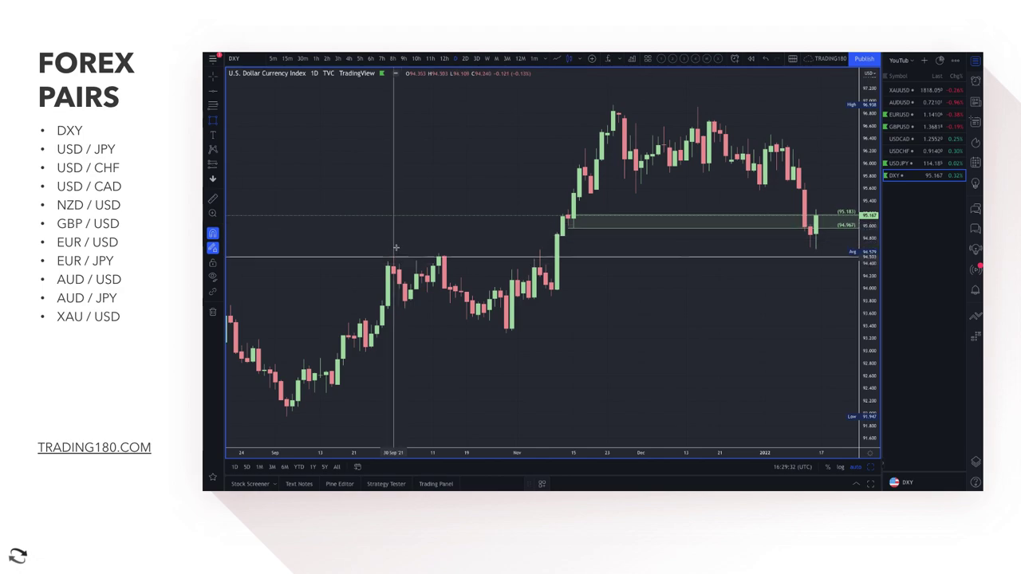
Draw a rectangle across the October highs from 30 Sep '21 to 24 Jan '22, about 94.50–94.64, and apply the EQUAL HIGHS/LOWS template
left_click(771, 248)
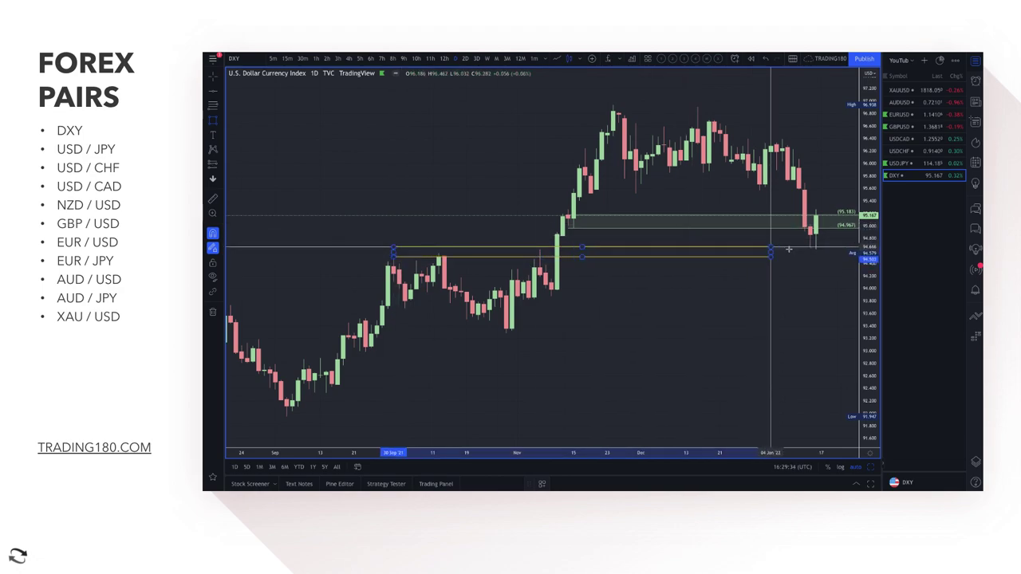
left_click(852, 250)
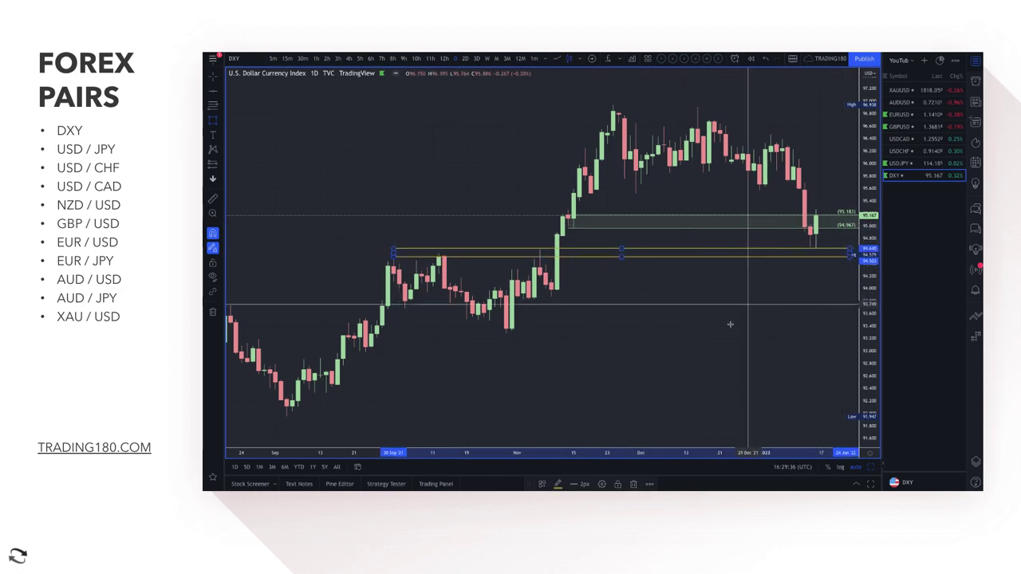
left_click(541, 484)
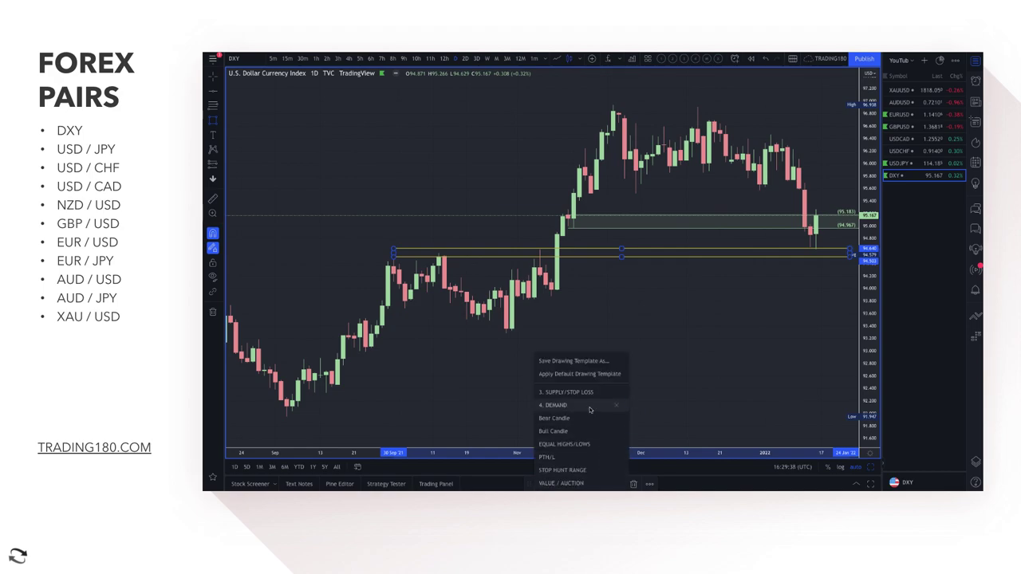
left_click(575, 444)
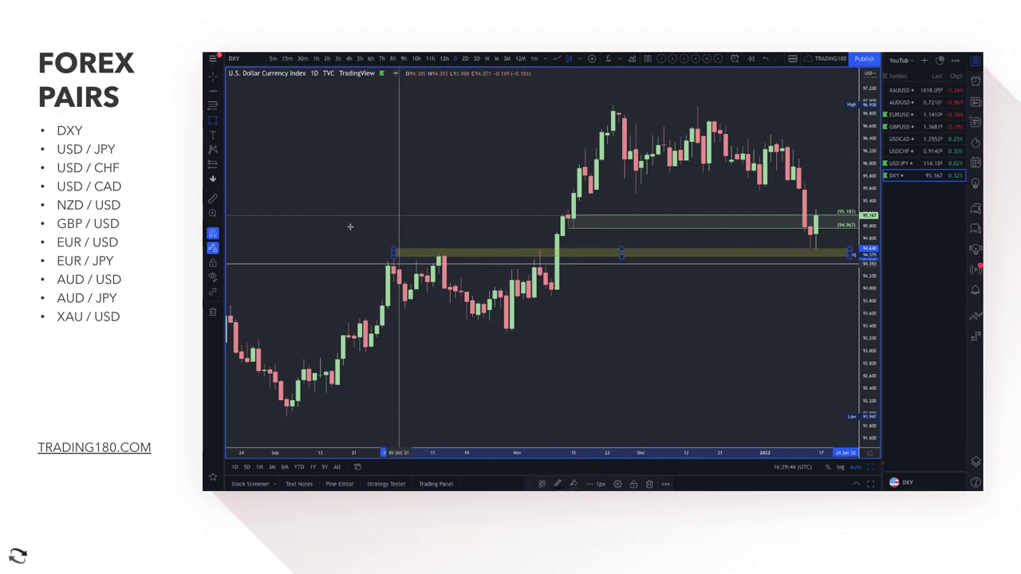
Draw a rectangle from 05 Nov '21 to 27 Jan '22 between about 93.87 and 94.6, and apply the 4. DEMAND template
left_click(213, 125)
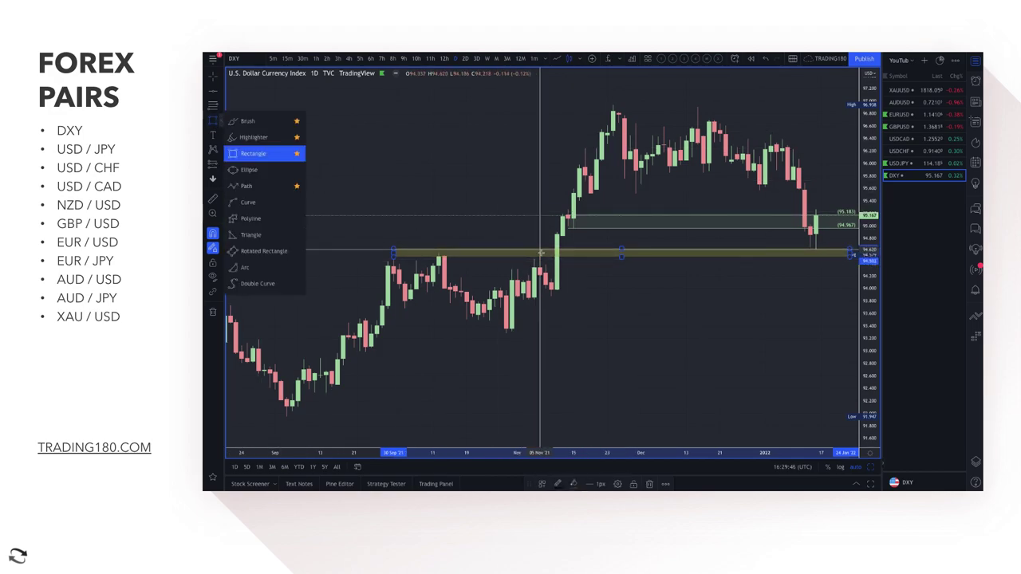
left_click(239, 154)
left_click(540, 250)
scroll(821, 303, "down", 2)
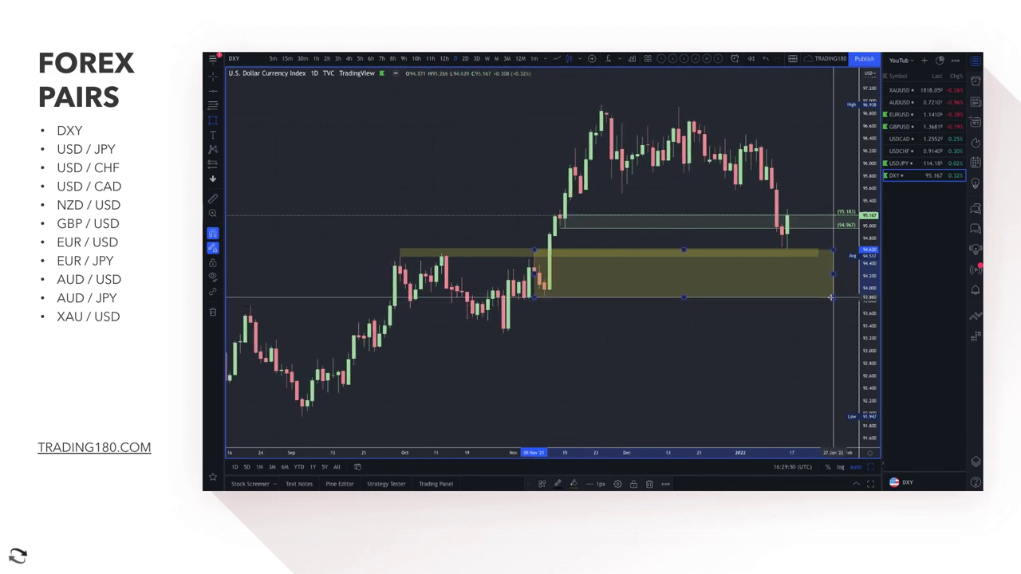
left_click(831, 296)
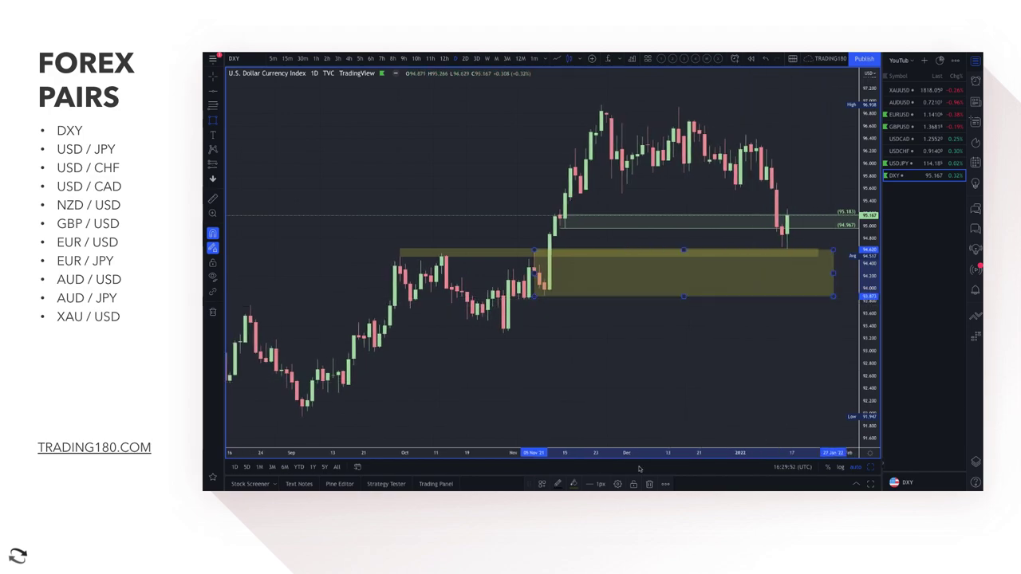
left_click(541, 484)
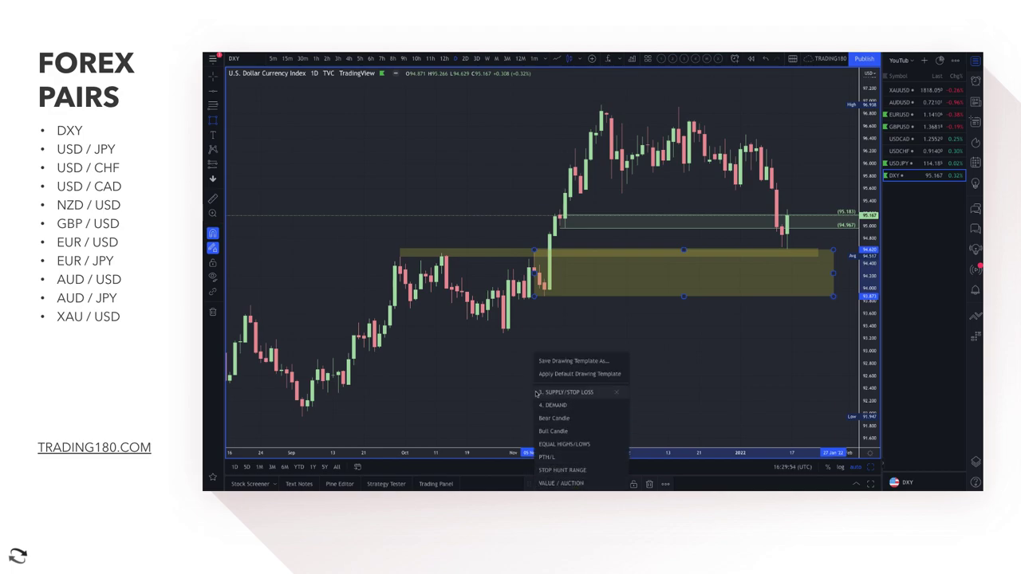
left_click(573, 405)
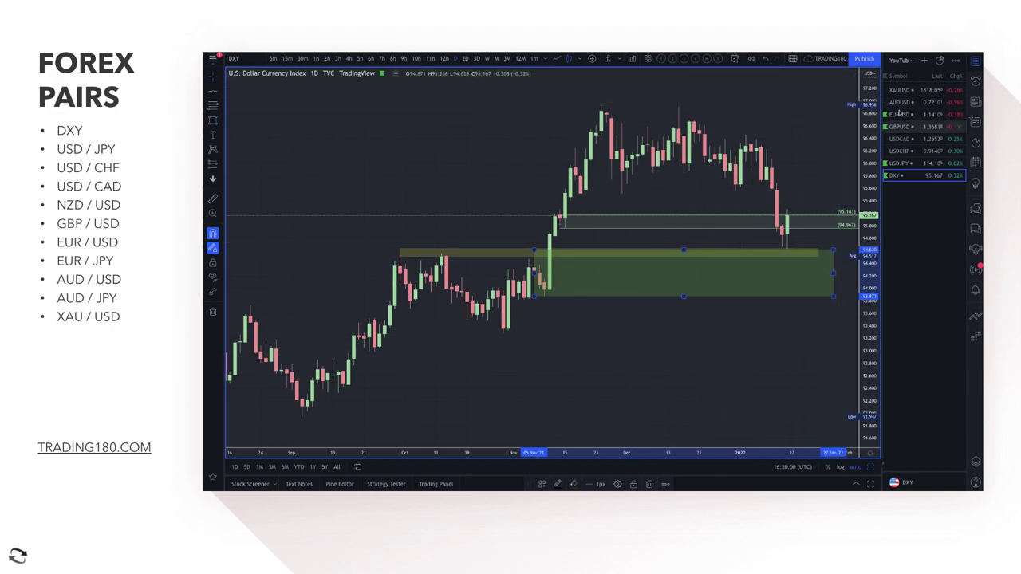
Remove the 94.967–95.183 demand zone and mark the range from the 93.875 low to the 96.938 high with the 3. VR TOOL template
right_click(695, 340)
left_click(778, 254)
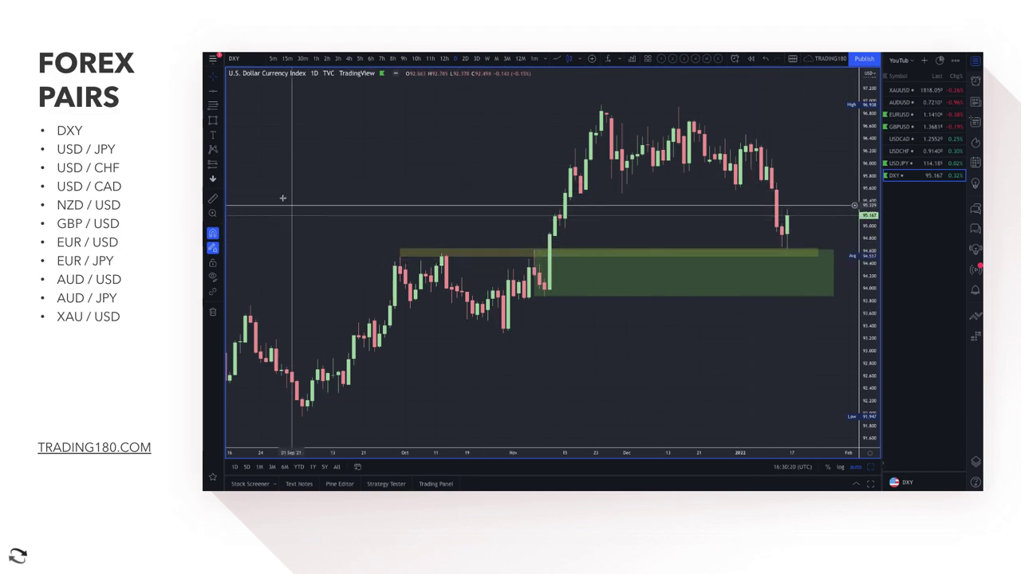
left_click(543, 296)
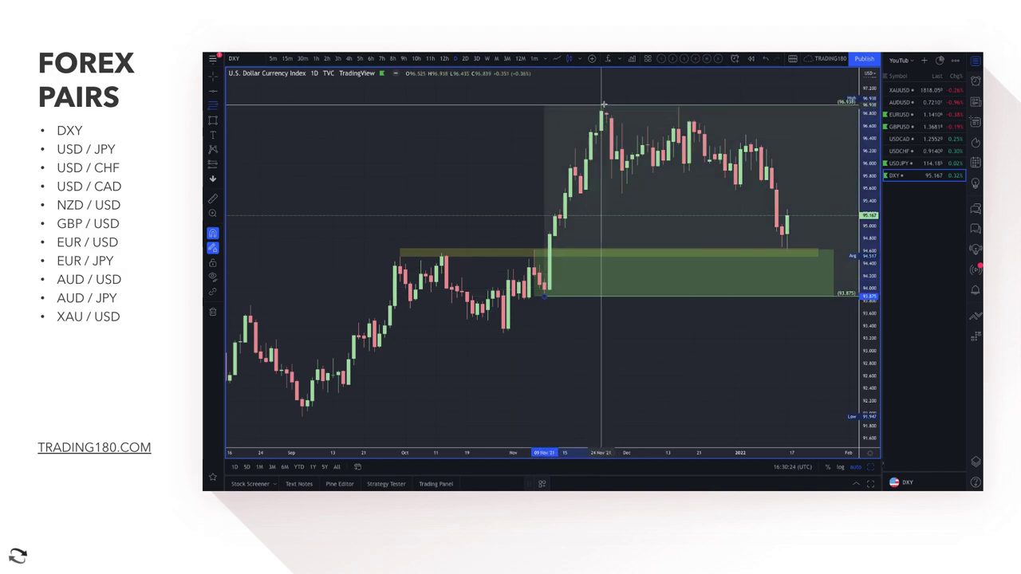
left_click(602, 105)
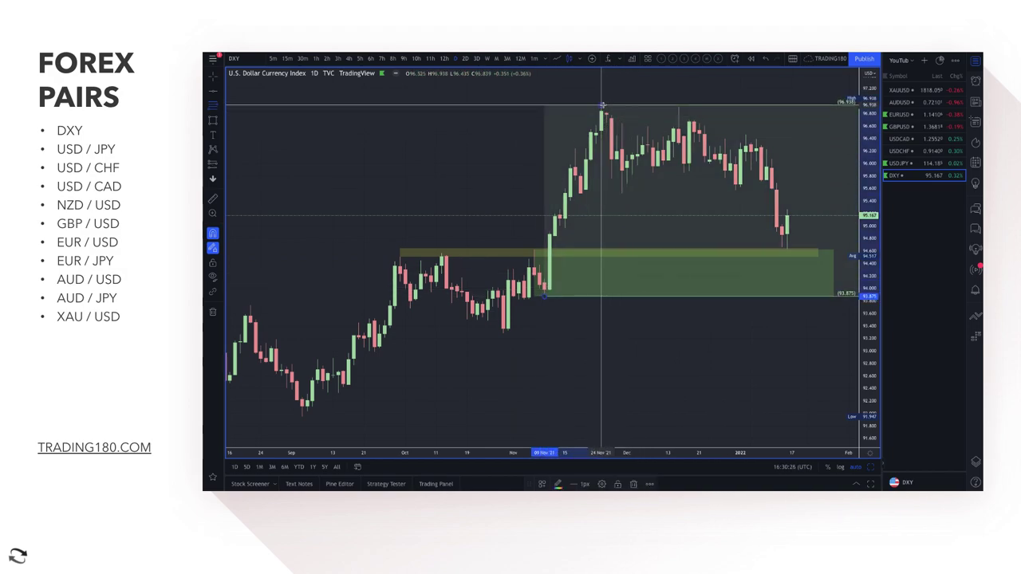
left_click(541, 484)
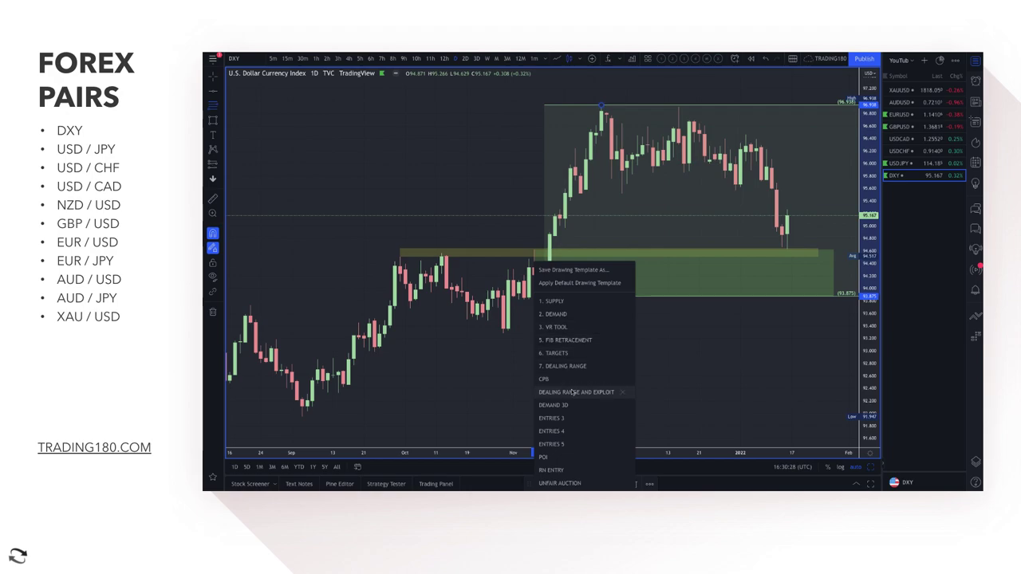
left_click(577, 327)
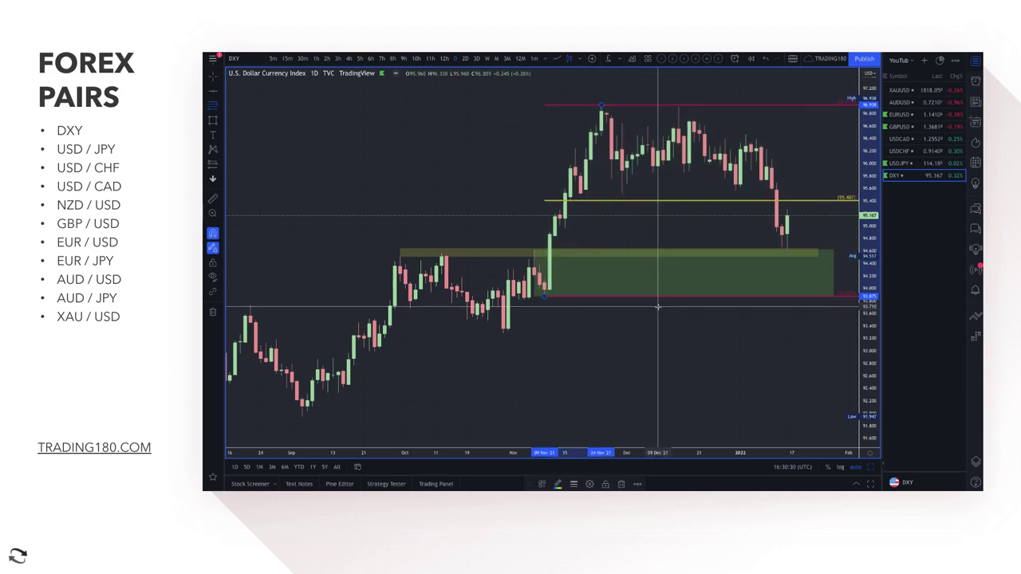
Brush the letters E at the range's high and B at its low, and an upward arrow from the latest price
left_click(218, 120)
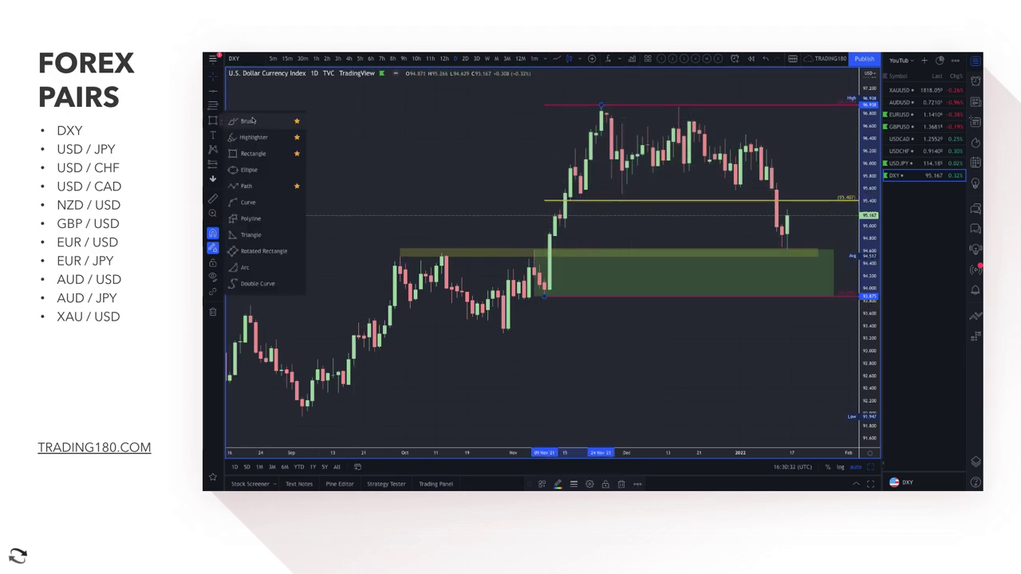
left_click(291, 118)
mouse_move(606, 90)
left_mouse_down()
mouse_move(604, 113)
mouse_move(633, 119)
mouse_move(647, 95)
left_mouse_up()
mouse_move(561, 279)
left_mouse_down()
mouse_move(561, 296)
mouse_move(573, 281)
mouse_move(563, 300)
left_mouse_up()
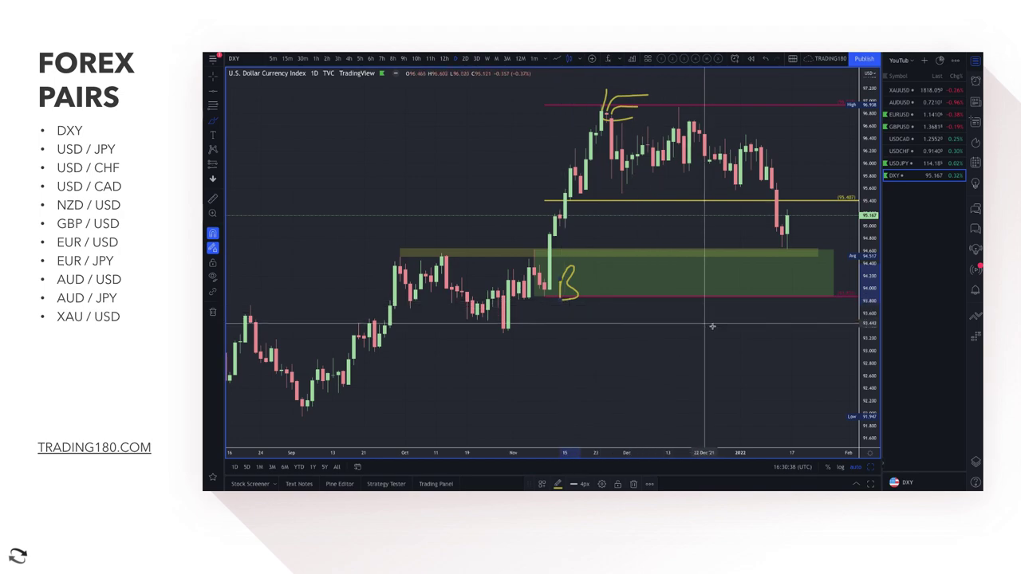
scroll(687, 346, "down", 2)
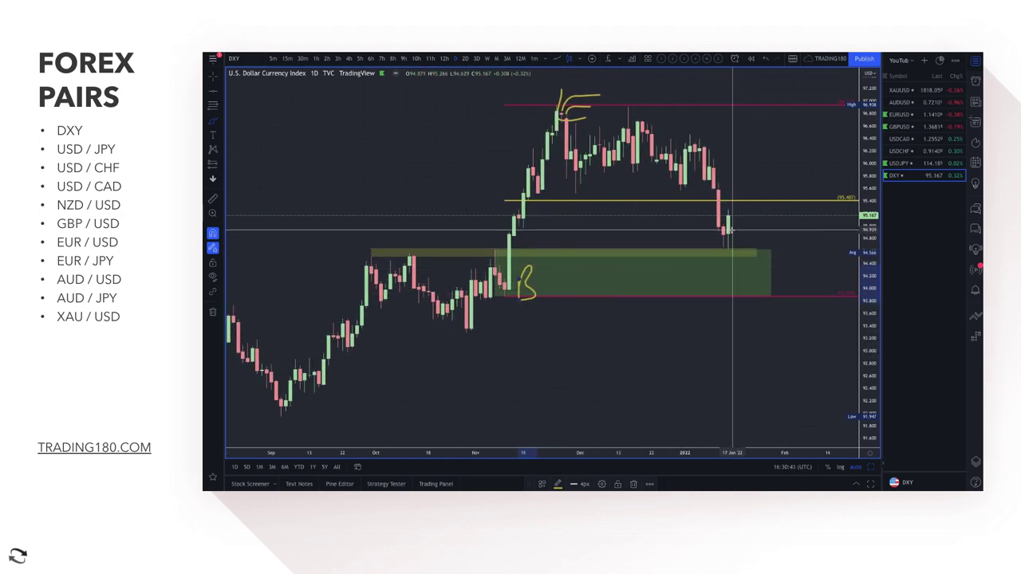
mouse_move(727, 232)
left_mouse_down()
mouse_move(745, 254)
mouse_move(787, 195)
mouse_move(790, 223)
left_mouse_up()
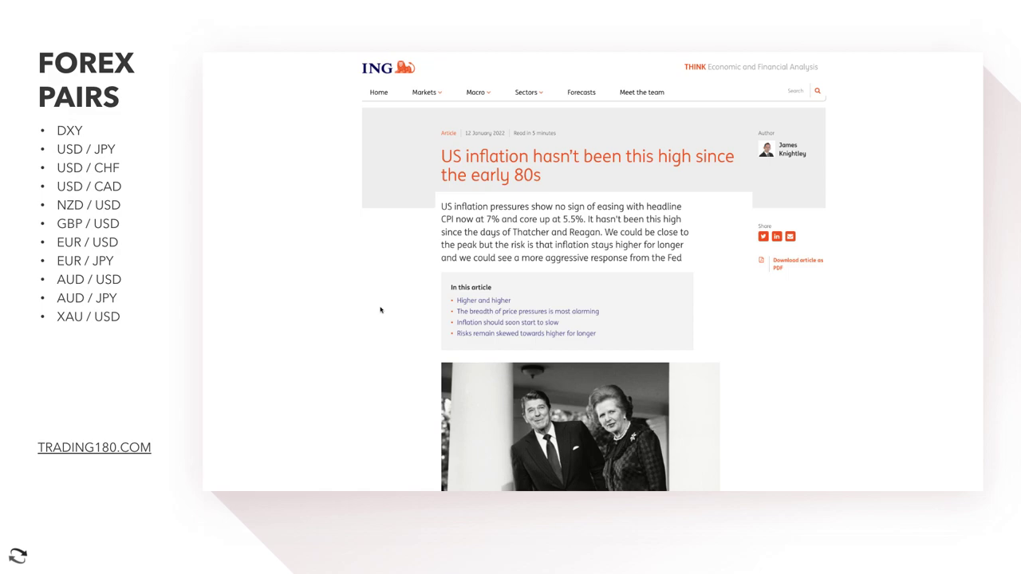
Switch to the ING article on US inflation and highlight its headline and introductory summary while reading them
left_click_drag(448, 156, 547, 177)
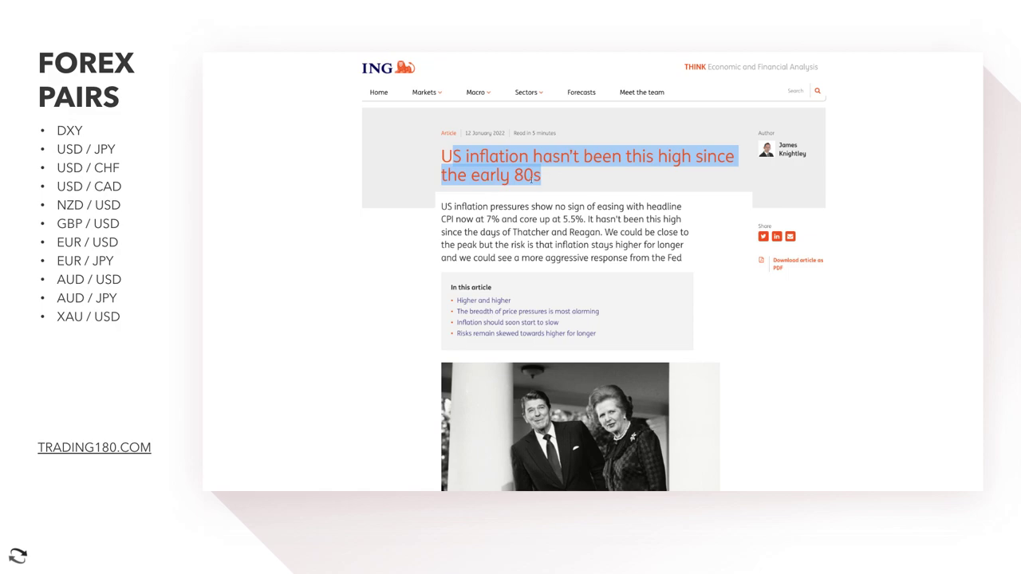
left_click(462, 194)
left_click_drag(446, 207, 601, 232)
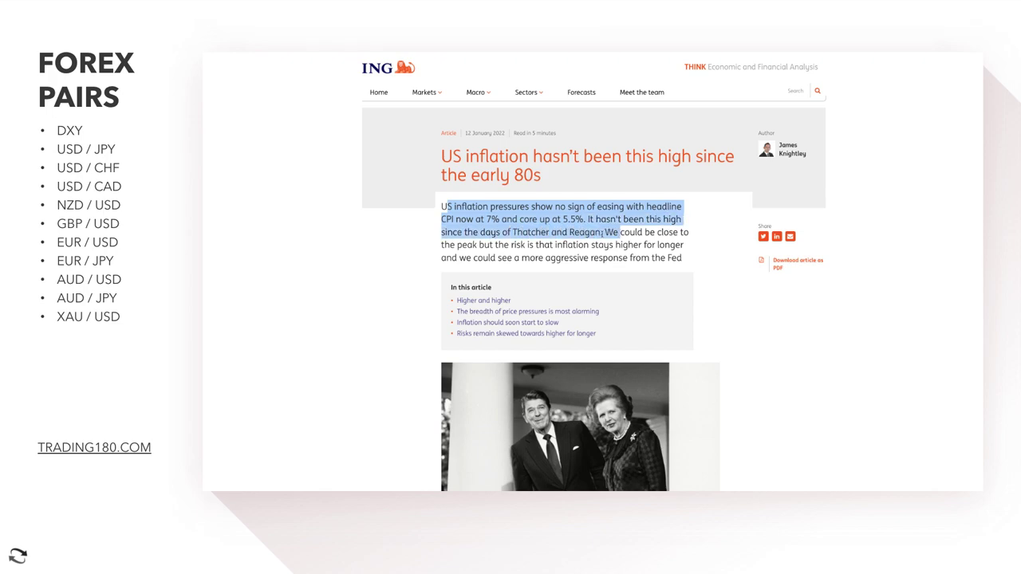
left_click(604, 231)
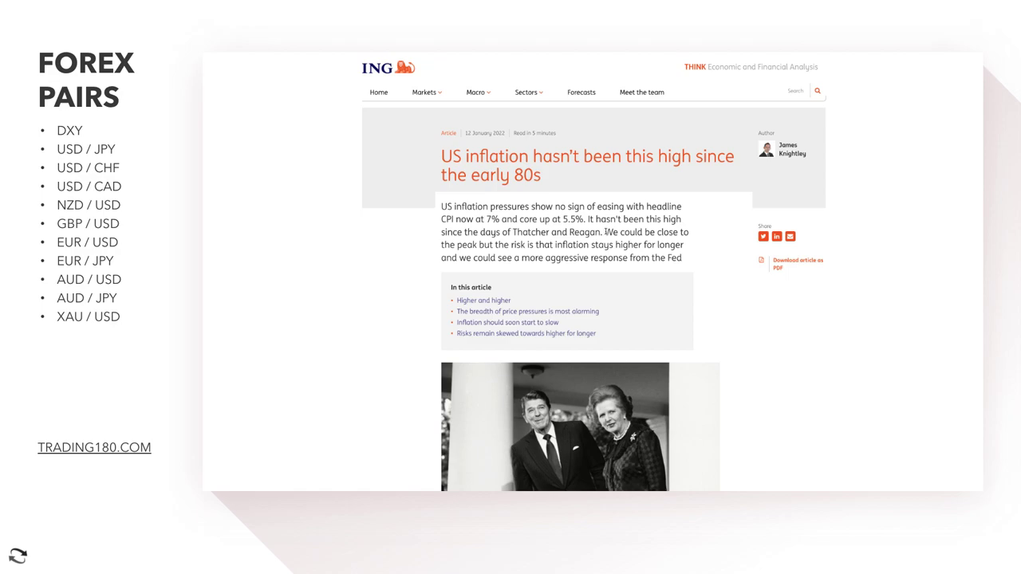
left_click_drag(605, 231, 683, 265)
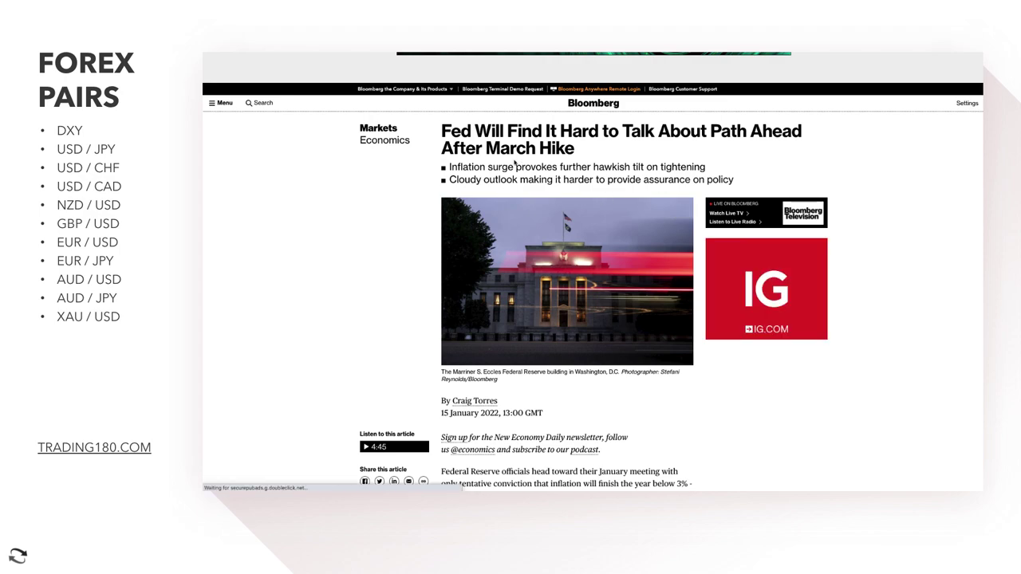
Read the Bloomberg article on the Fed's path after the March hike, highlighting its headline and opening paragraph
left_click_drag(454, 136, 574, 150)
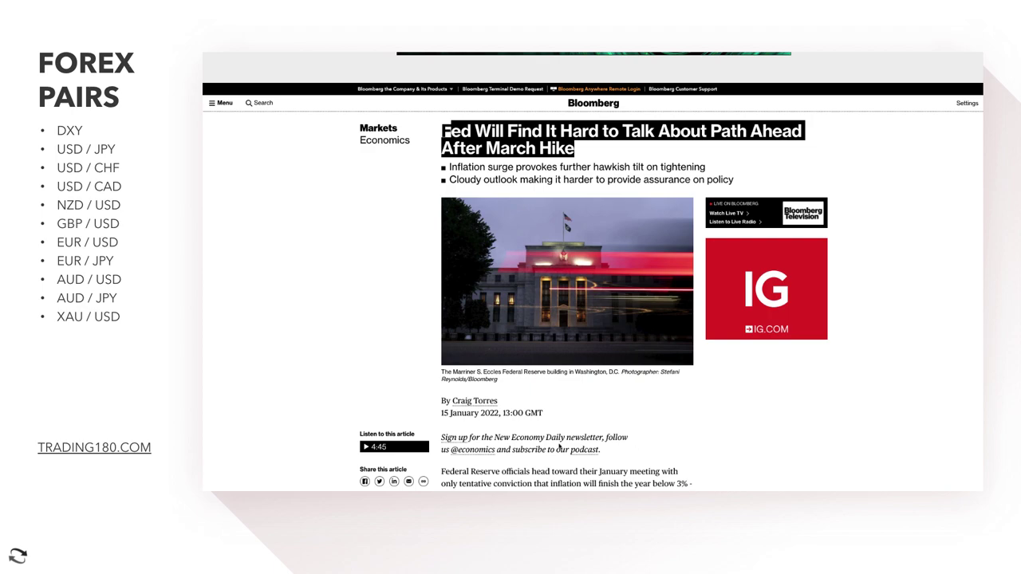
scroll(558, 449, "down", 2)
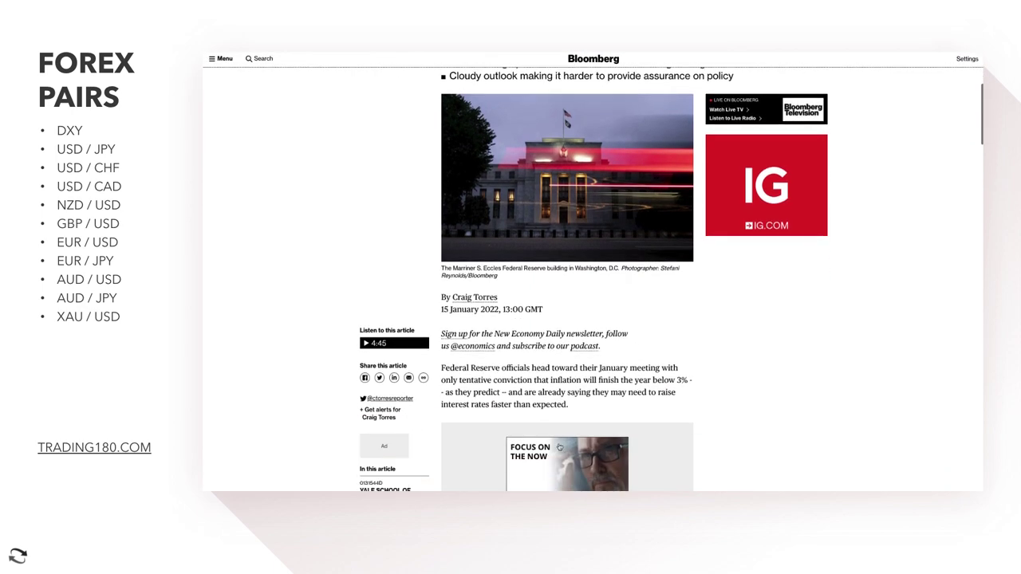
left_click_drag(450, 367, 579, 405)
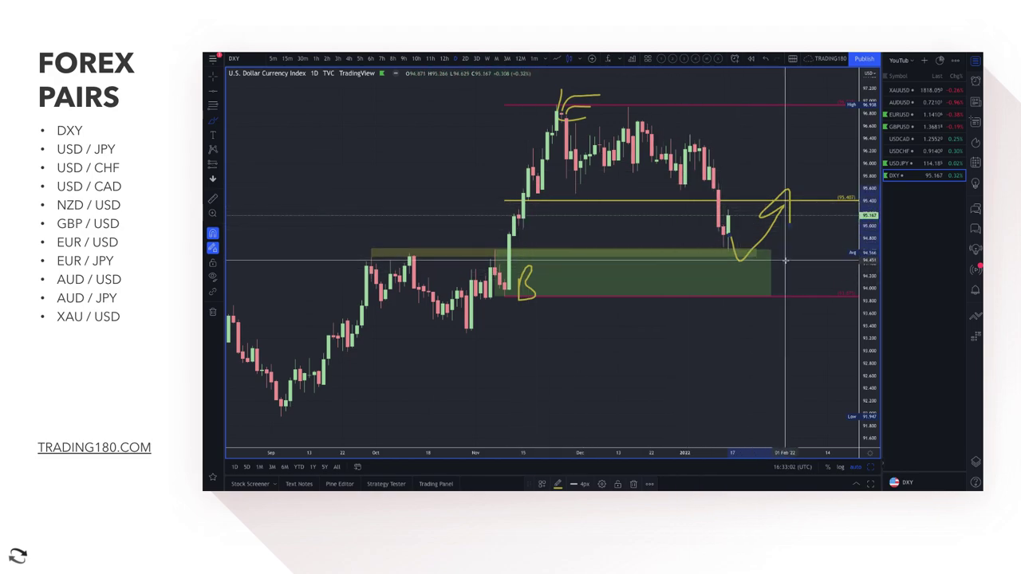
Switch back to the DXY chart and brush a freehand mark in the empty area beyond the latest candles, at about 96.4
scroll(786, 261, "down", 2)
left_click(215, 120)
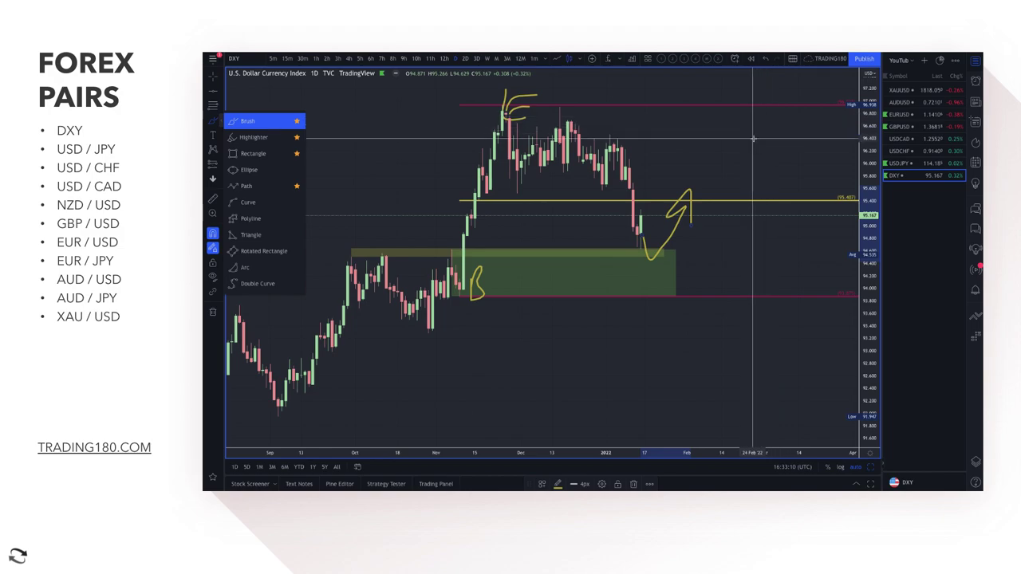
mouse_move(744, 139)
left_mouse_down()
mouse_move(764, 87)
mouse_move(789, 100)
mouse_move(745, 134)
left_mouse_up()
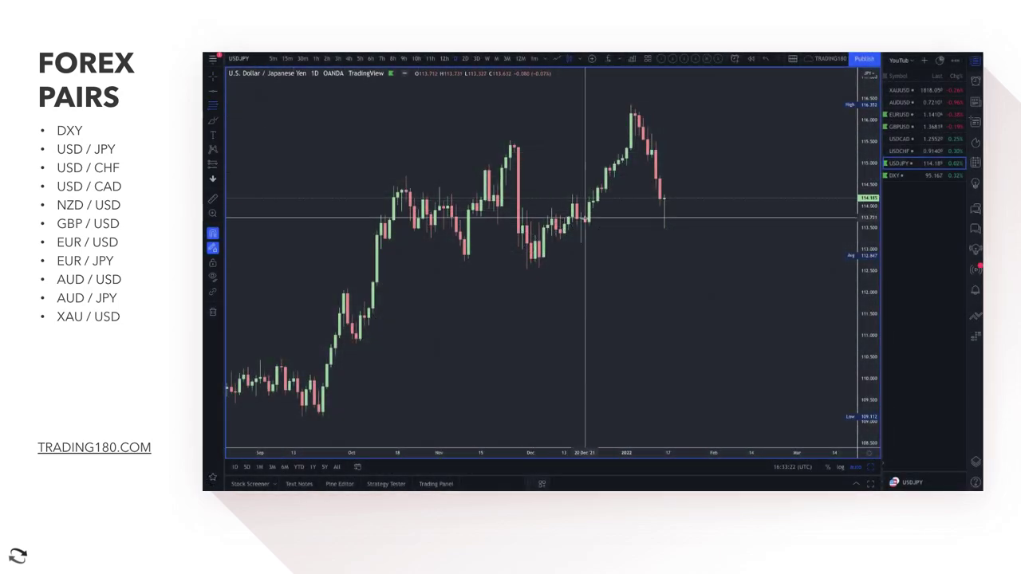
Mark the mid-December zone on the USDJPY chart with the 2. DEMAND template, extending its lower anchor to 112.500 at 29 Nov '21
left_click(580, 242)
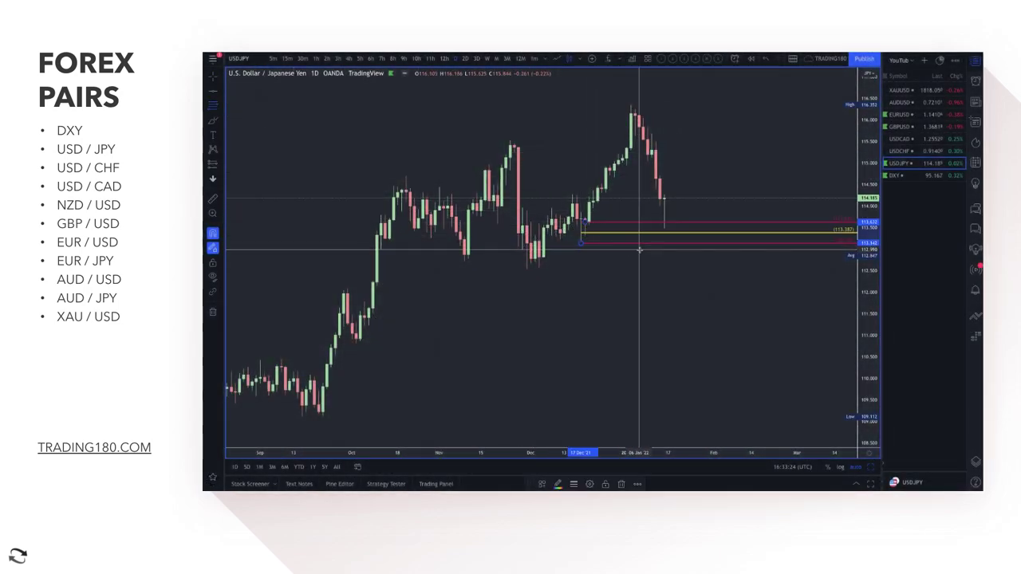
left_click(585, 218)
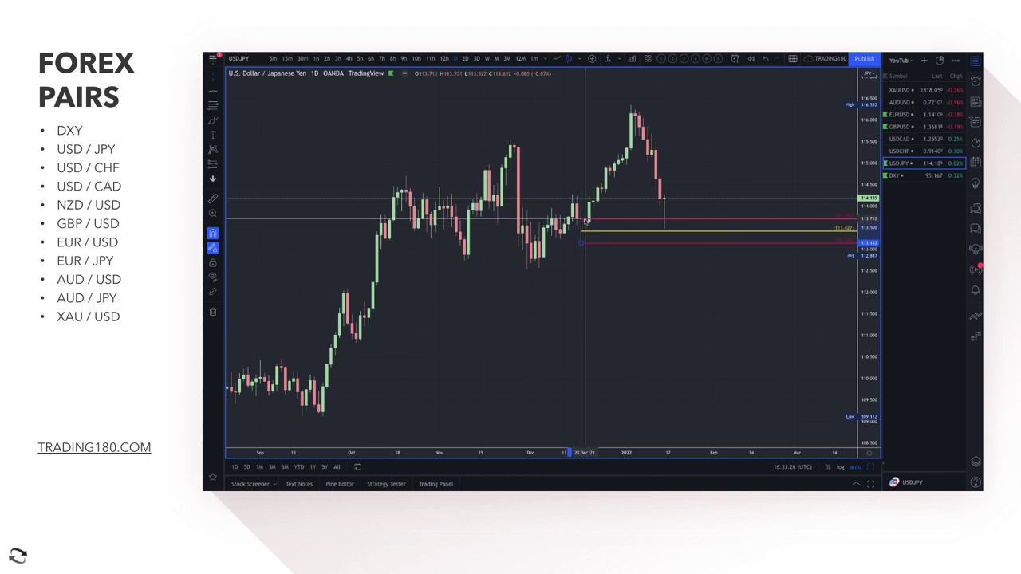
left_click(540, 484)
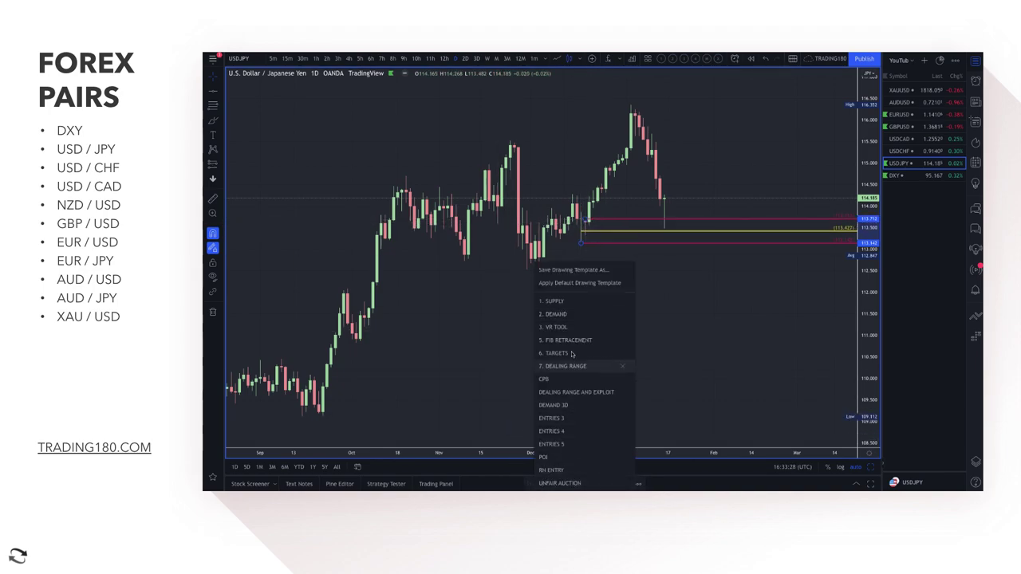
left_click(568, 316)
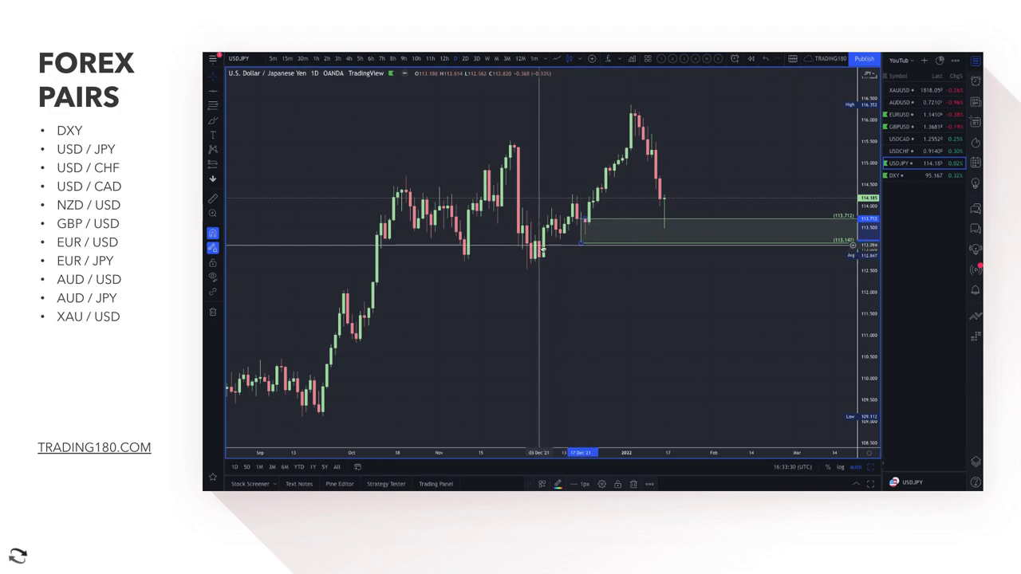
right_click(580, 247)
left_click_drag(582, 243, 523, 271)
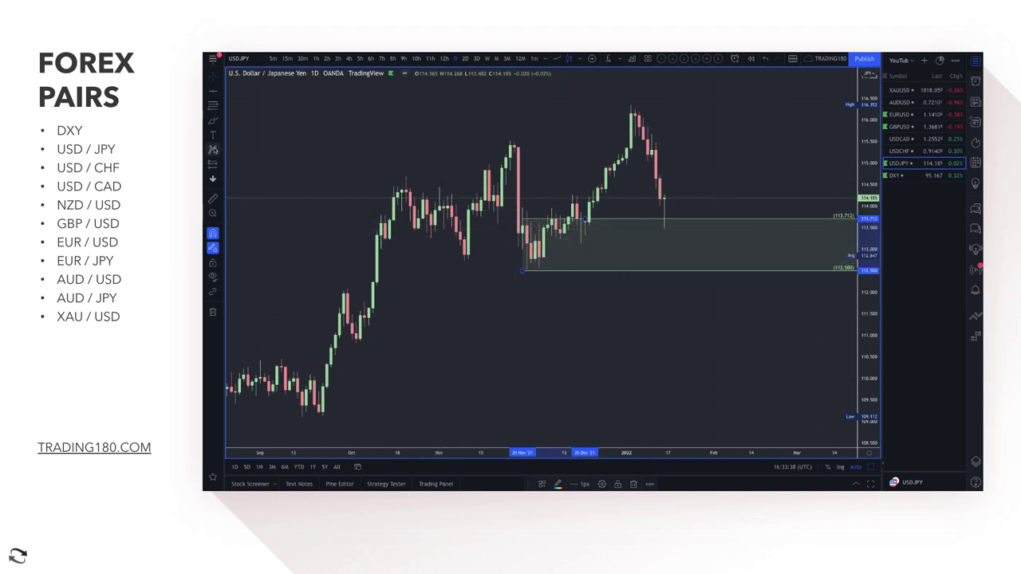
Draw a rectangle from 13 Oct '21 to 01 Mar '22, about 113.25–113.65, and apply the EQUAL HIGHS/LOWS template
left_click(223, 121)
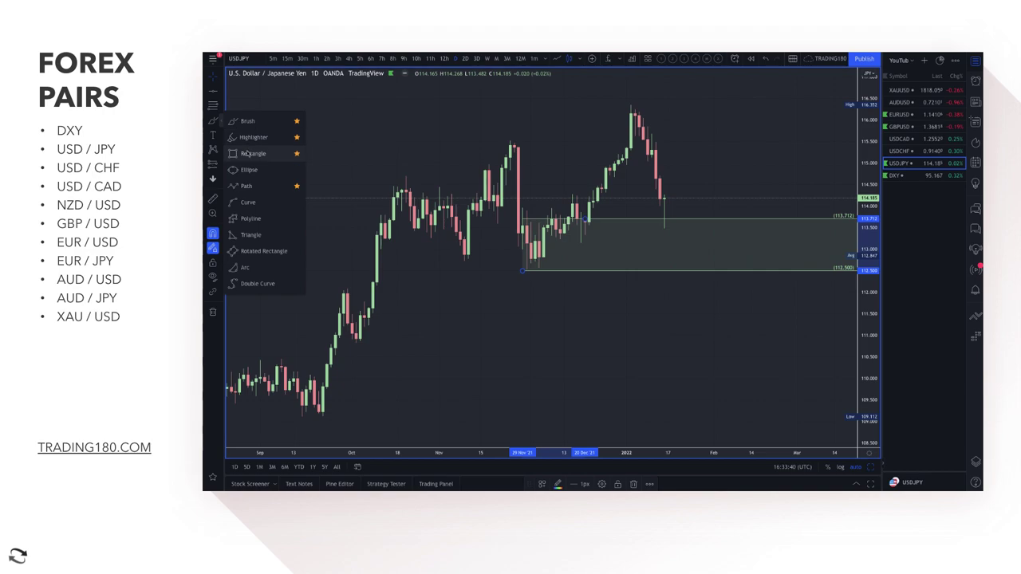
left_click(249, 153)
mouse_move(385, 238)
left_mouse_down()
mouse_move(604, 214)
mouse_move(796, 220)
left_mouse_up()
left_click(543, 484)
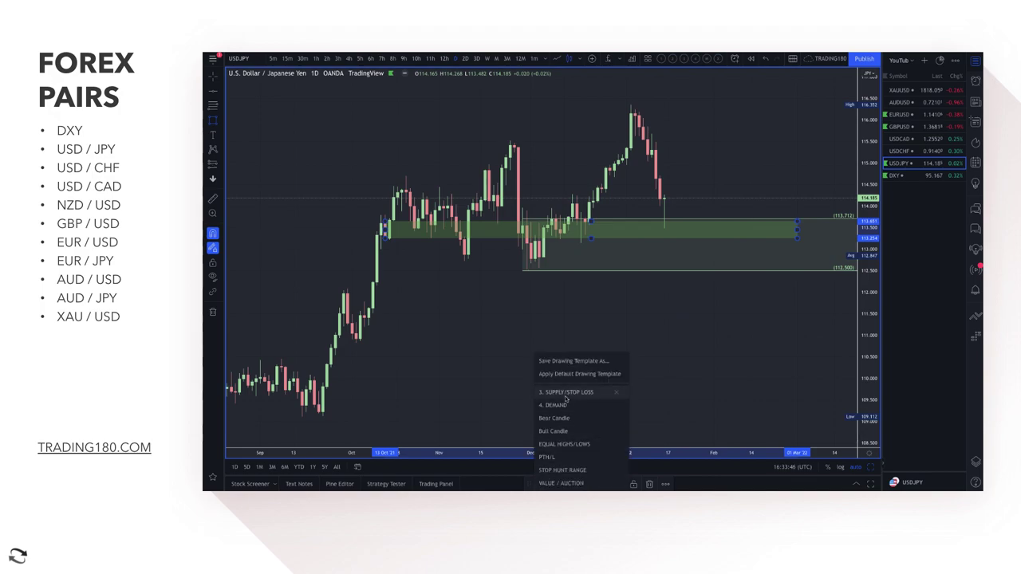
left_click(565, 444)
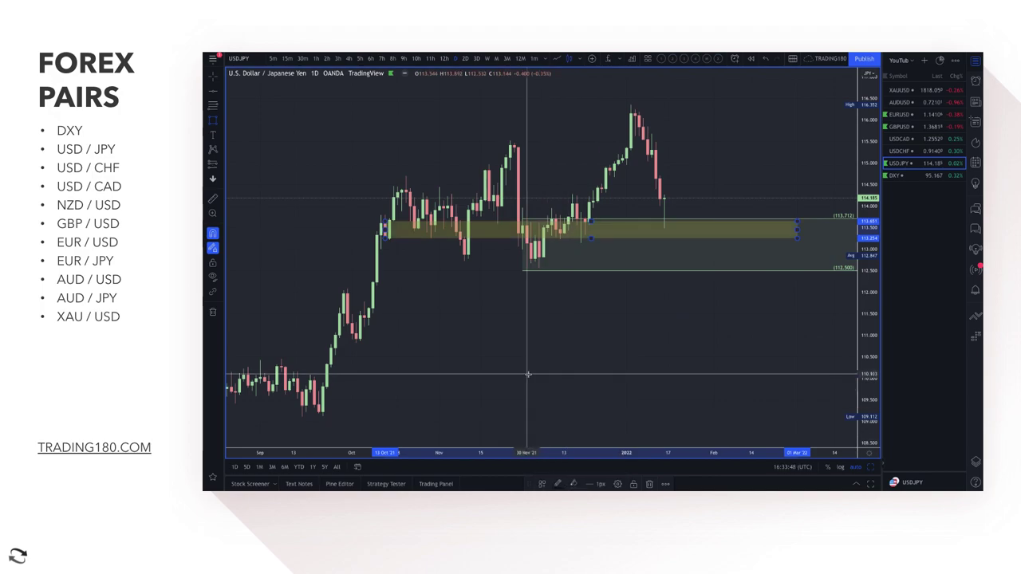
Raise the lower edge of the equal highs/lows rectangle on the USDJPY chart to about 113.43
scroll(510, 362, "up", 5)
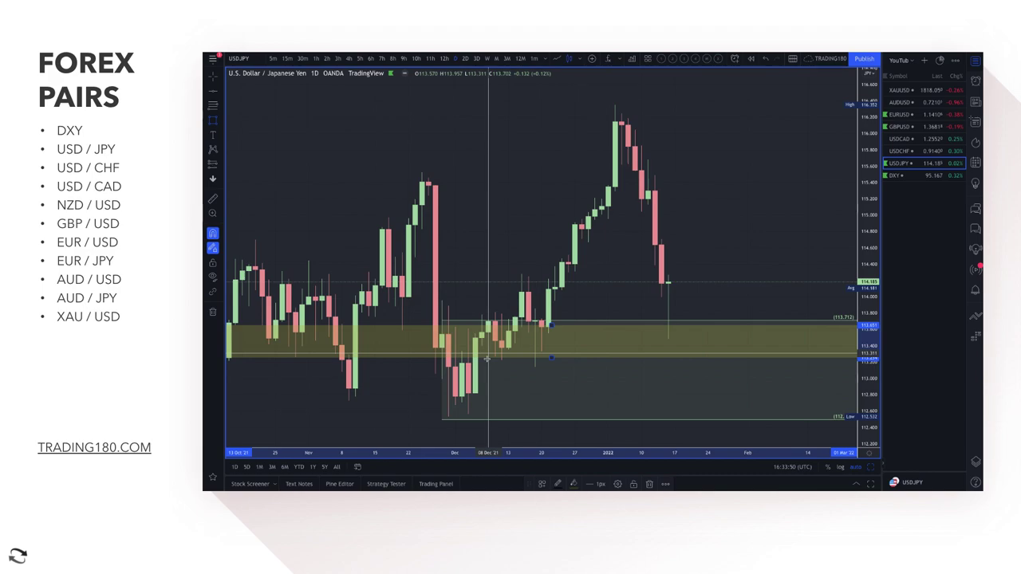
scroll(478, 359, "down", 3)
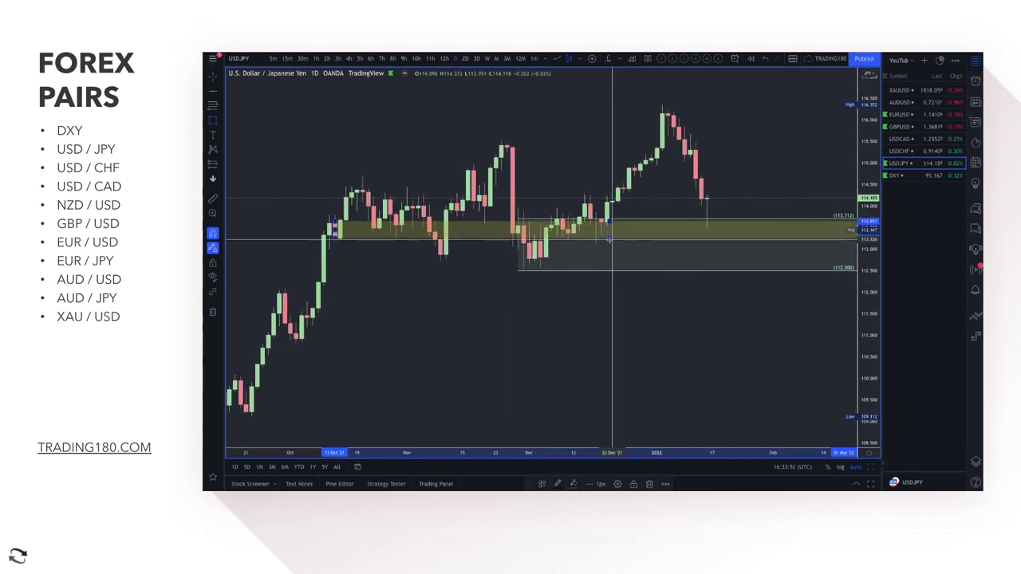
left_click_drag(611, 237, 608, 237)
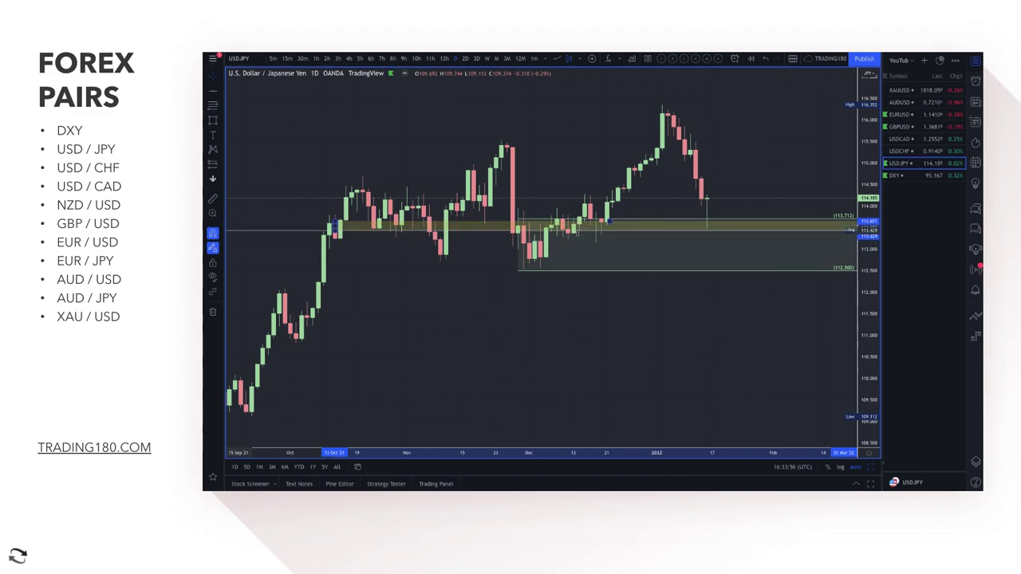
Brush ellipses around the three price reactions along the yellow rectangle, and an upward arrow from the latest candle's low
left_click(222, 123)
left_click(296, 164)
left_click_drag(373, 218, 425, 228)
left_click_drag(481, 215, 563, 221)
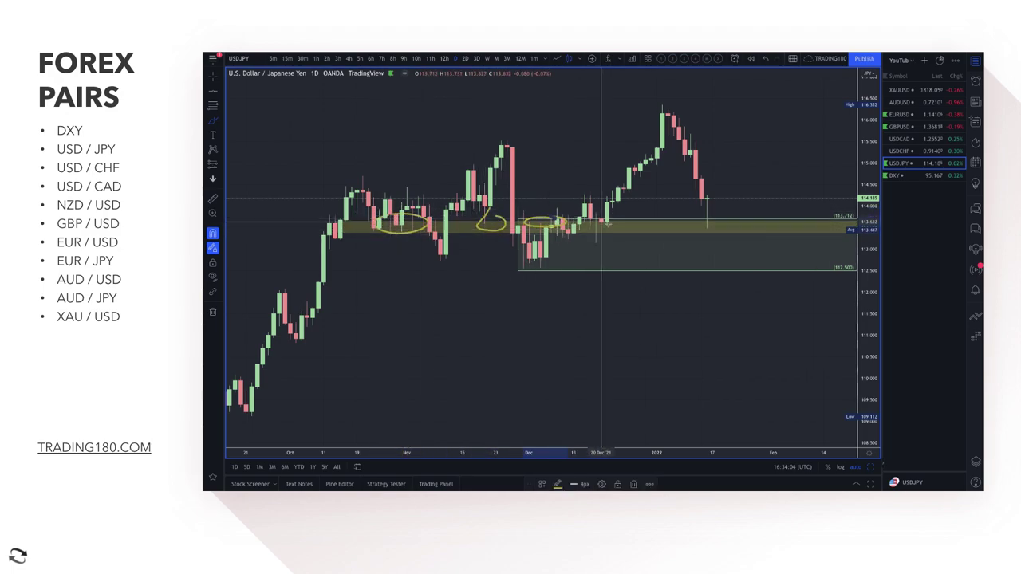
left_click_drag(706, 227, 717, 196)
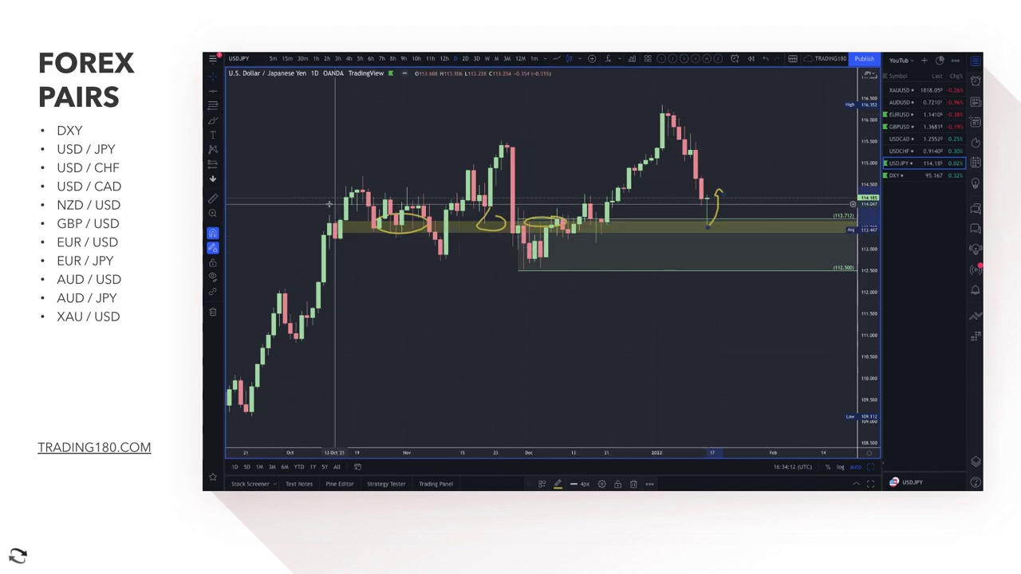
Draw a range from the 30 Nov '21 low at 112.532 to the 04 Jan '22 high at 116.352, styled with red extremes and a yellow midline
left_click(251, 121)
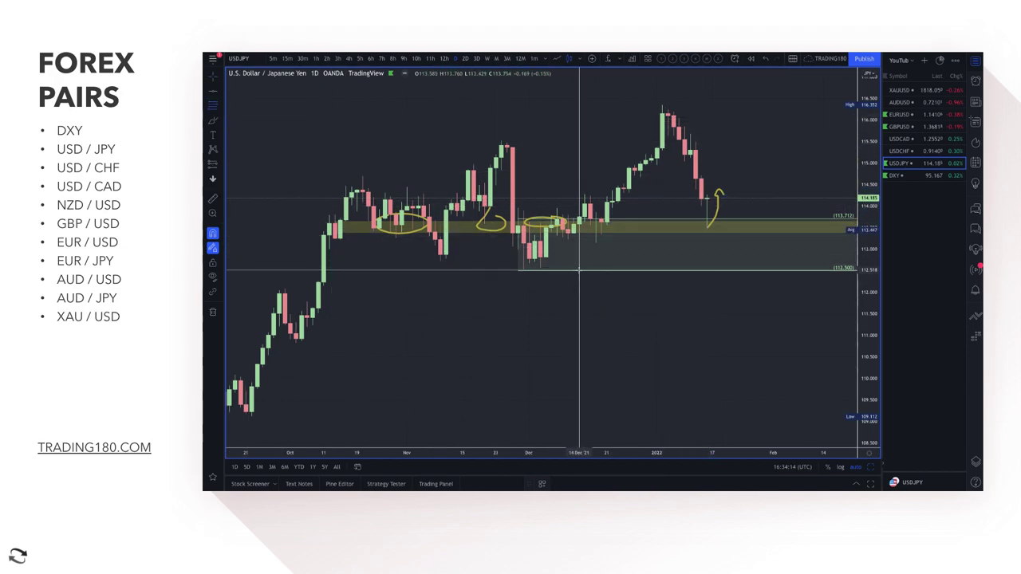
left_click_drag(524, 270, 661, 104)
left_click(541, 483)
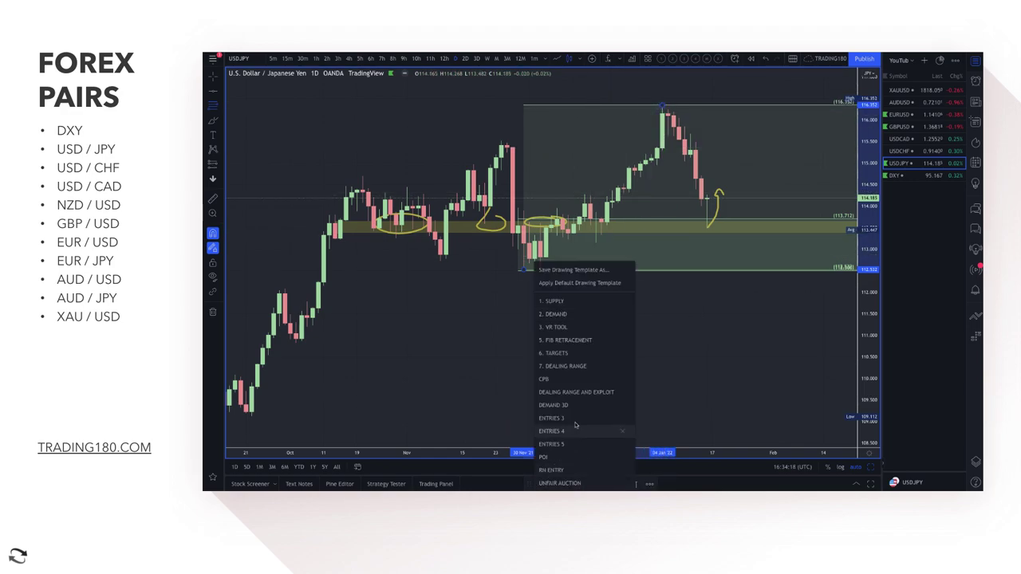
left_click(569, 318)
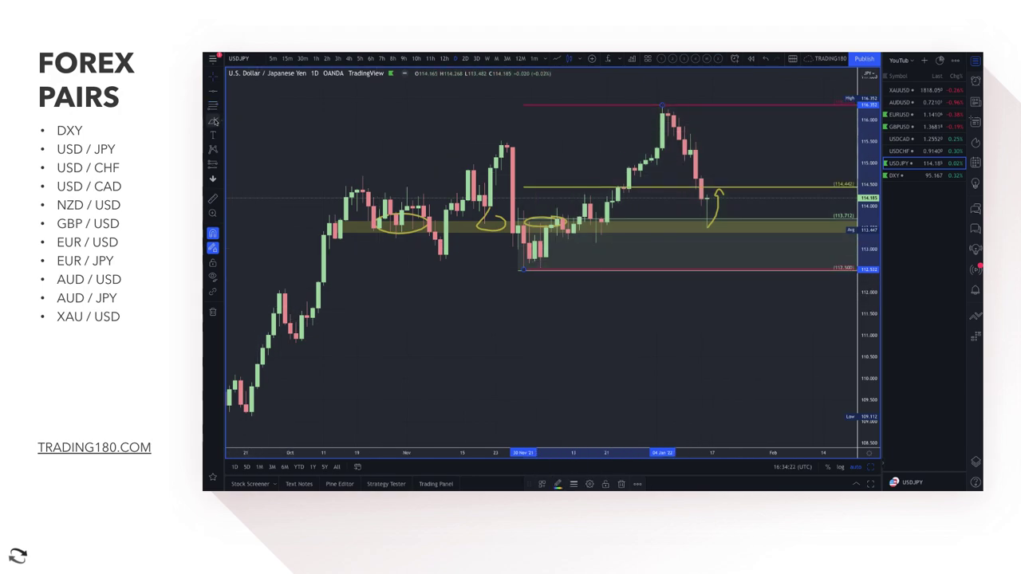
Handwrite "fv" at the yellow midline and brush a projected path dipping into the demand zone and back up to about 113.5
left_click(354, 183)
mouse_move(764, 168)
left_mouse_down()
mouse_move(754, 191)
mouse_move(783, 175)
left_mouse_up()
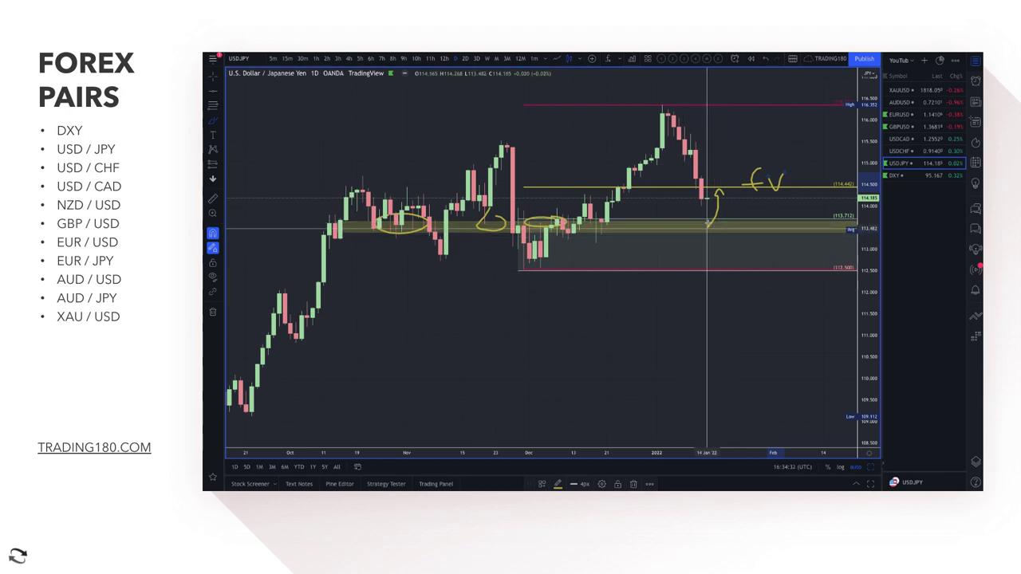
mouse_move(738, 245)
left_mouse_down()
mouse_move(741, 261)
mouse_move(756, 264)
mouse_move(806, 227)
left_mouse_up()
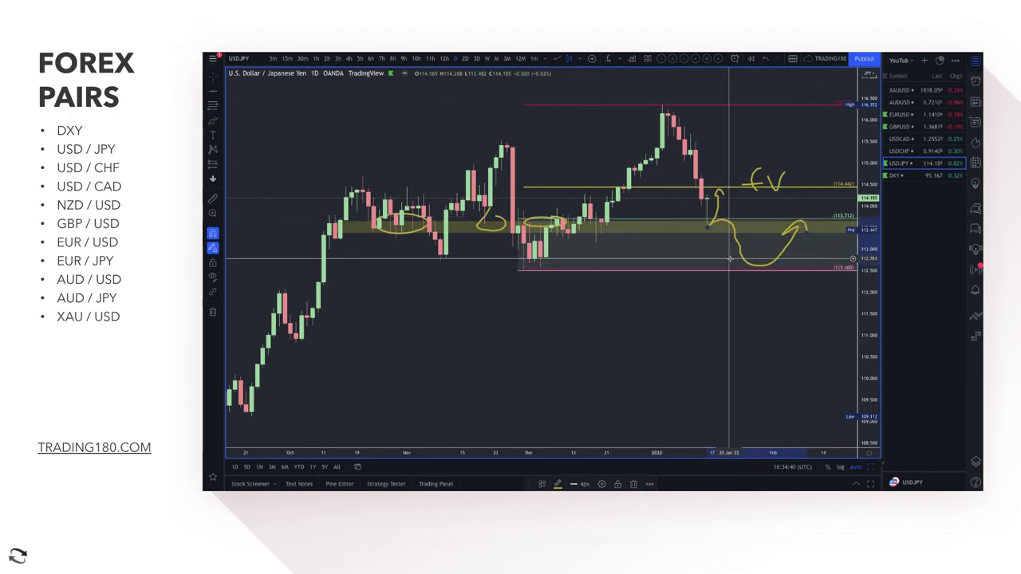
Brush the upswing arrow from the circled late-November low to the January high, plus a horizontal line across the November high at about 115.5
left_click(212, 121)
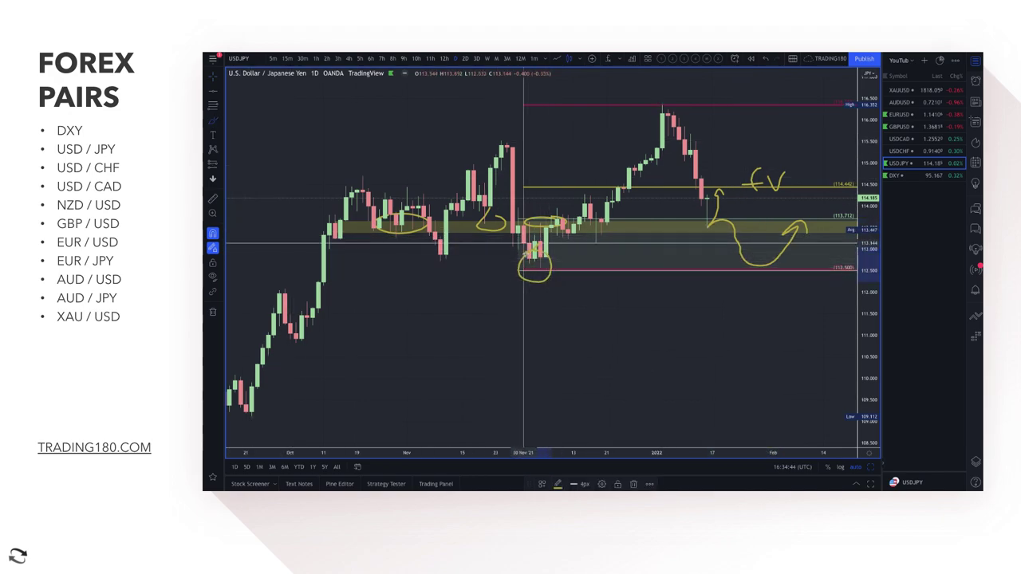
mouse_move(528, 263)
left_mouse_down()
mouse_move(622, 141)
mouse_move(661, 120)
mouse_move(668, 167)
left_mouse_up()
left_click_drag(503, 142, 513, 145)
left_click_drag(591, 143, 750, 139)
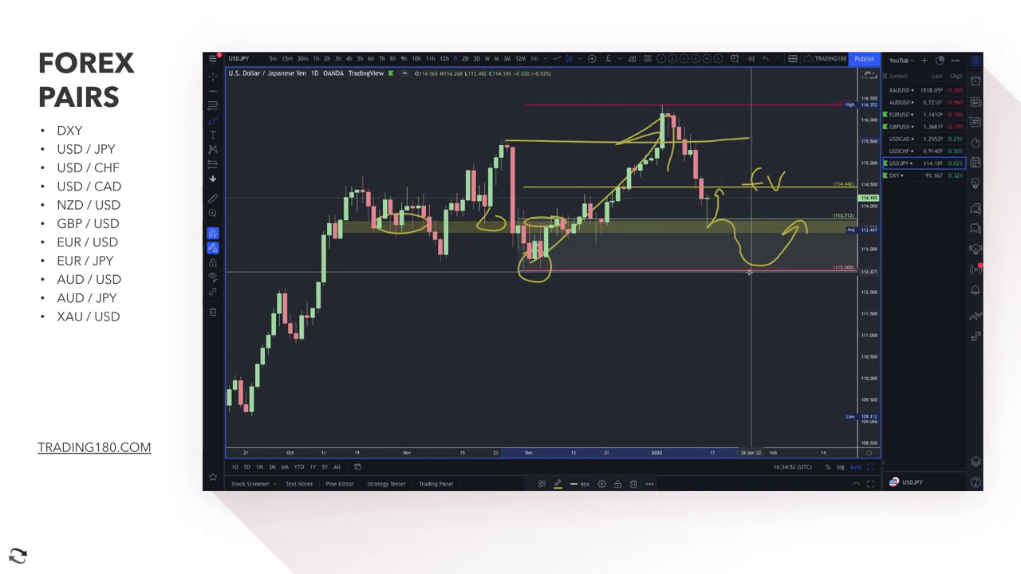
Brush two upward arrows with the handwritten note "Off → On" in the chart's empty upper area, and a question mark after "fv"
left_click_drag(295, 152, 246, 102)
left_click_drag(322, 136, 291, 93)
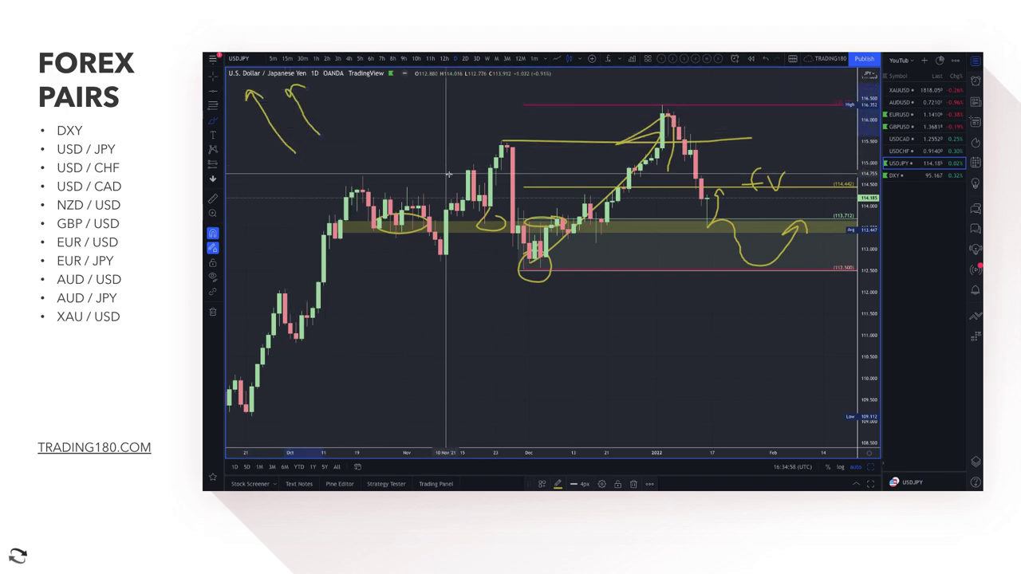
mouse_move(383, 120)
left_mouse_down()
mouse_move(362, 142)
mouse_move(368, 119)
mouse_move(416, 137)
left_mouse_up()
left_click_drag(312, 156, 351, 145)
left_click_drag(284, 163, 294, 185)
mouse_move(306, 148)
left_mouse_down()
mouse_move(302, 189)
mouse_move(303, 162)
mouse_move(313, 161)
left_mouse_up()
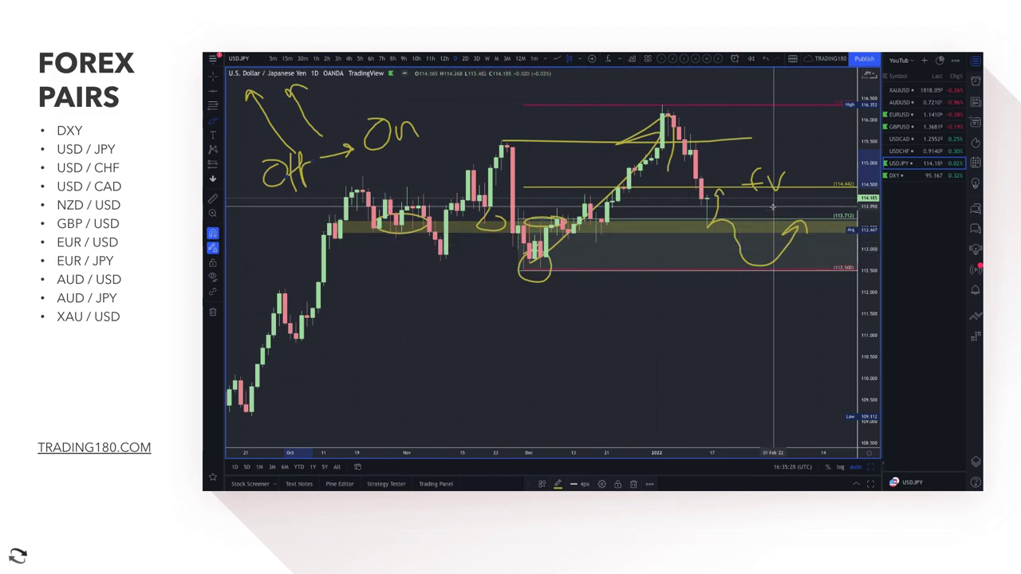
left_click_drag(813, 164, 814, 181)
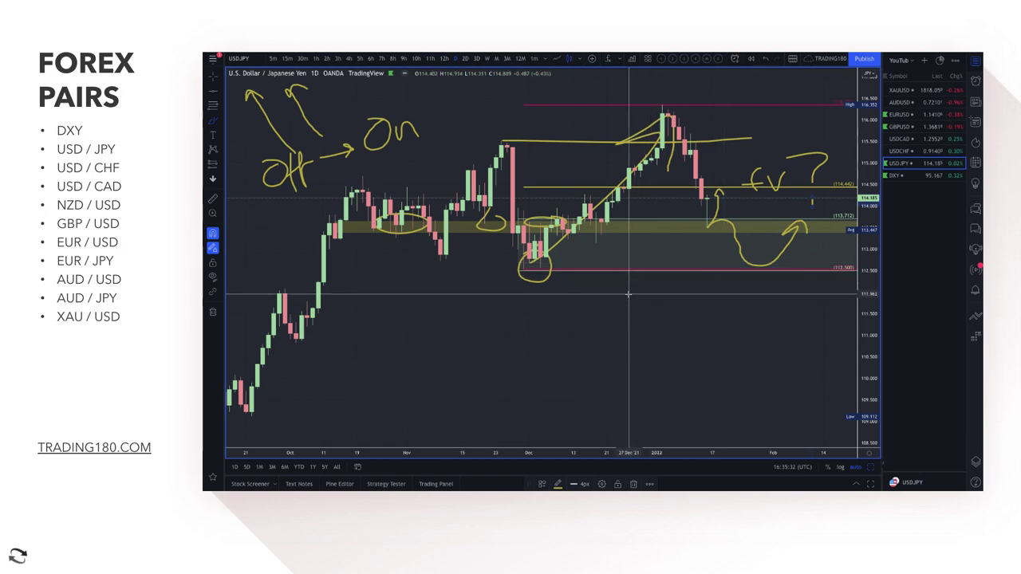
Brush a long rising arrow from the early-2021 lows to the November 2021 high, and undo the stroke
scroll(628, 295, "down", 5)
scroll(628, 295, "down", 5)
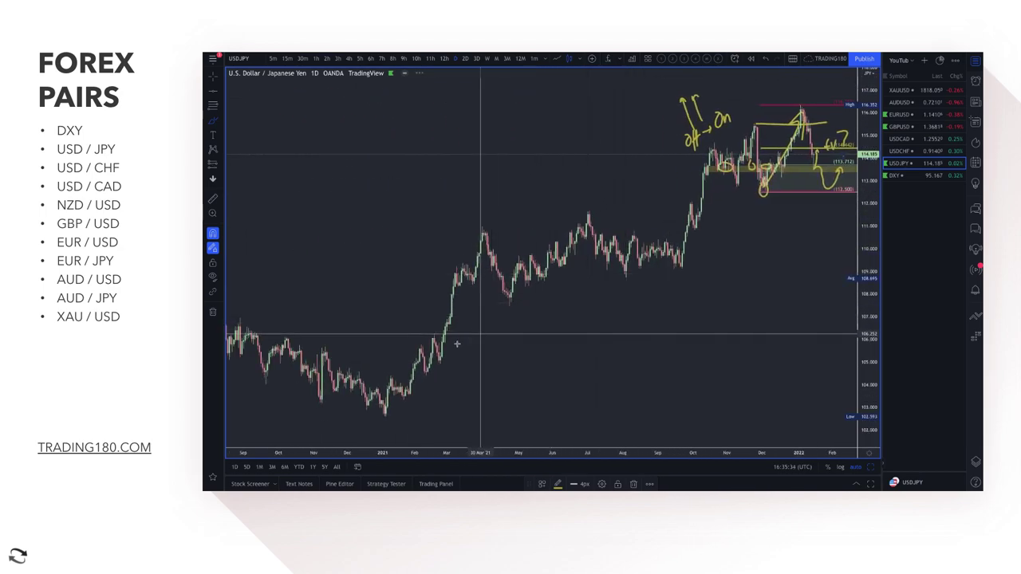
mouse_move(401, 368)
left_mouse_down()
mouse_move(490, 236)
mouse_move(530, 280)
mouse_move(686, 221)
mouse_move(752, 141)
mouse_move(761, 167)
left_mouse_up()
scroll(762, 166, "up", 5)
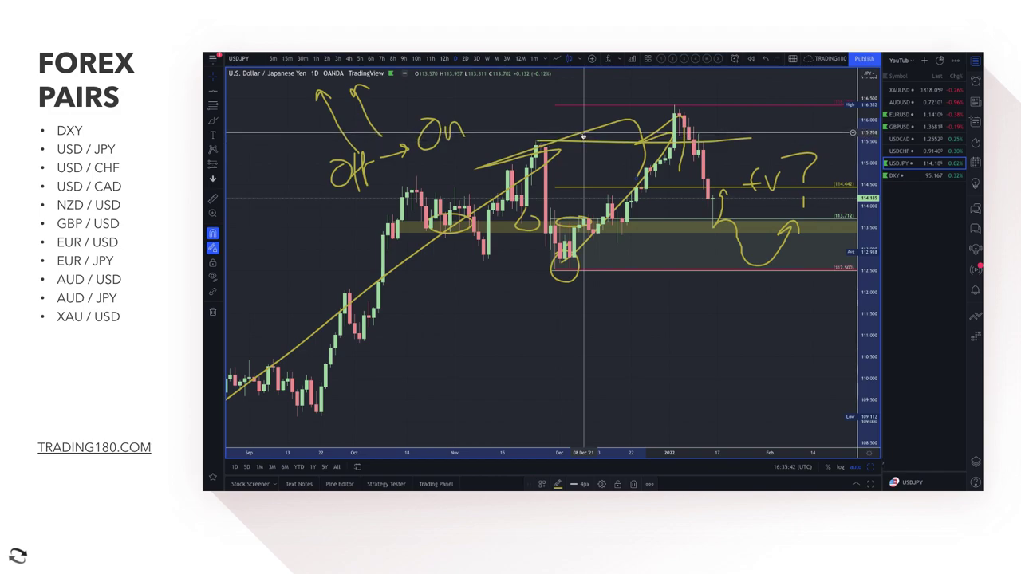
key("ctrl+z")
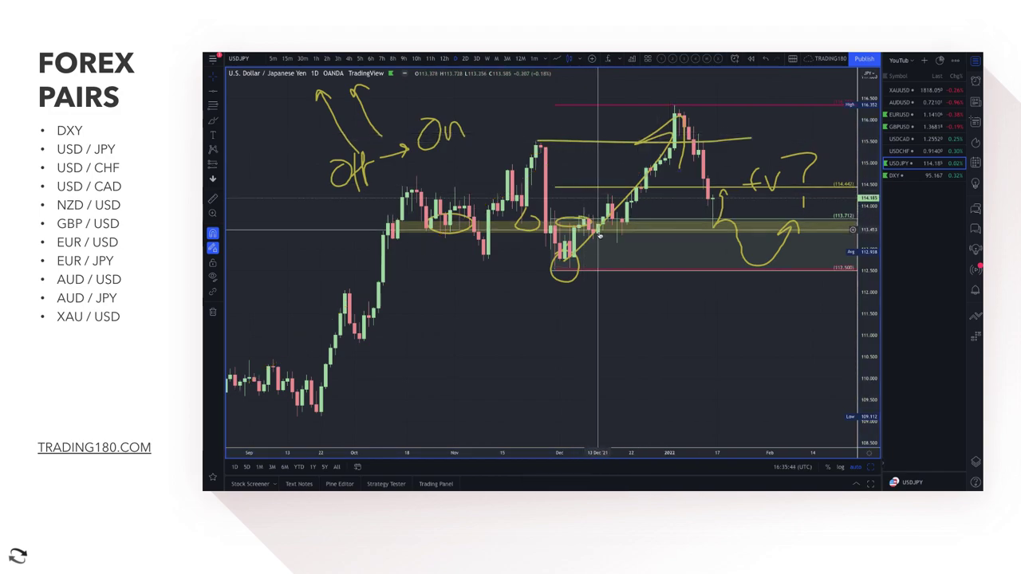
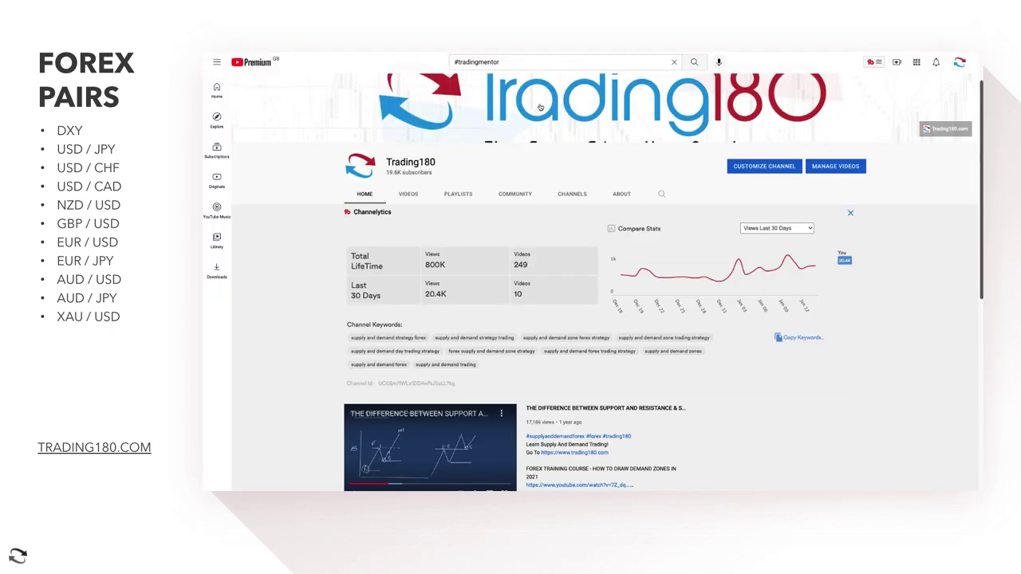
Look through the Trading180 YouTube channel home page, down to its popular uploads, recent uploads and created playlists
scroll(539, 293, "down", 5)
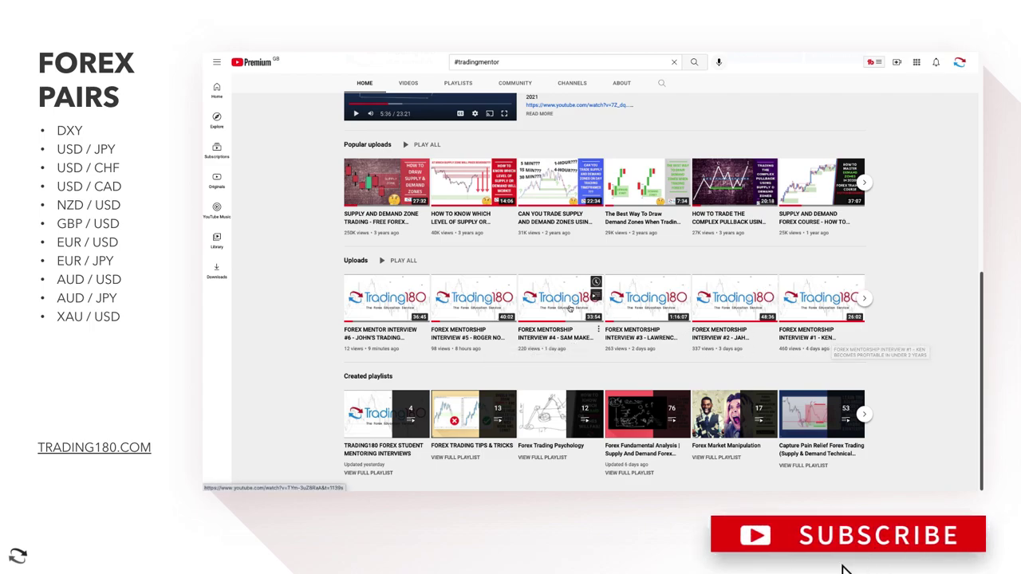
scroll(594, 388, "up", 1)
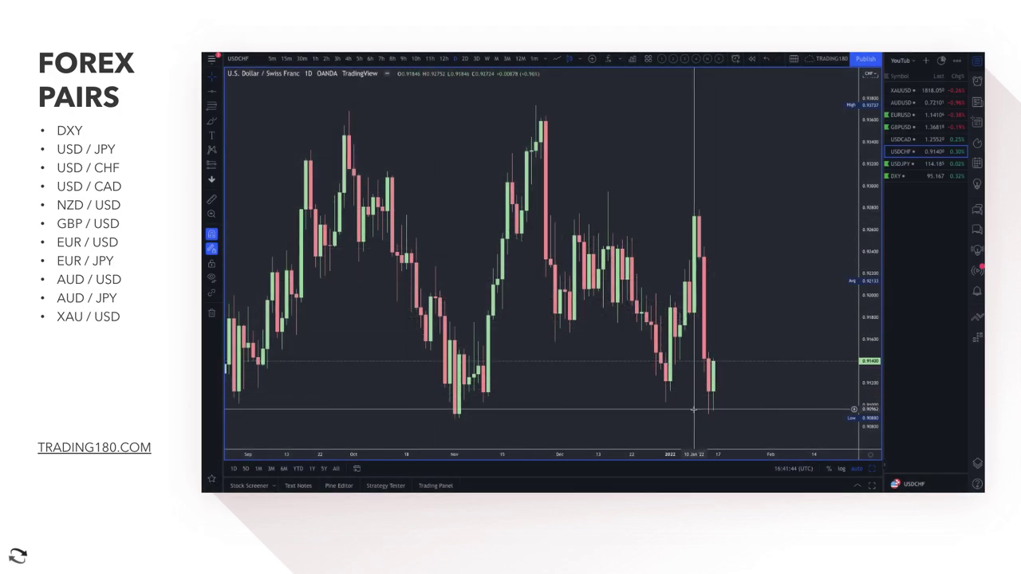
Mark the early-November 2021 zone on the USDCHF chart from 0.90881 to 0.91356 and apply the 2. DEMAND template
scroll(662, 359, "down", 2)
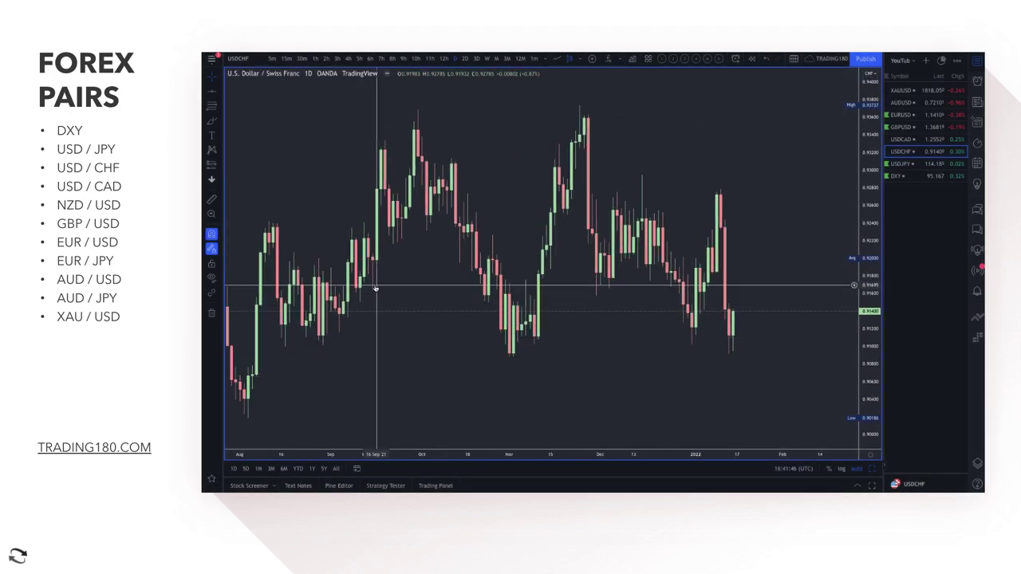
left_click(534, 314)
left_click(508, 358)
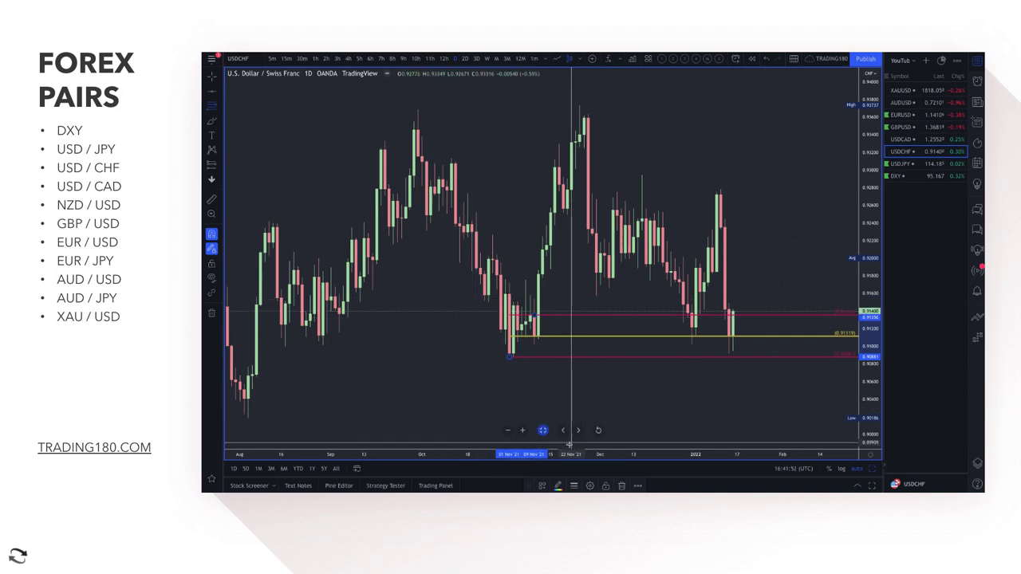
left_click(542, 485)
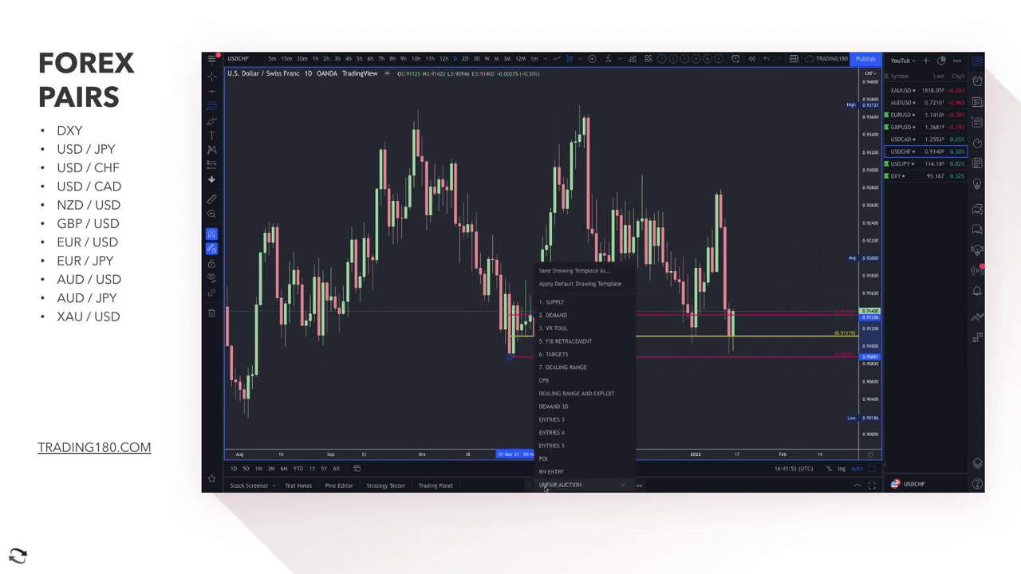
left_click(556, 315)
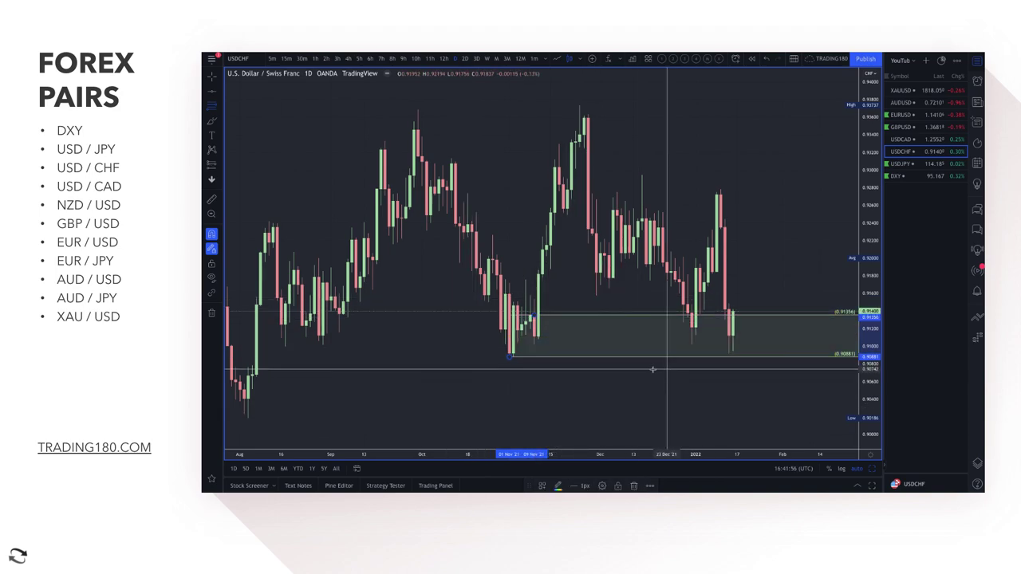
Brush a circle around the latest USDCHF low, an upward arrow, and an alternative path dipping to the demand zone's base and rebounding
left_click(211, 120)
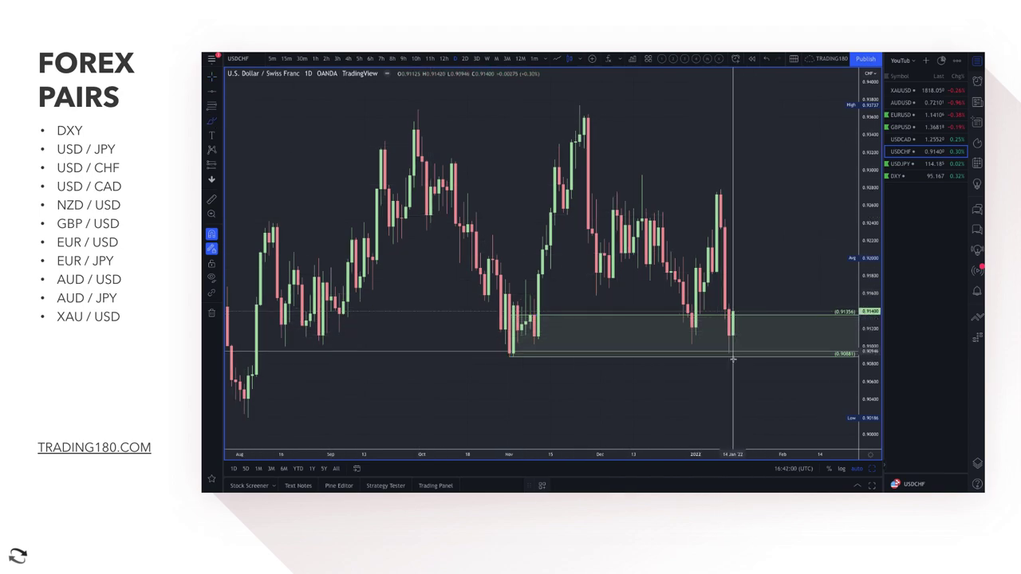
scroll(774, 339, "down", 3)
scroll(774, 340, "down", 2)
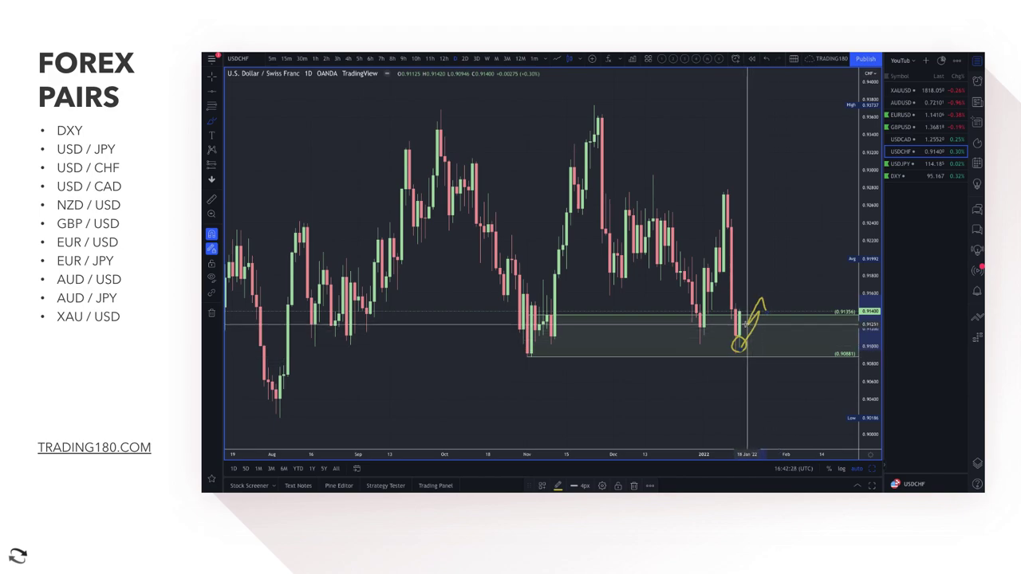
mouse_move(746, 326)
left_mouse_down()
mouse_move(759, 350)
mouse_move(793, 323)
mouse_move(787, 319)
left_mouse_up()
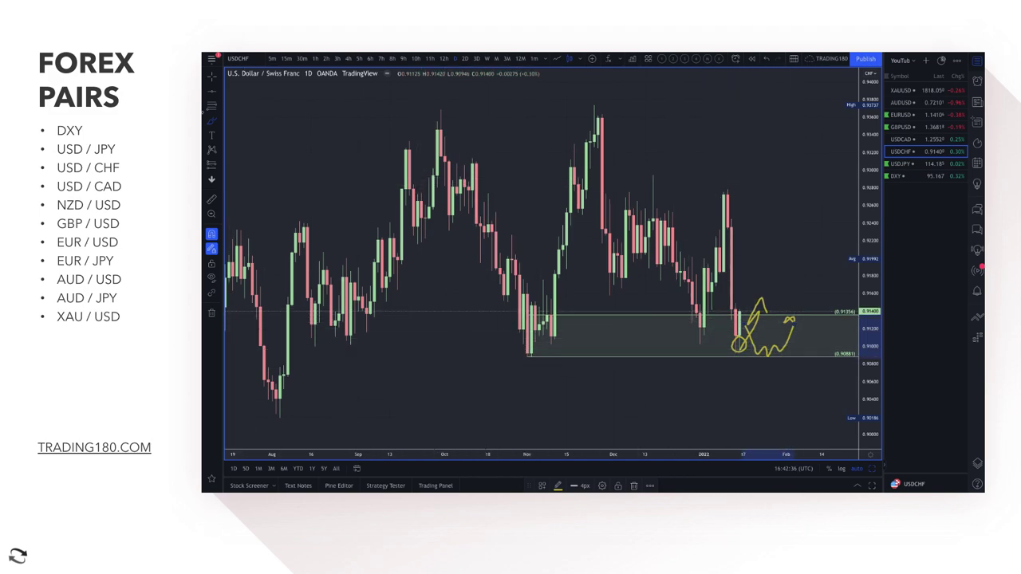
Mark a second USDCHF demand zone at the early-August 2021 low, from 0.90186 to 0.90511
left_click(211, 106)
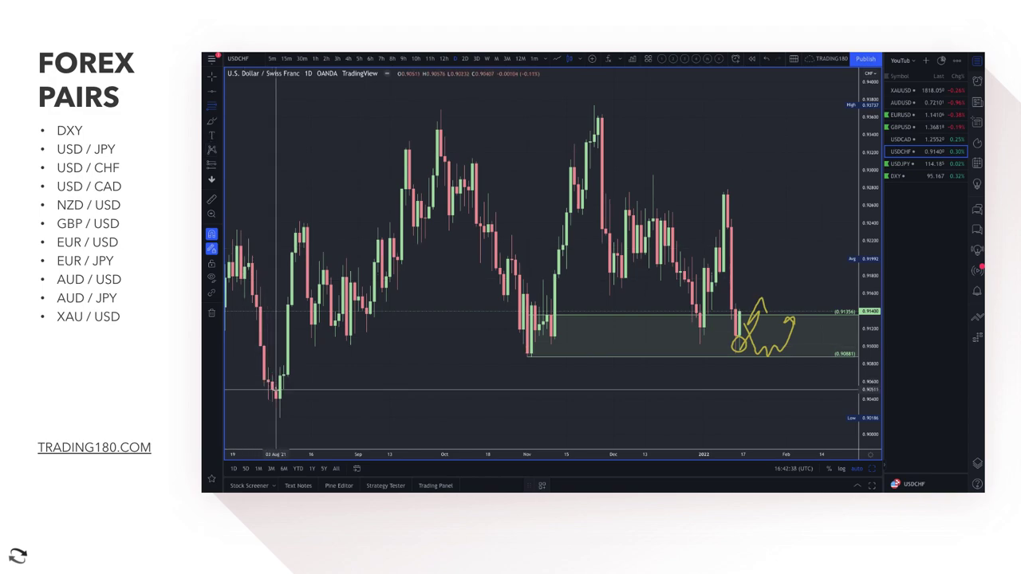
left_click(279, 389)
left_click(280, 418)
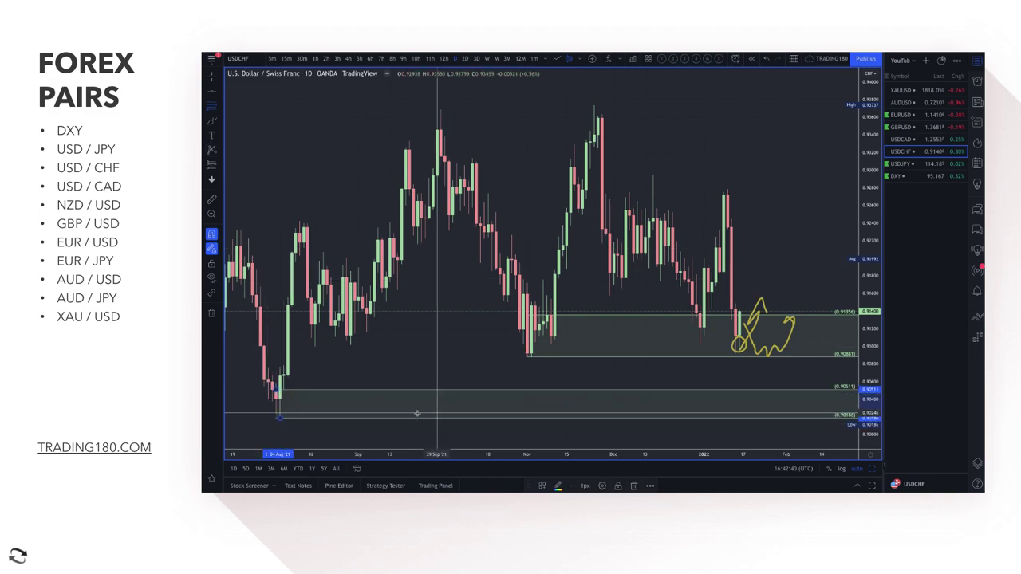
Brush an ellipse inside the lower demand zone beyond the latest candles, with an arrow rising from it to about 0.909
left_click(209, 121)
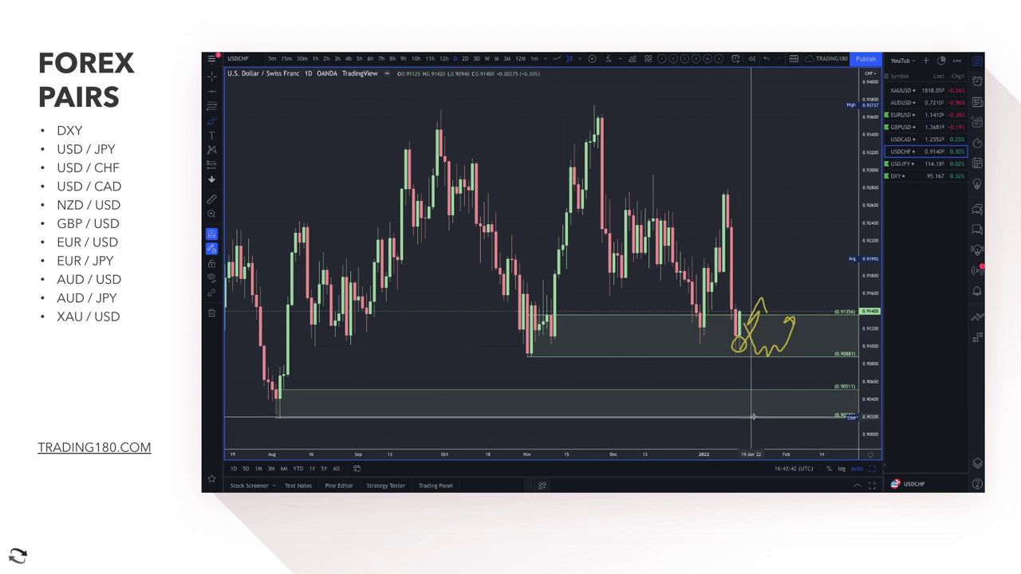
left_click(786, 396)
mouse_move(766, 397)
left_mouse_down()
mouse_move(781, 401)
mouse_move(811, 365)
mouse_move(798, 369)
left_mouse_up()
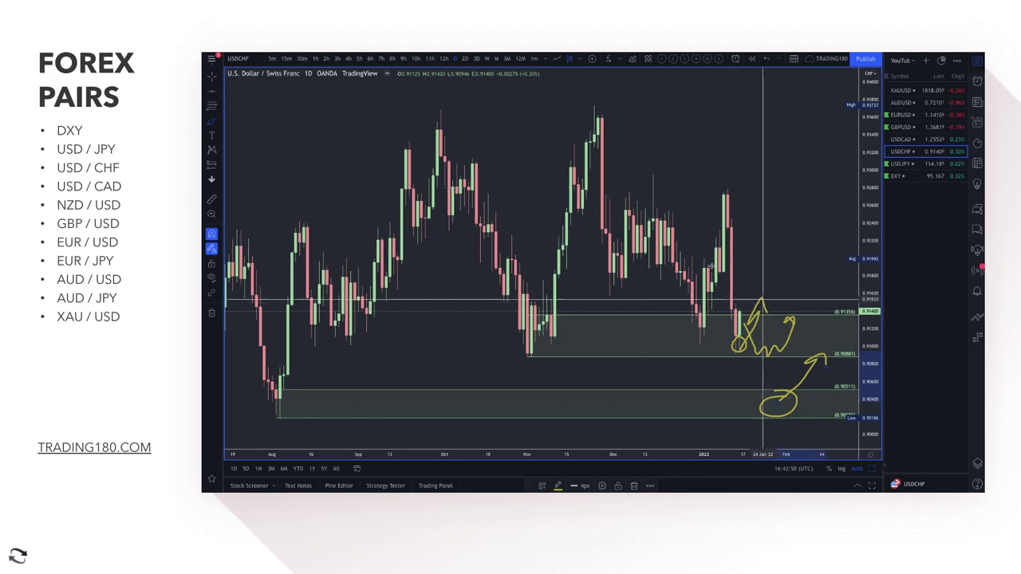
Mark a zone from the 11 Jan '22 decline between 0.91846 and 0.92783, and apply a drawing template to it
left_click(209, 107)
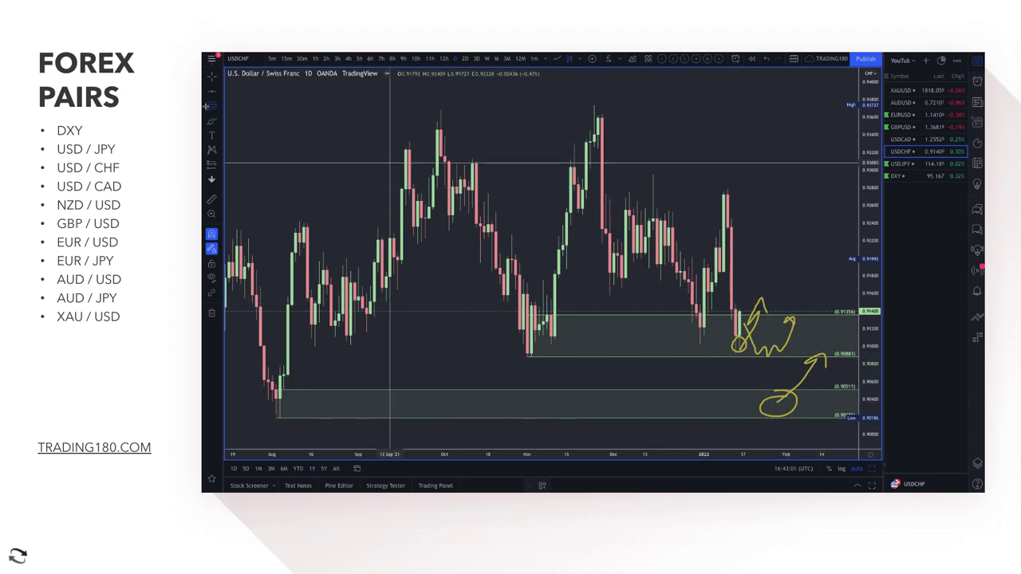
left_click(722, 271)
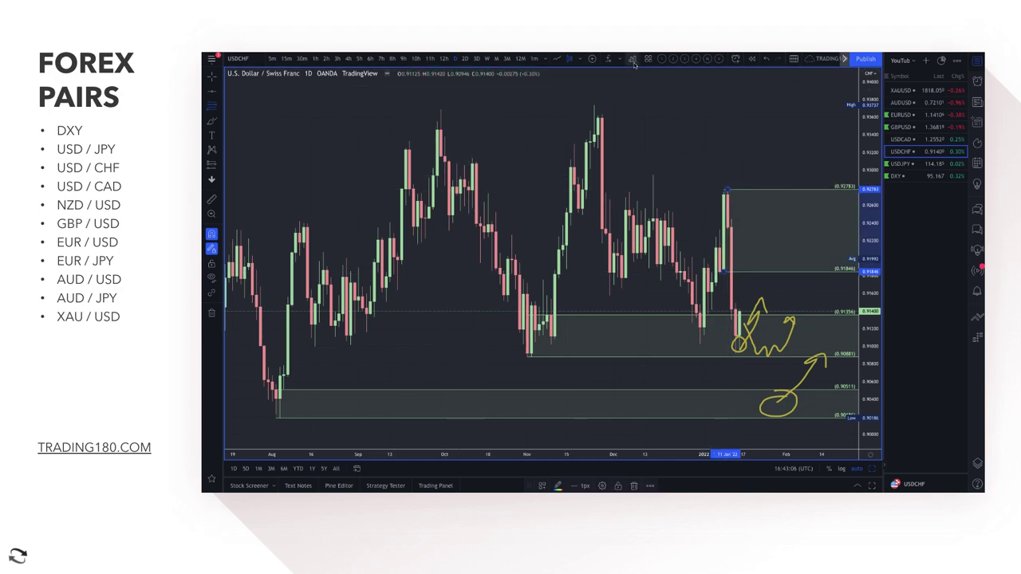
left_click(541, 486)
left_click(556, 315)
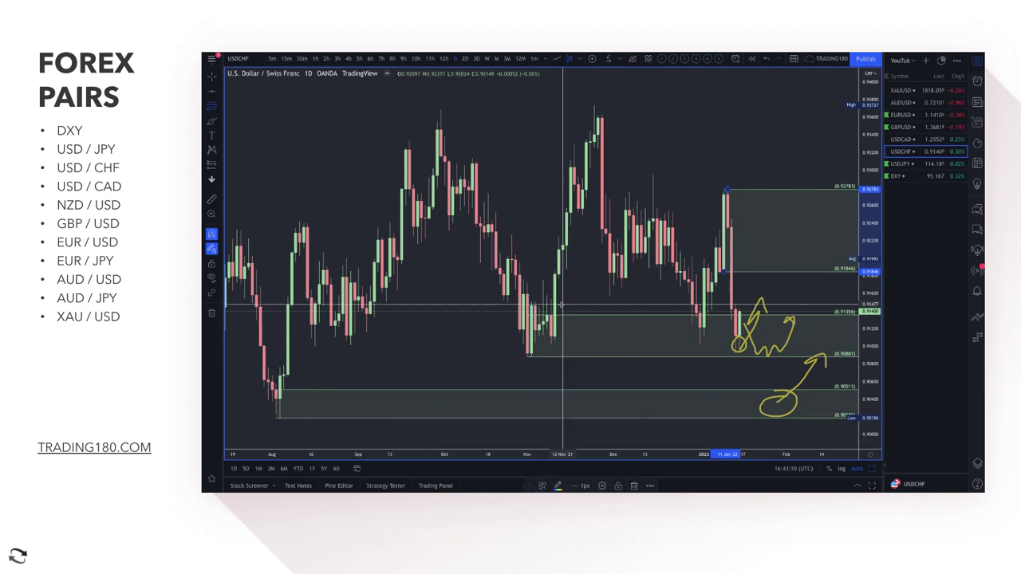
Extend the USDCHF supply zone to the 15 Dec '21 high at 0.92946 and draw a thin rectangle along the highs between 0.92731 and 0.92792
left_click_drag(727, 192, 652, 177)
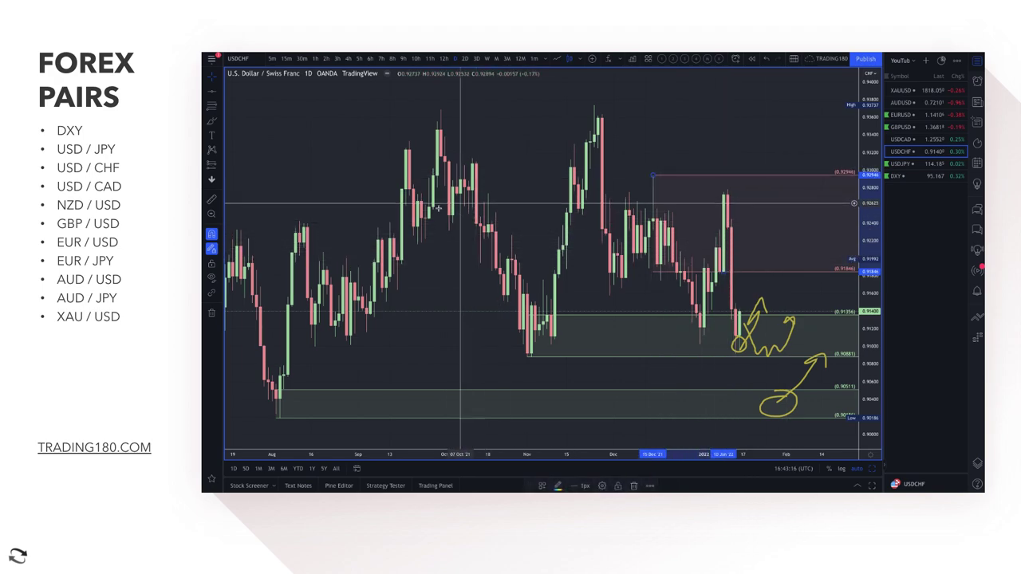
left_click(220, 123)
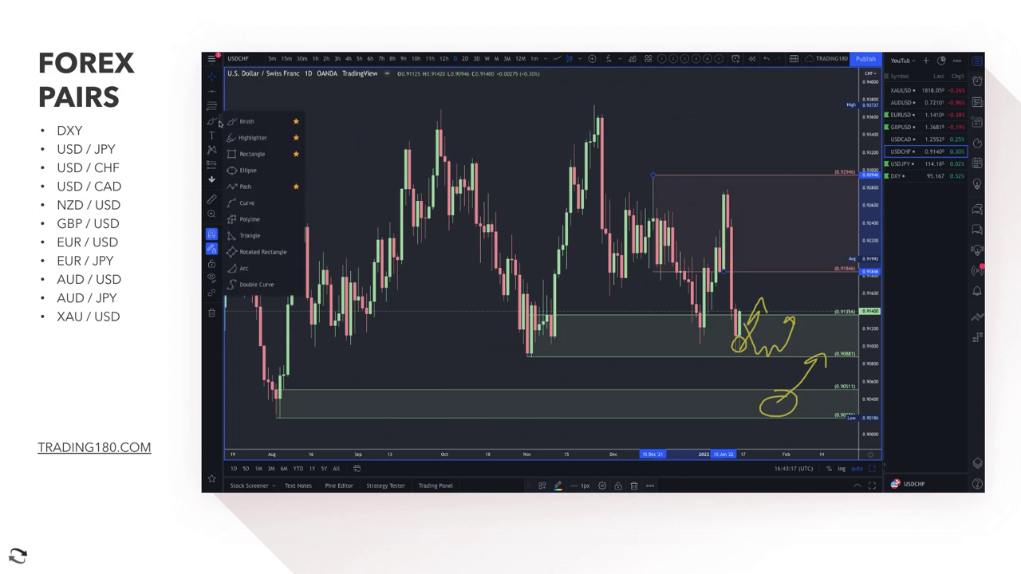
left_click(248, 154)
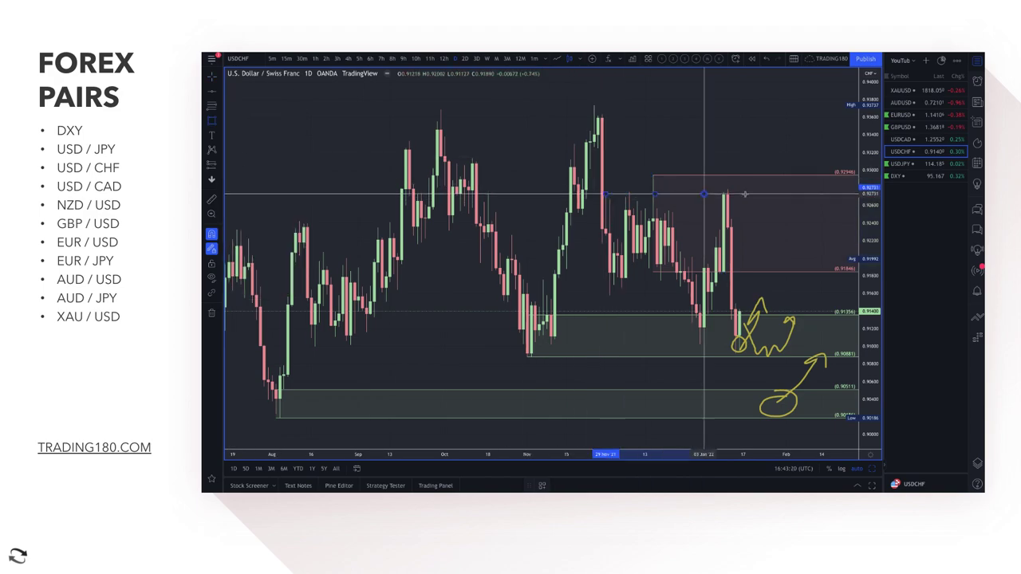
left_click_drag(703, 194, 842, 189)
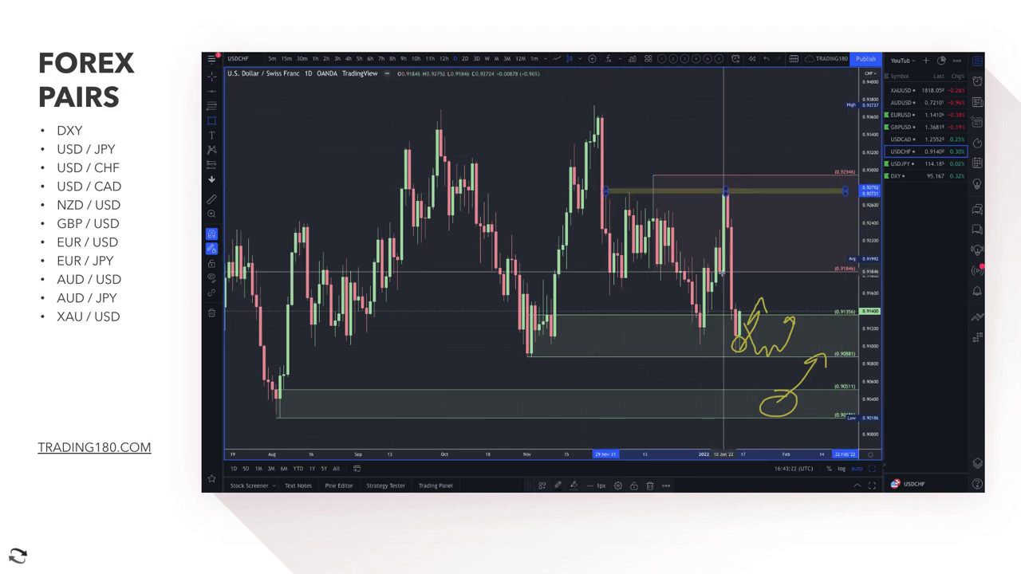
scroll(725, 231, "up", 4)
scroll(725, 231, "up", 2)
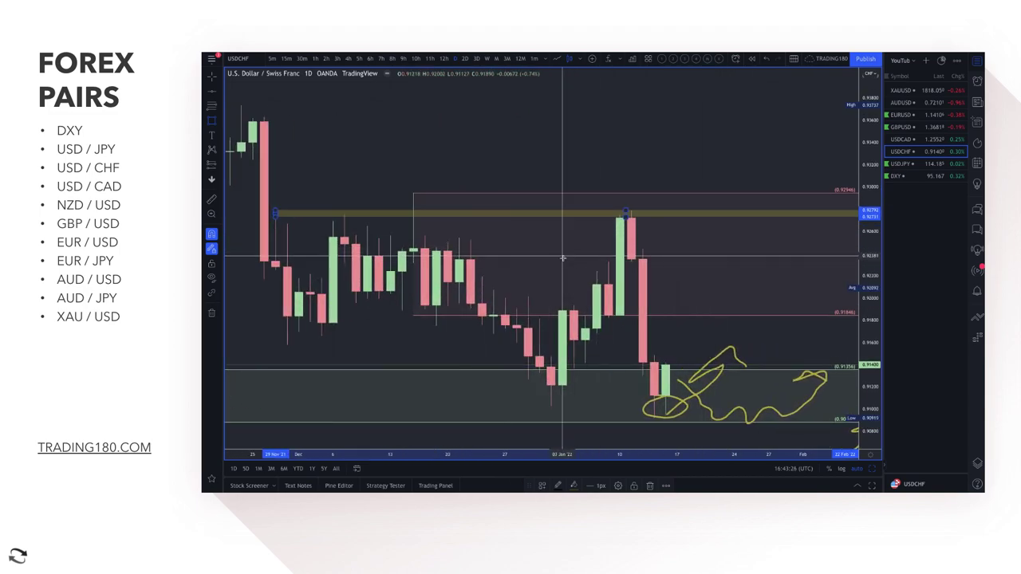
scroll(589, 265, "down", 5)
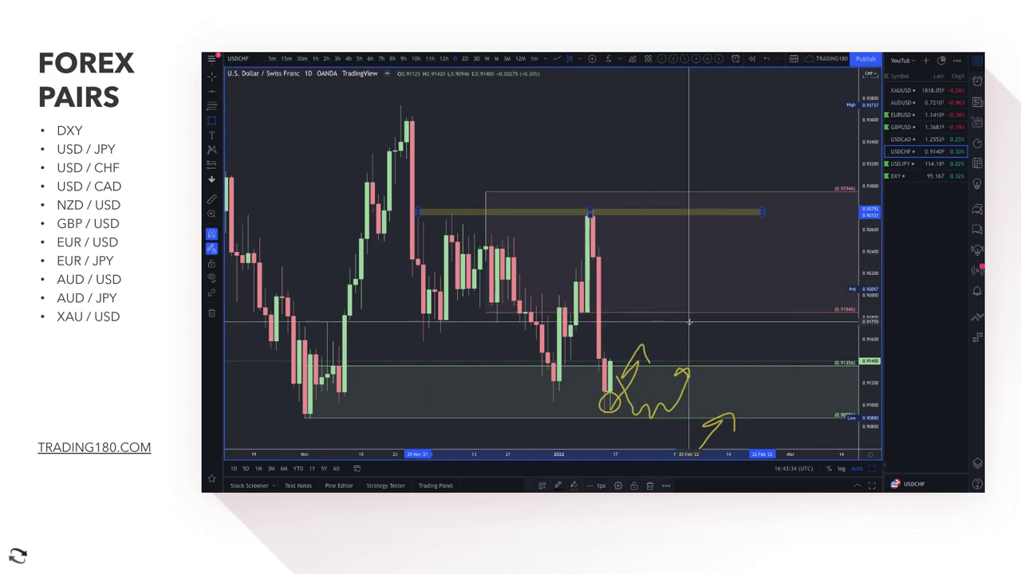
left_click_drag(690, 324, 862, 322)
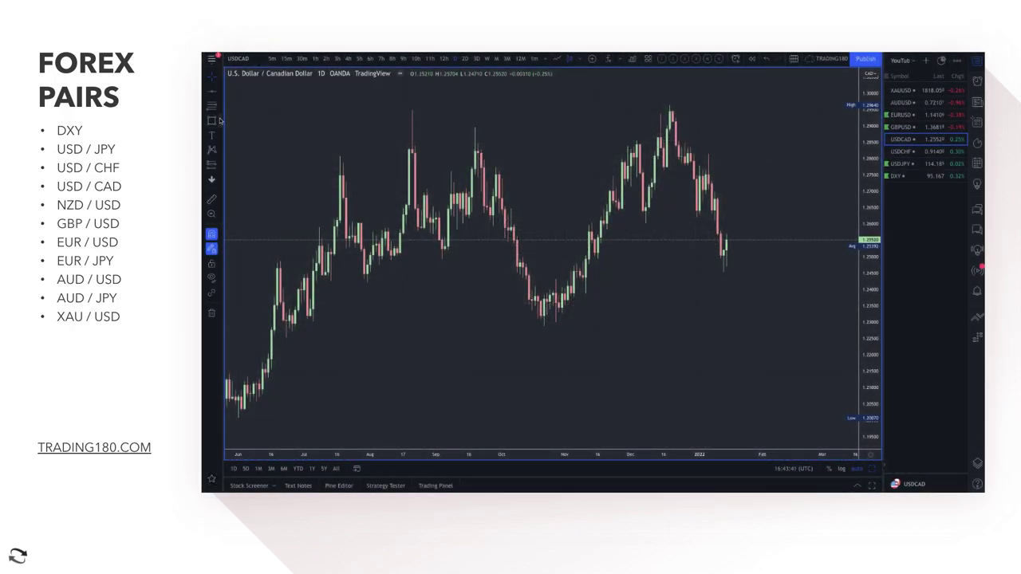
left_click(220, 120)
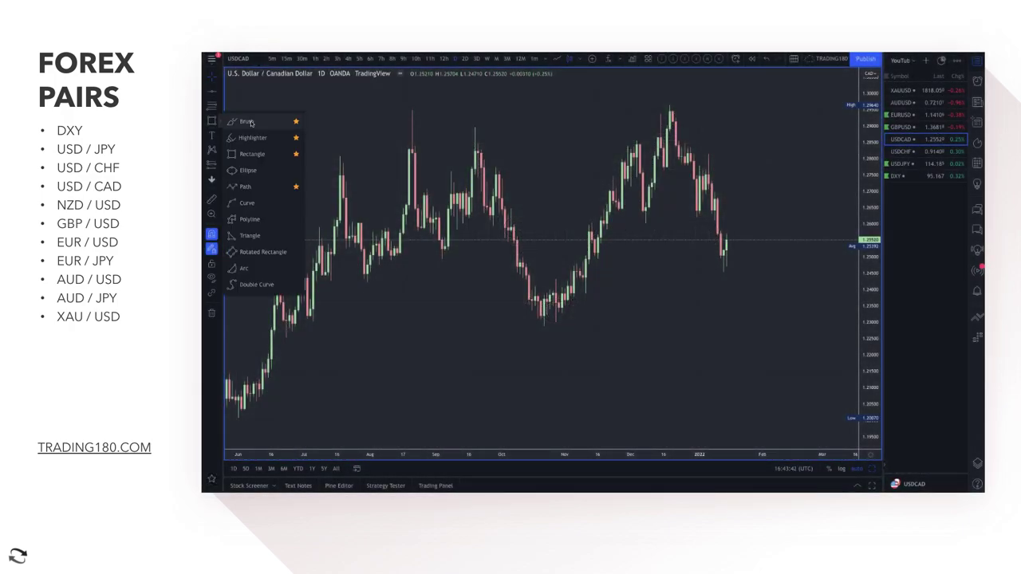
left_click(251, 122)
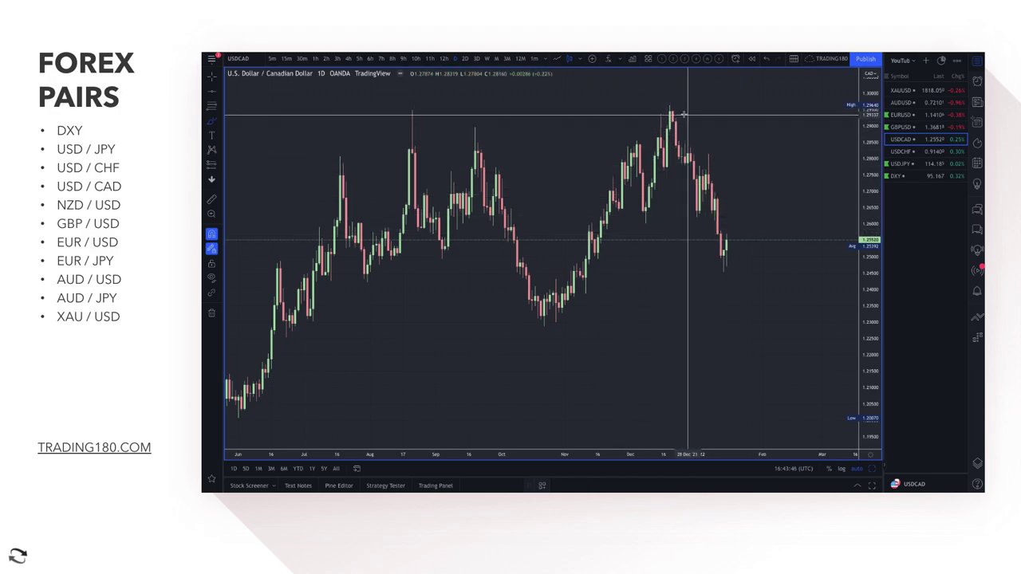
mouse_move(664, 112)
left_mouse_down()
mouse_move(686, 201)
mouse_move(736, 266)
mouse_move(748, 223)
left_mouse_up()
key("ctrl+z")
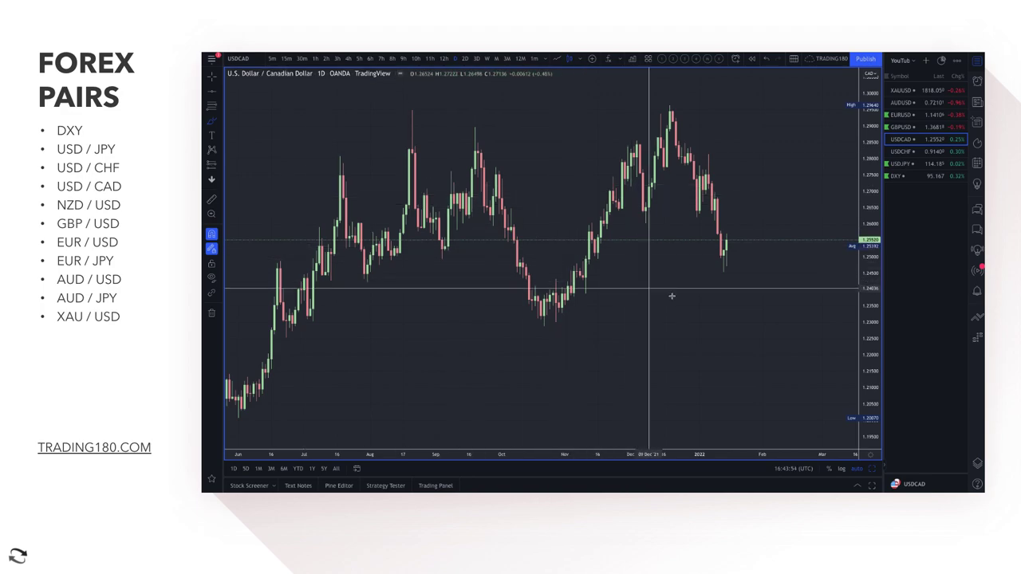
Mark a USDCAD zone at the 9–10 Nov '21 candles from 1.23870 to 1.24438 and apply the "2. DEMAND" template
left_click(212, 107)
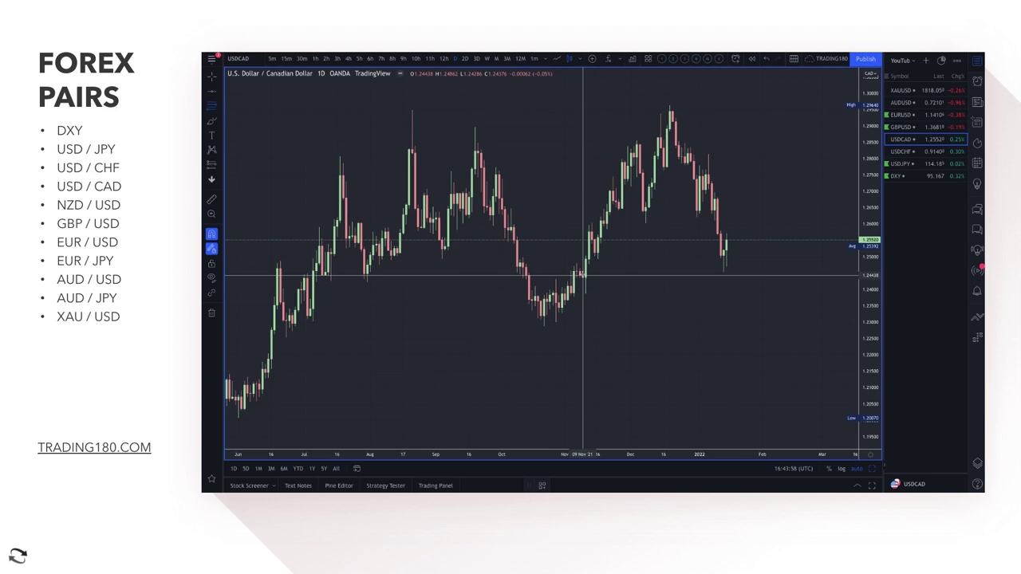
left_click(582, 274)
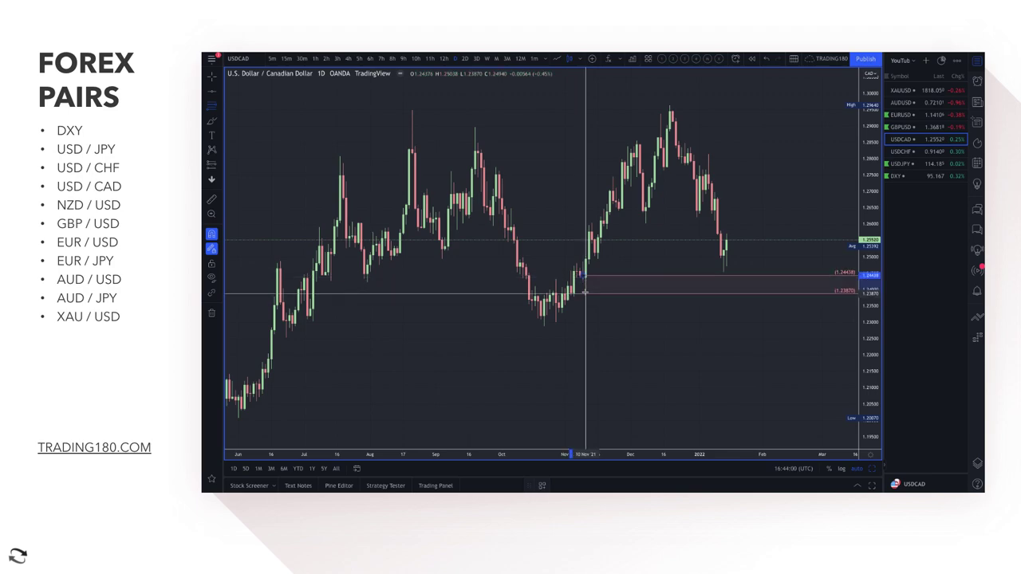
left_click(585, 293)
left_click(542, 485)
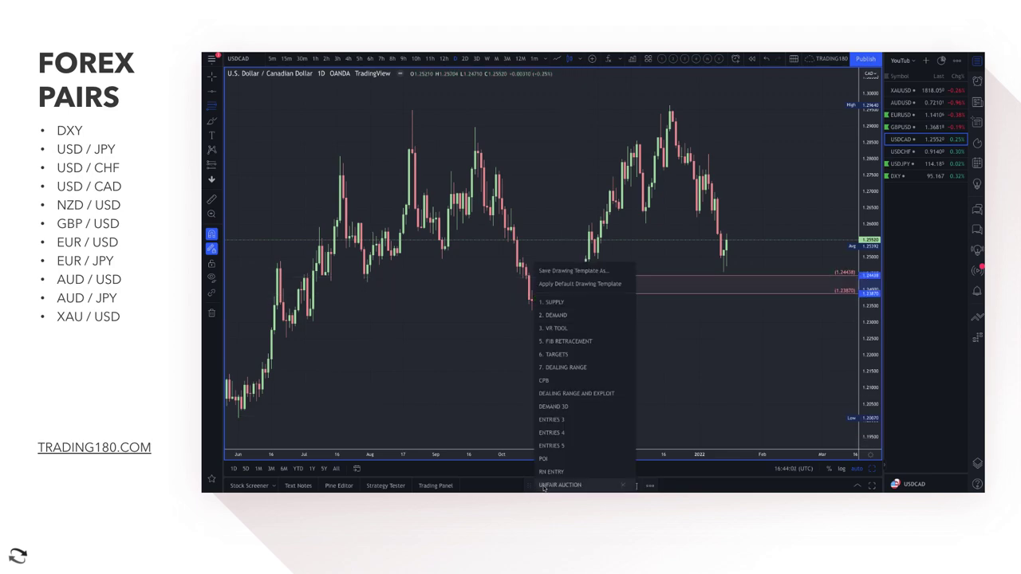
left_click(565, 316)
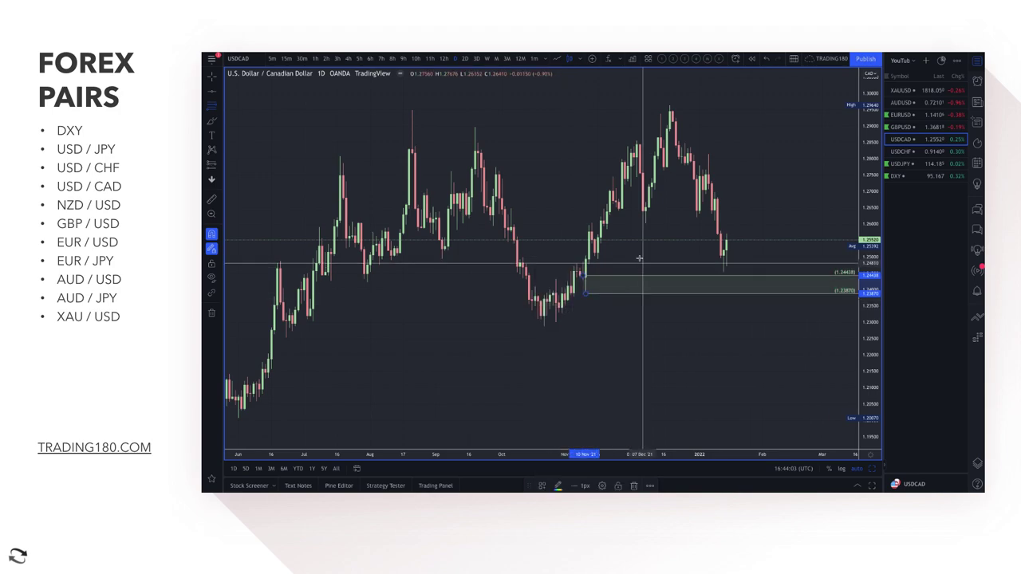
Mark a higher USDCAD demand zone at the mid-November 2021 pullback, from 1.24929 to 1.25531, keeping the lower zone
left_click(595, 238)
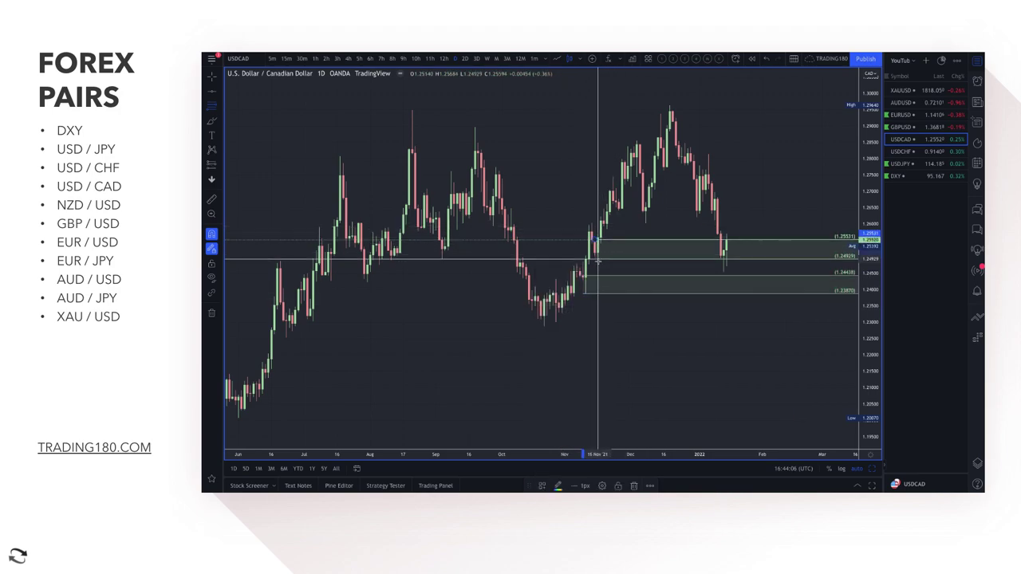
left_click(597, 258)
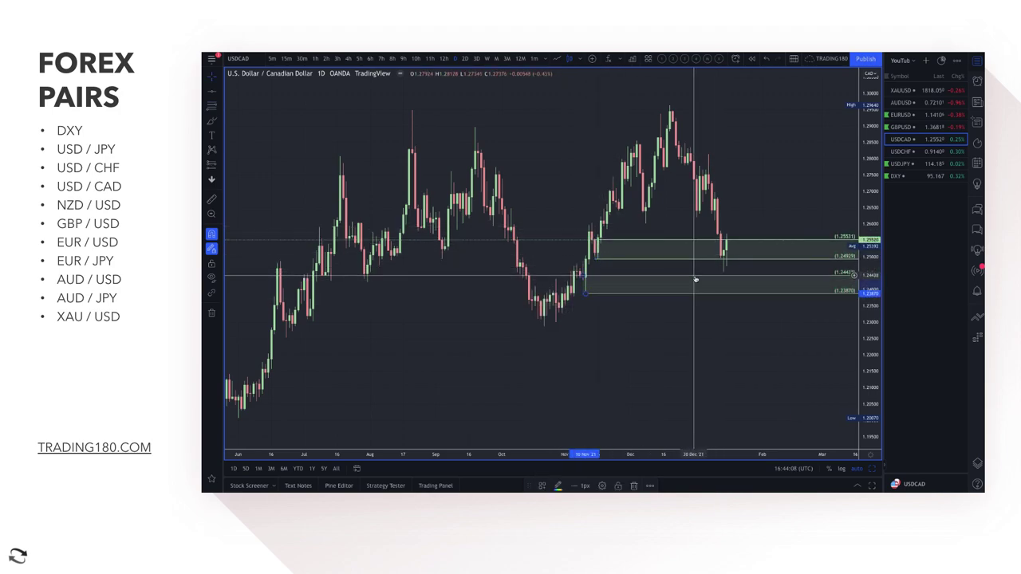
key("Delete")
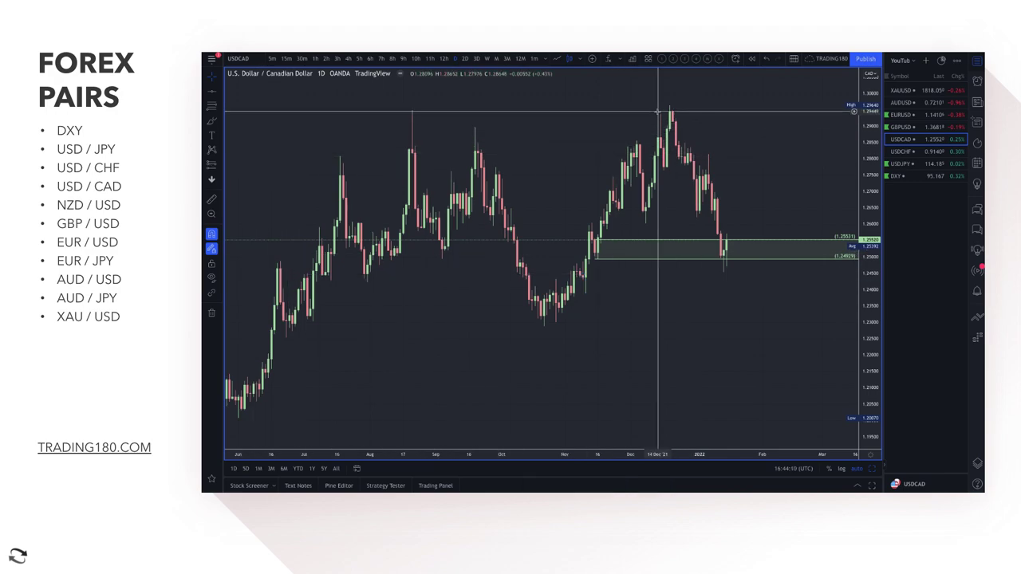
left_click(767, 60)
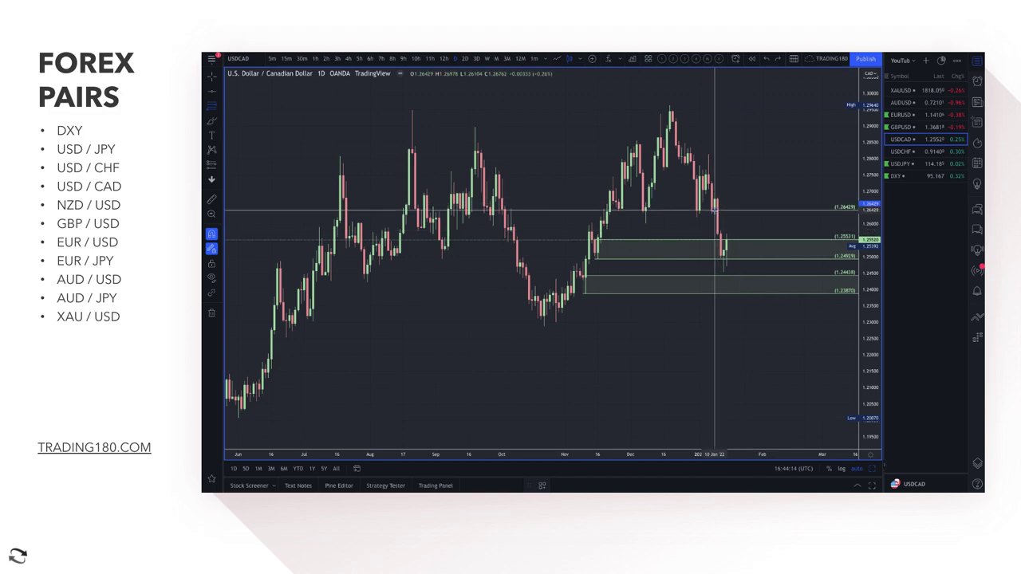
Mark a USDCAD zone at the 10 Jan '22 candle from 1.26429 to 1.26978 and apply the "1. SUPPLY" template
left_click_drag(714, 210, 716, 190)
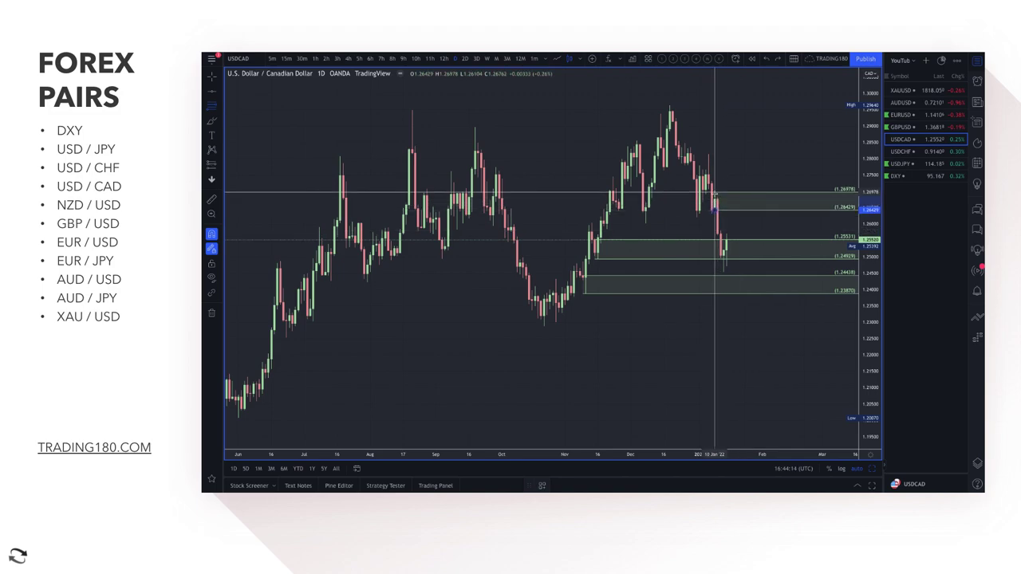
left_click(542, 486)
left_click(565, 305)
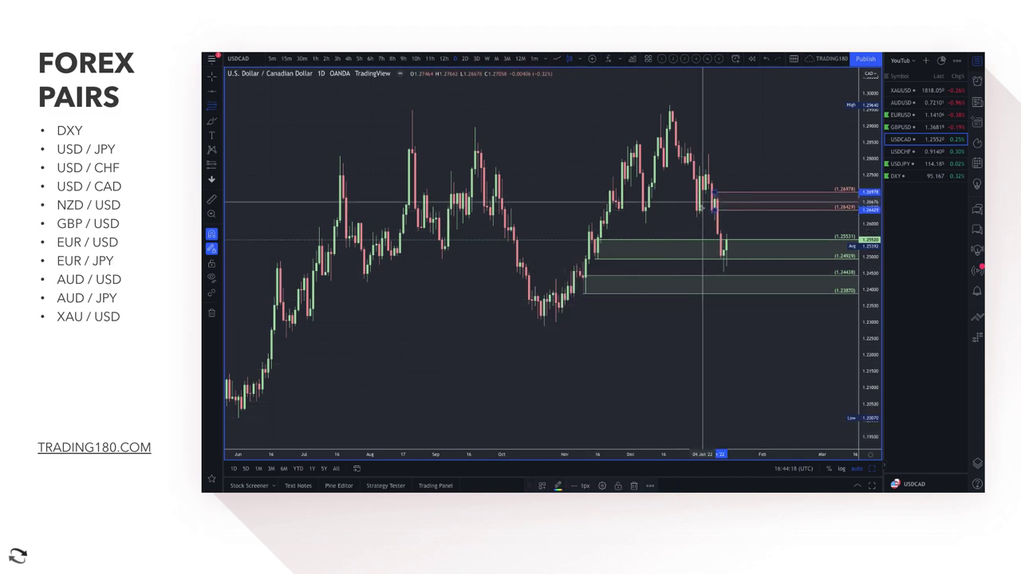
Mark a higher USDCAD supply zone at the early-January 2022 highs, from 1.27058 to 1.28138, and brush a rising stroke from the latest candles
scroll(697, 183, "up", 5)
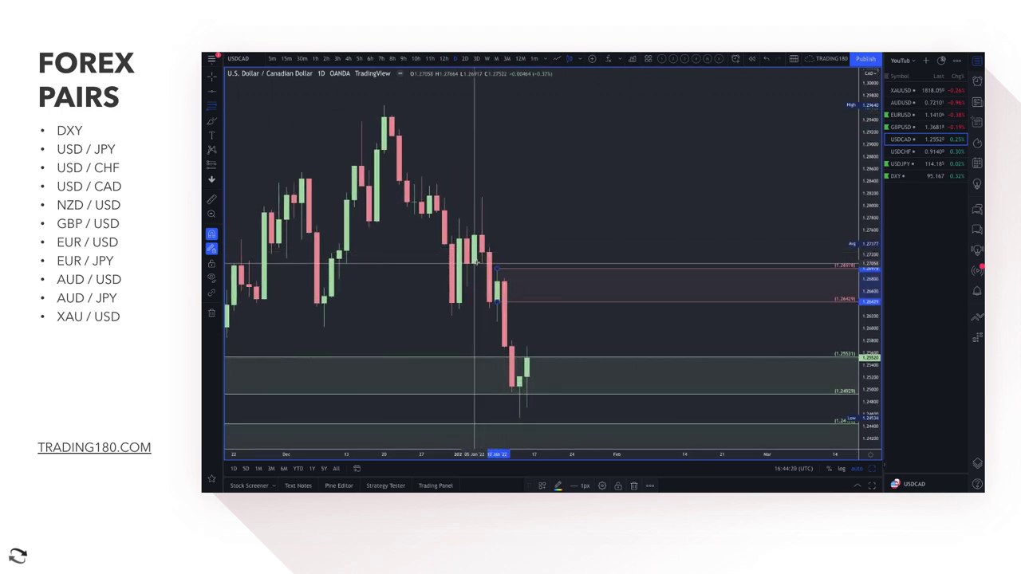
left_click_drag(475, 263, 481, 195)
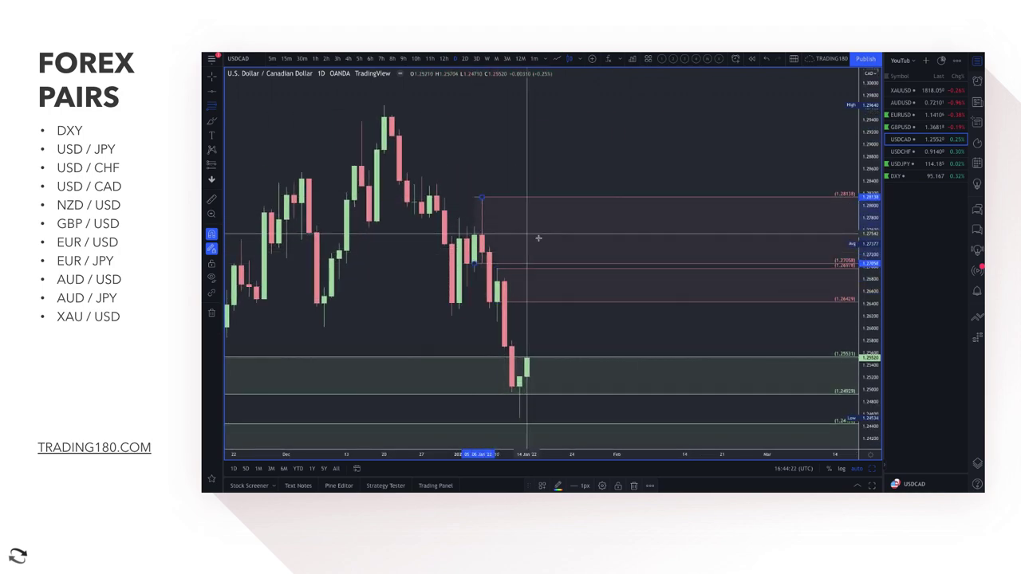
scroll(511, 221, "down", 4)
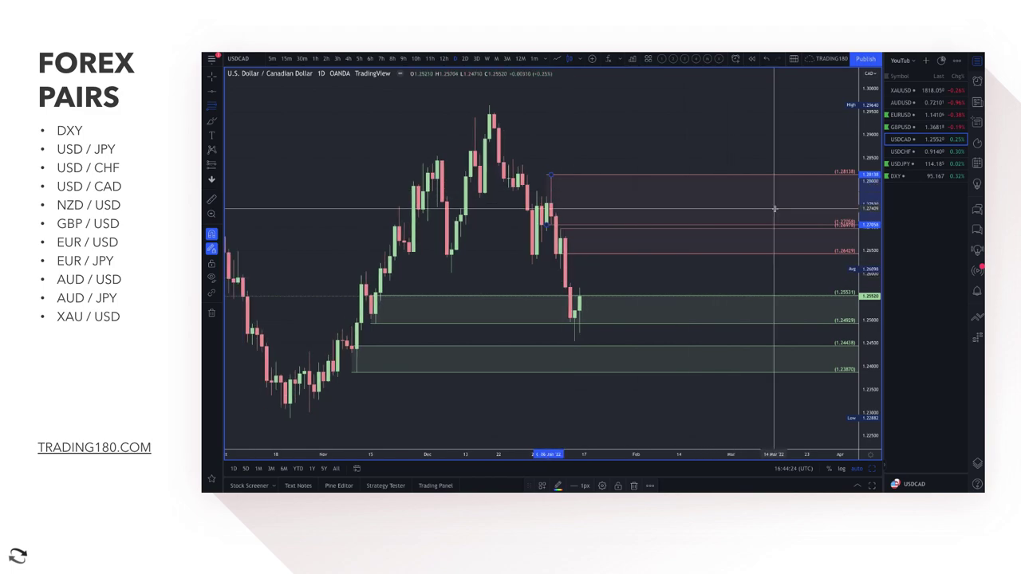
scroll(640, 299, "down", 2)
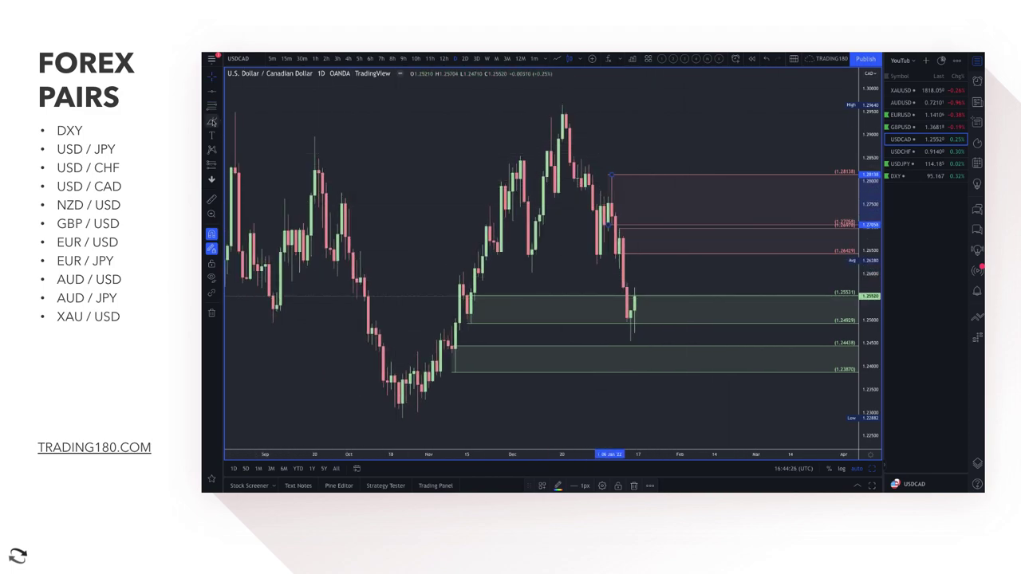
mouse_move(630, 316)
left_mouse_down()
mouse_move(661, 239)
mouse_move(683, 284)
left_mouse_up()
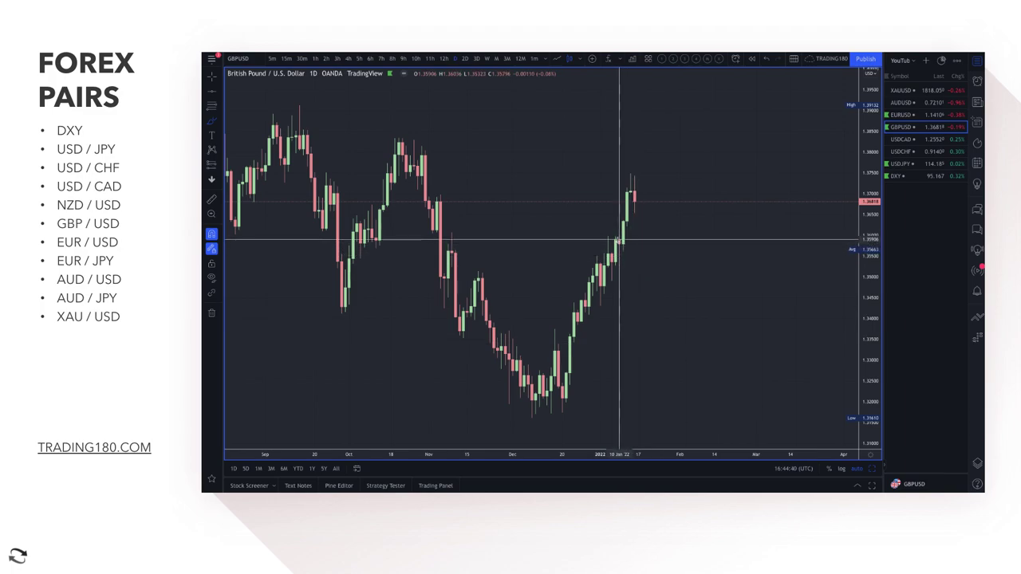
Brush a circle around the GBPUSD candles of about 10 Jan '22, just below 1.36
mouse_move(618, 236)
left_mouse_down()
mouse_move(600, 252)
mouse_move(627, 225)
left_mouse_up()
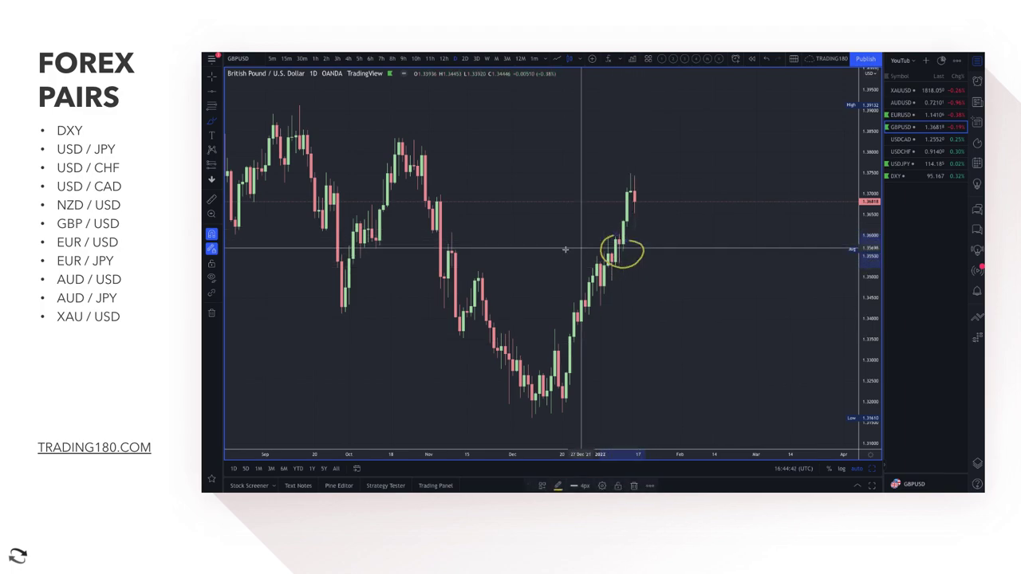
scroll(558, 250, "left", 5)
scroll(527, 253, "up", 2)
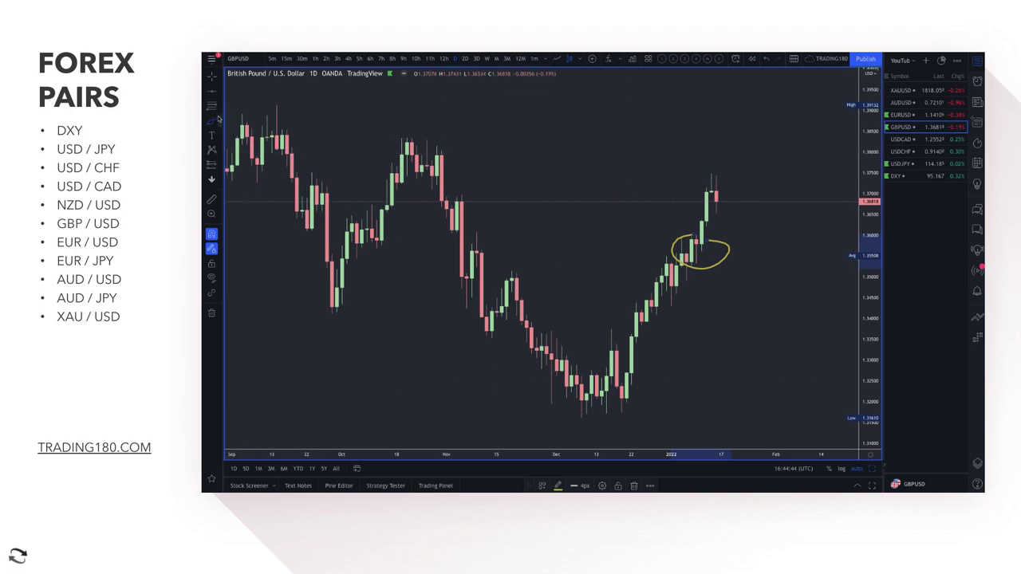
Mark two GBPUSD supply zones from the autumn 2021 highs, one from 1.36127 to 1.36982 and one from 1.37435 to 1.38344
left_click(456, 230)
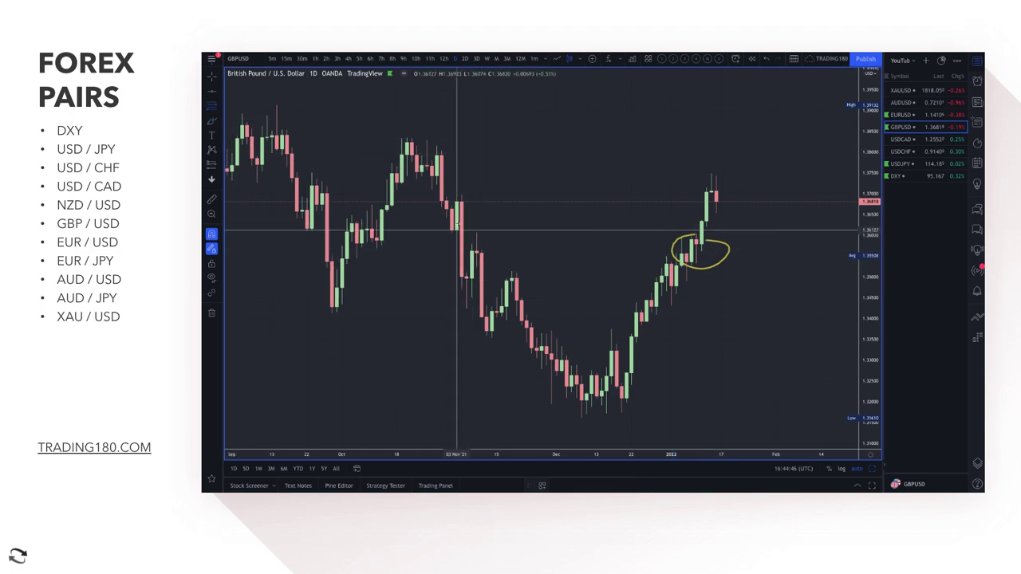
left_click(460, 195)
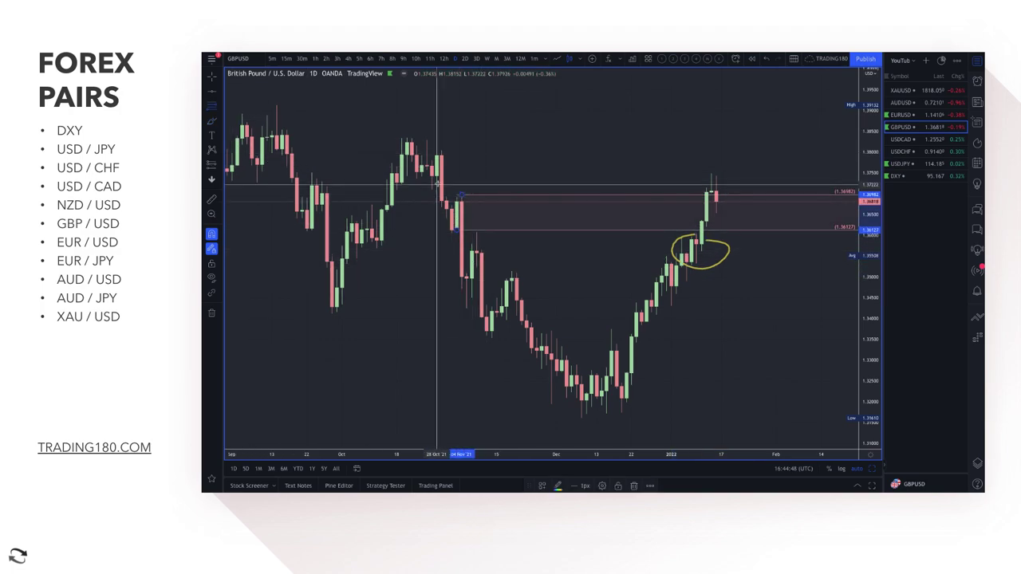
left_click(443, 175)
left_click(406, 136)
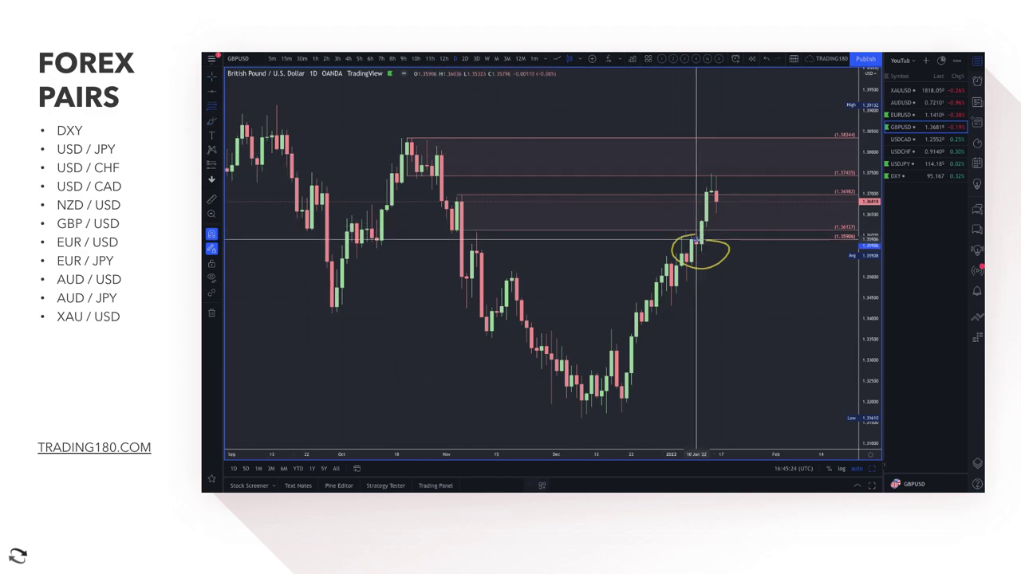
Mark a GBPUSD zone over the late-December to 10 Jan '22 rally from 1.33936 to 1.35906 and apply the "2. DEMAND" template
mouse_move(696, 239)
left_mouse_down()
mouse_move(697, 259)
mouse_move(646, 320)
left_mouse_up()
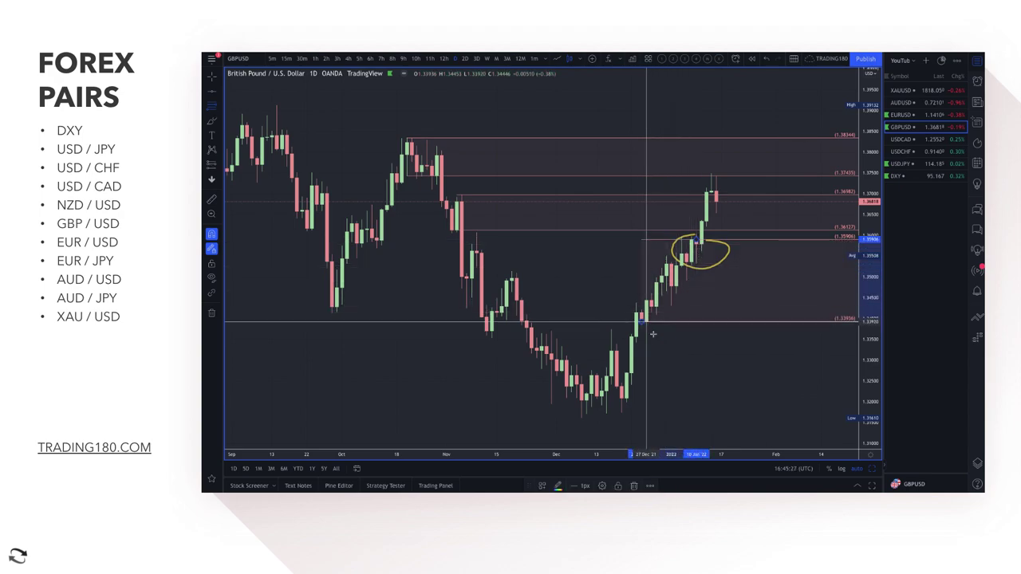
left_click(542, 486)
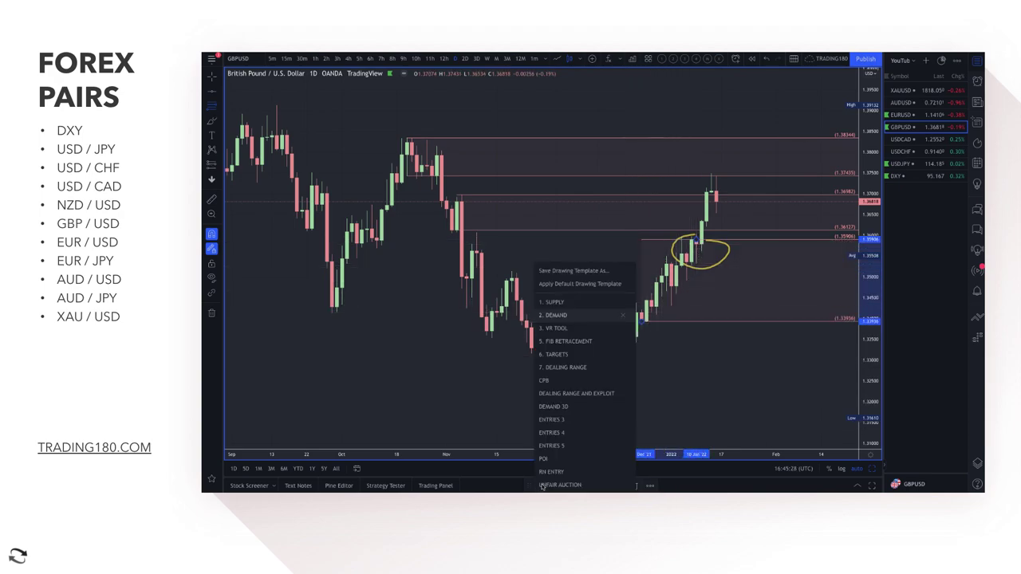
left_click(572, 316)
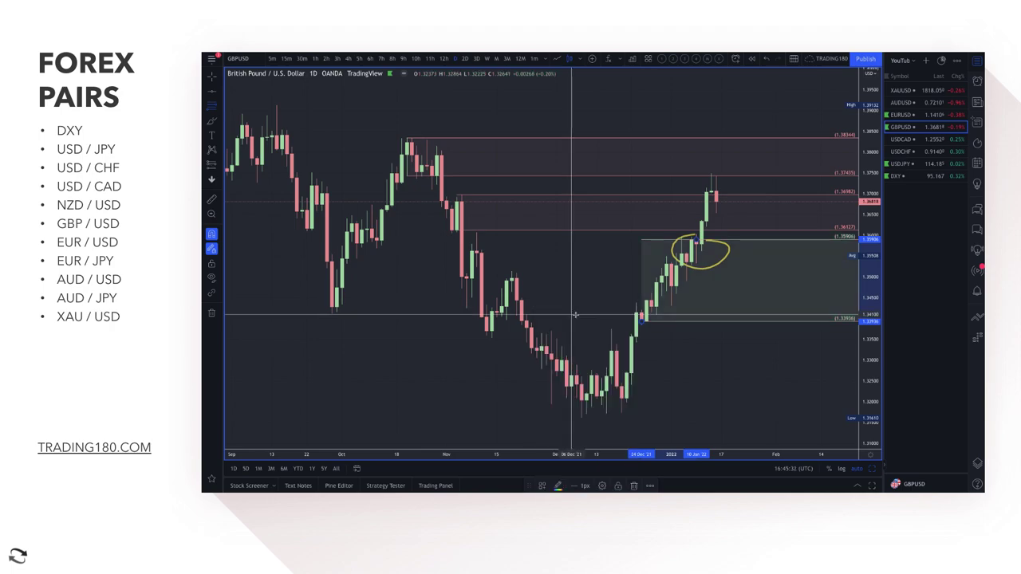
Brush two parallel upward arrows above the October 2021 GBPUSD highs
left_click(211, 120)
mouse_move(349, 146)
left_mouse_down()
mouse_move(393, 96)
mouse_move(390, 112)
mouse_move(421, 105)
mouse_move(440, 83)
mouse_move(444, 102)
left_mouse_up()
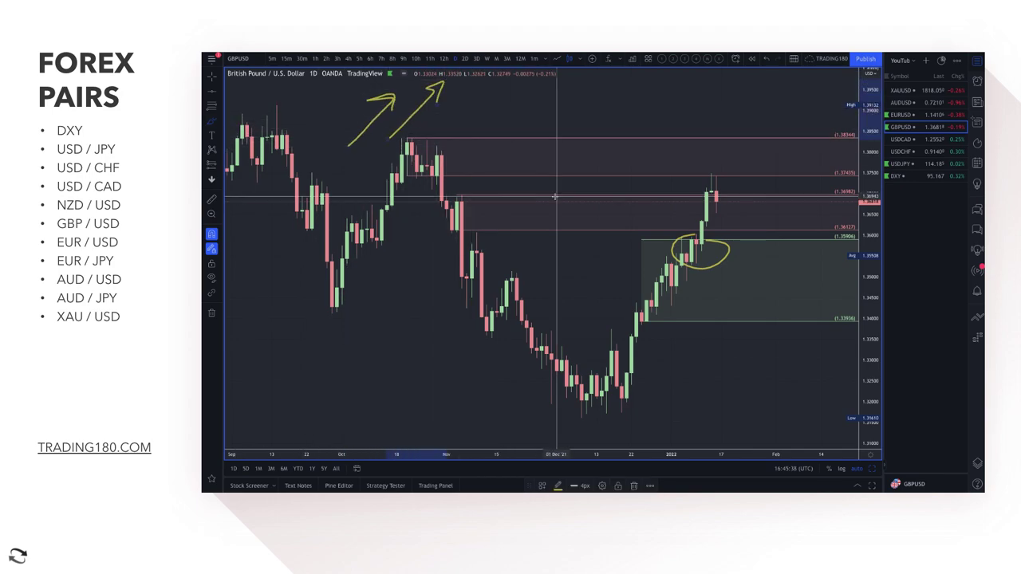
scroll(682, 256, "down", 3)
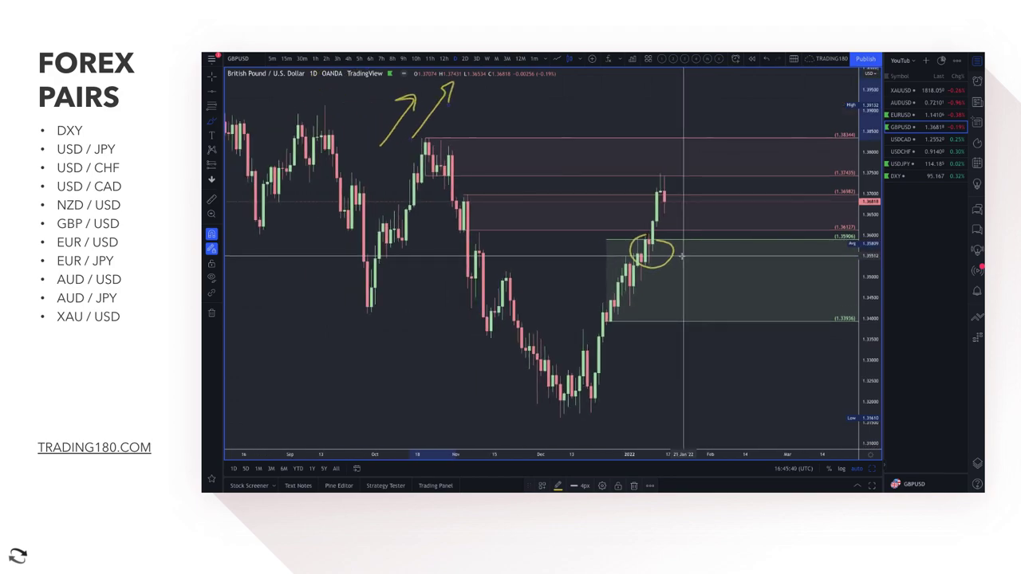
Delete the GBPUSD supply zone from 1.36127 to 1.36982 and brush a dip towards the demand zone with an upward rebound arrow
left_click(689, 198)
key("Delete")
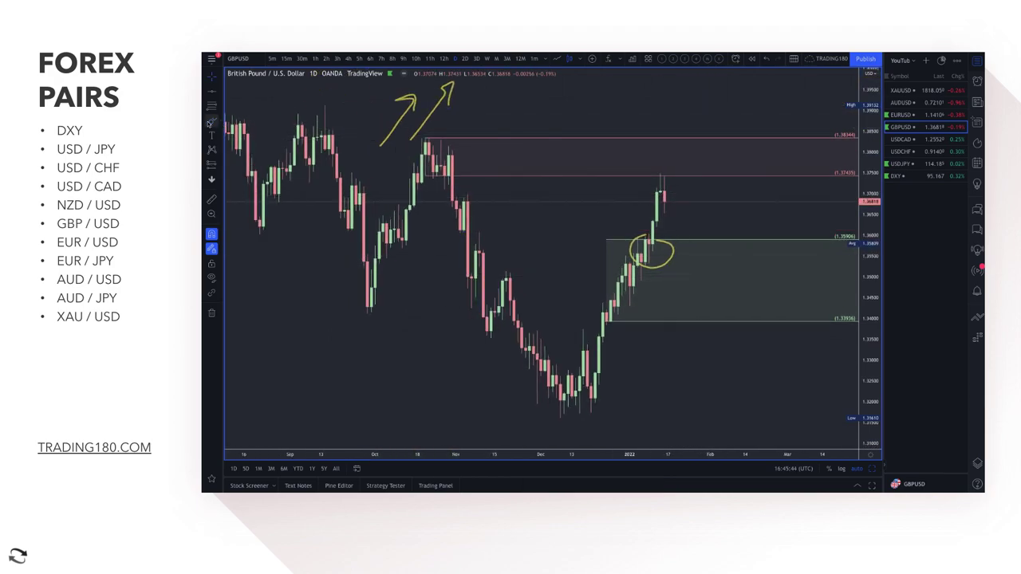
left_click(209, 121)
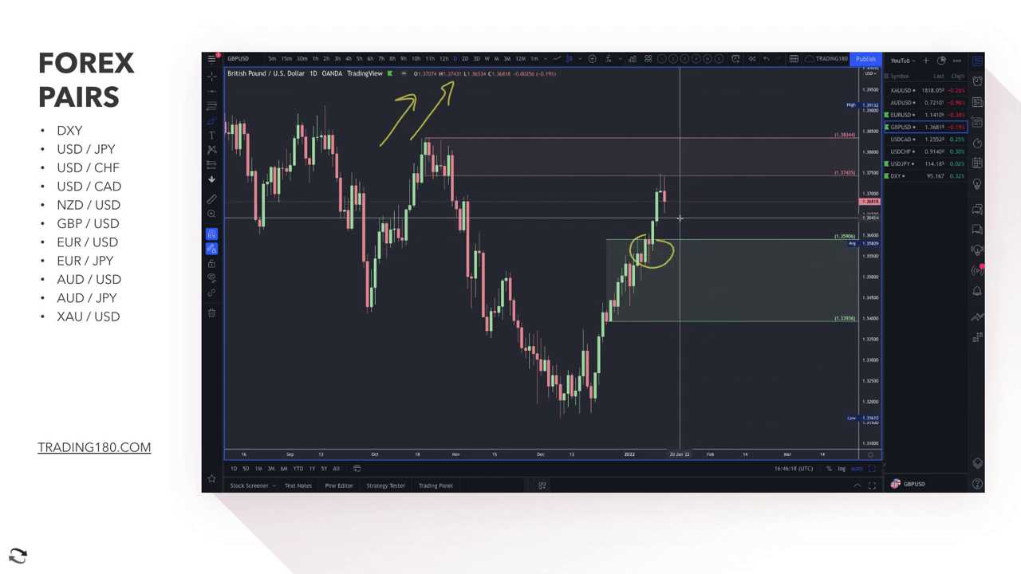
mouse_move(664, 201)
left_mouse_down()
mouse_move(686, 247)
mouse_move(703, 228)
mouse_move(728, 237)
left_mouse_up()
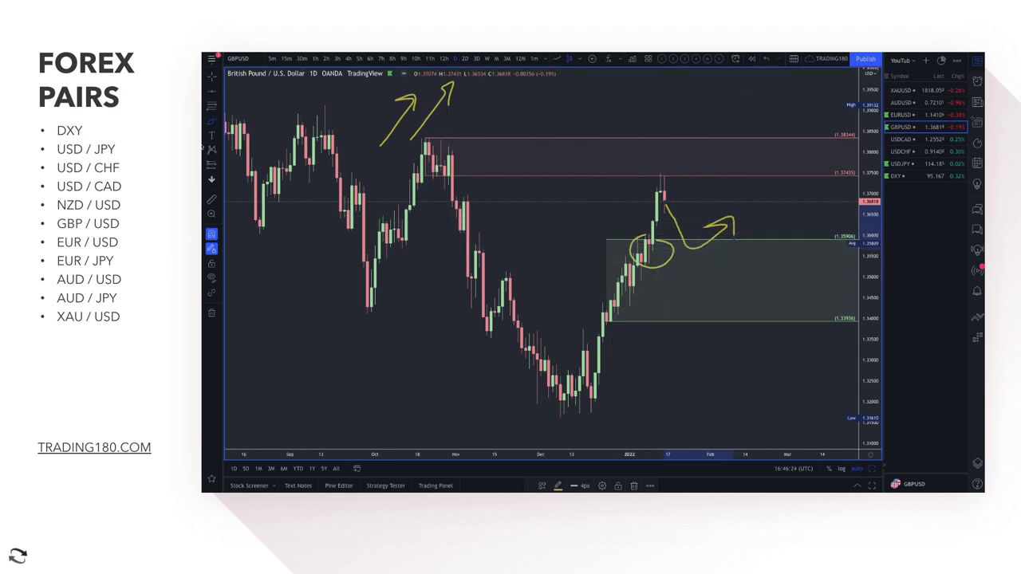
Draw a thin rectangle at about 1.36 from the 14 Oct '21 candle to late February 2022, along the top of the demand zone
left_click(219, 135)
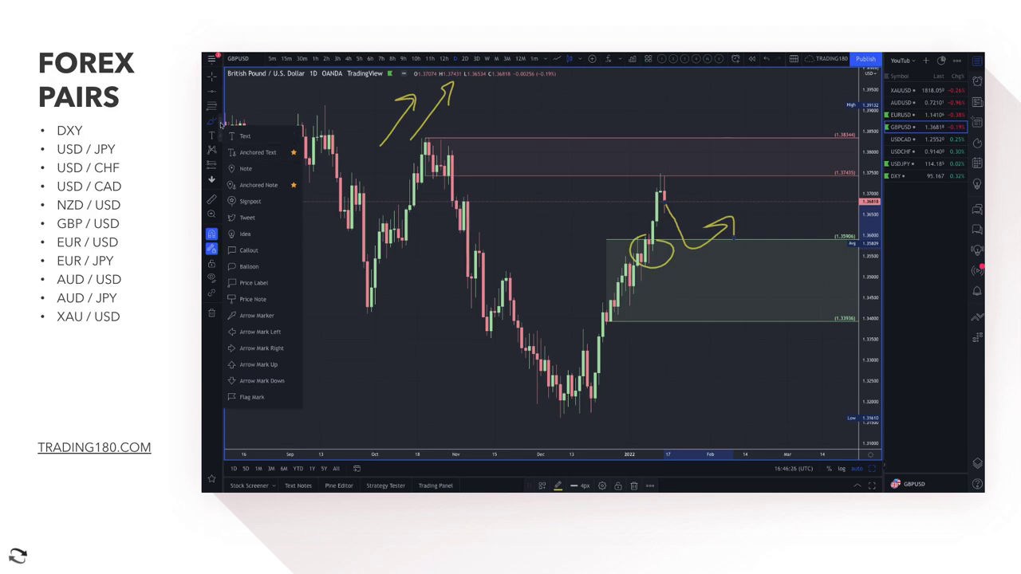
left_click(221, 123)
left_click(239, 152)
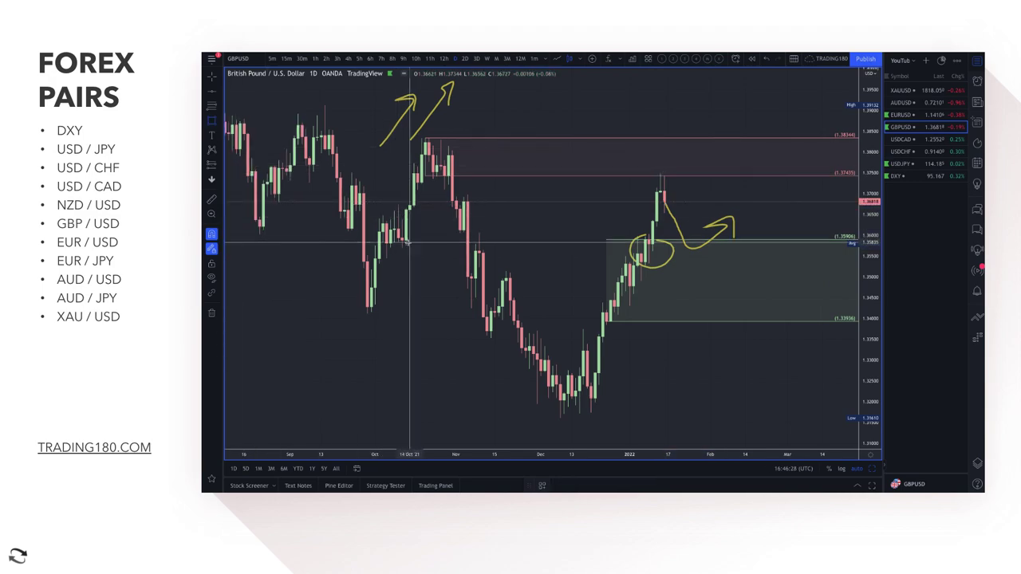
mouse_move(408, 243)
left_mouse_down()
mouse_move(611, 218)
mouse_move(775, 234)
left_mouse_up()
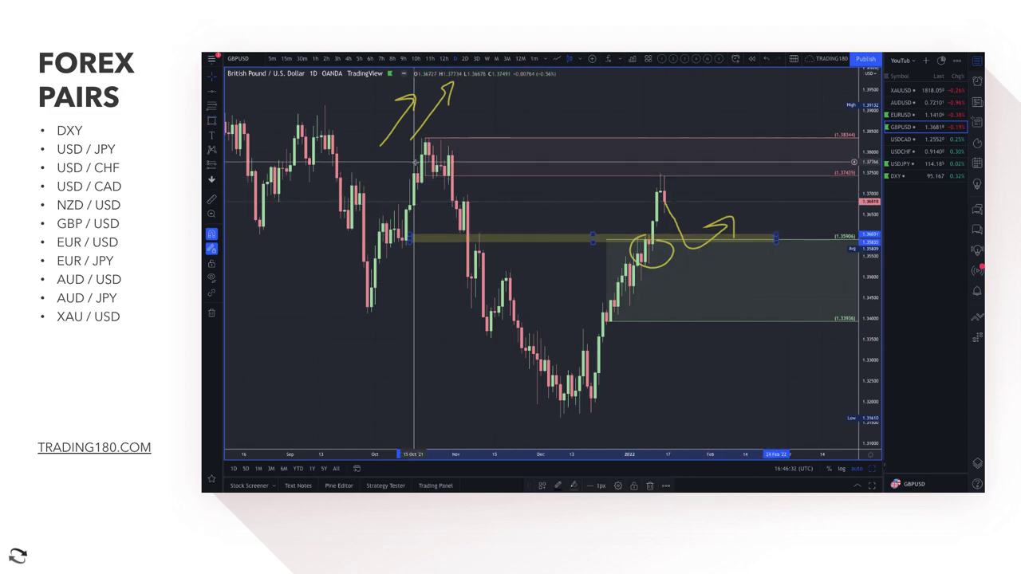
Brush a circle around the mid-January 2022 GBPUSD high where it meets the 1.37435 edge of the supply zone
left_click(221, 121)
left_click(255, 151)
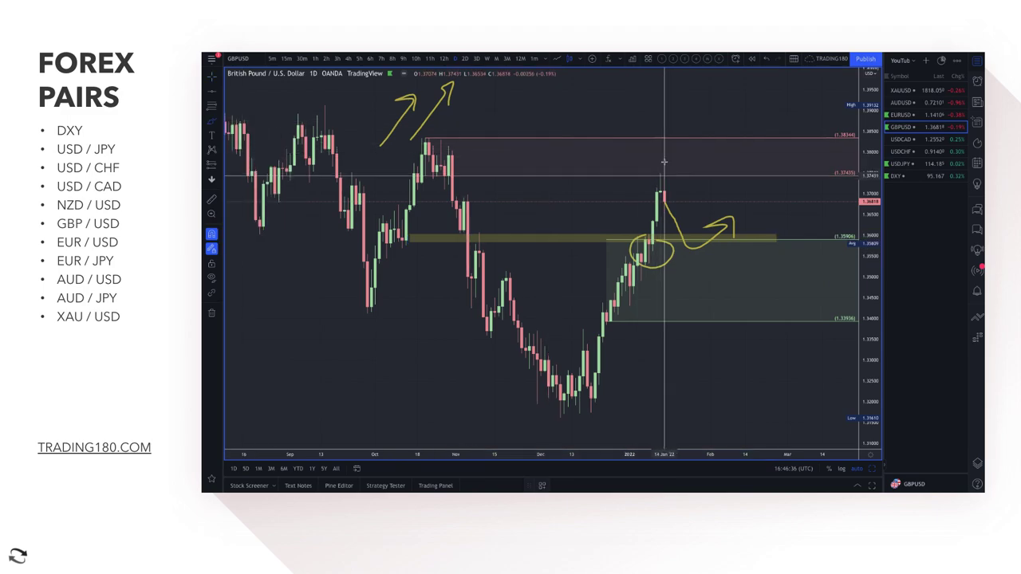
mouse_move(669, 159)
left_mouse_down()
mouse_move(653, 177)
mouse_move(676, 162)
left_mouse_up()
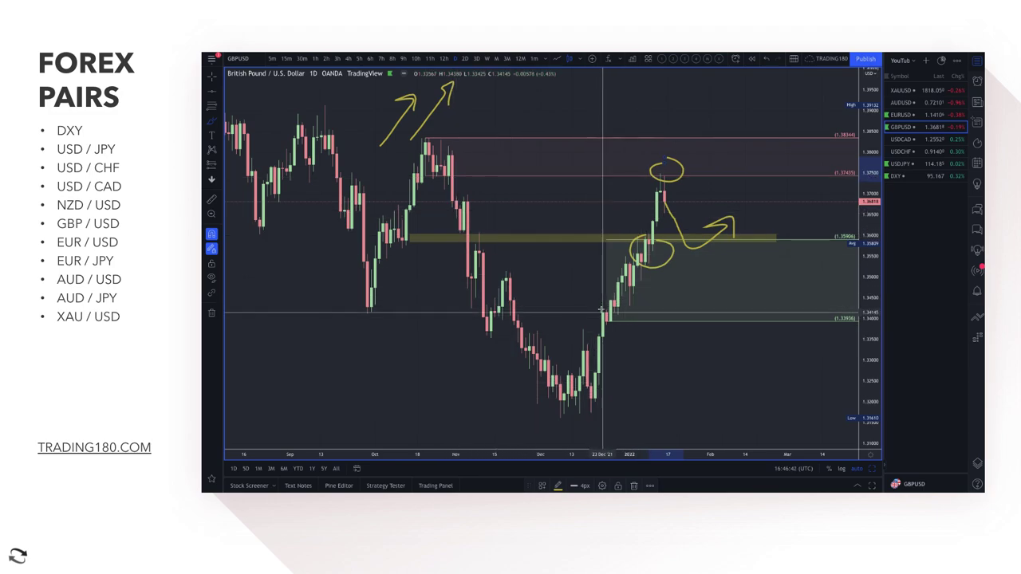
left_click_drag(591, 384, 656, 168)
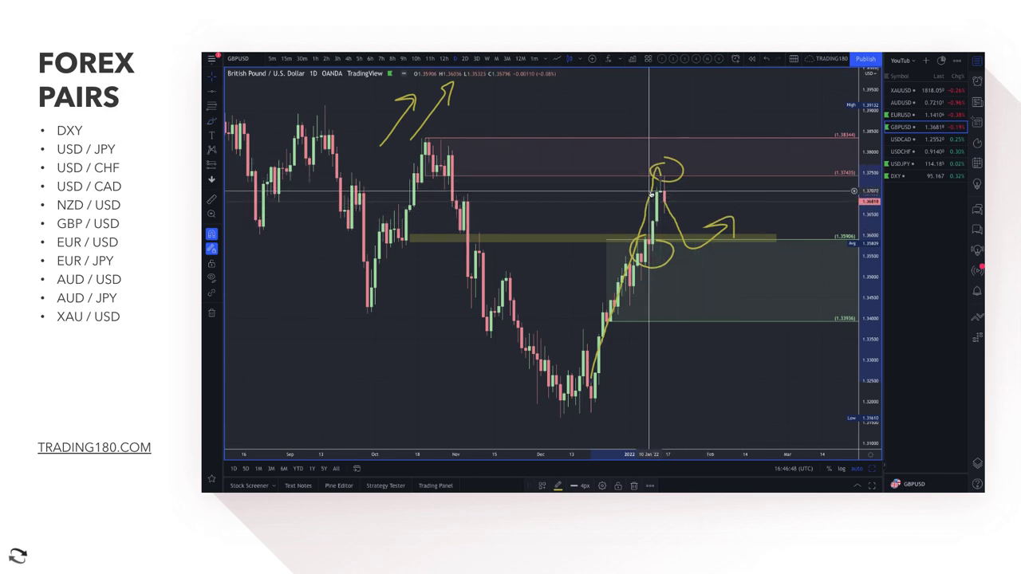
key("ctrl+z")
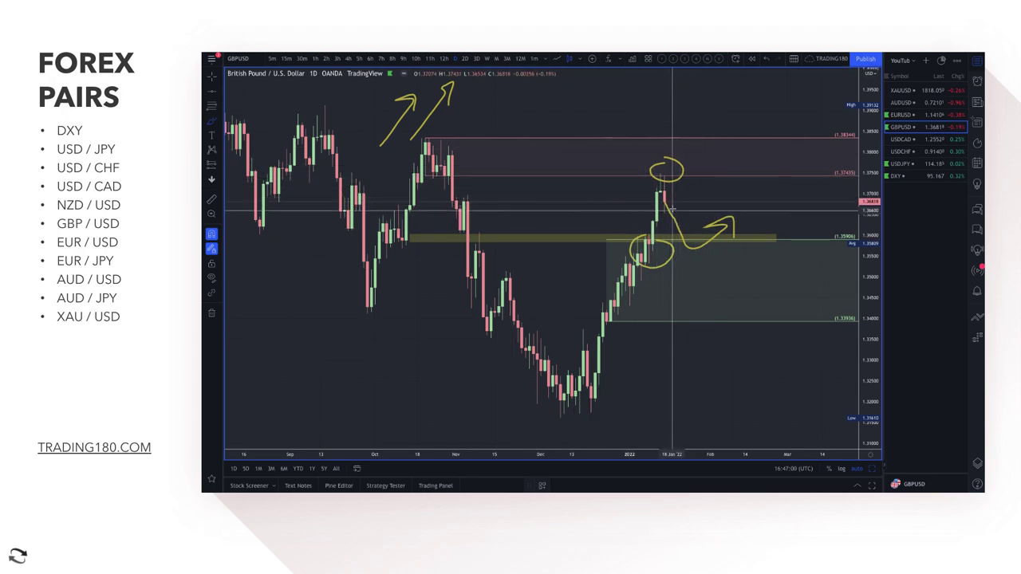
mouse_move(635, 400)
left_mouse_down()
mouse_move(676, 354)
mouse_move(700, 304)
mouse_move(718, 335)
mouse_move(732, 289)
mouse_move(767, 354)
mouse_move(770, 268)
mouse_move(788, 303)
mouse_move(811, 252)
left_mouse_up()
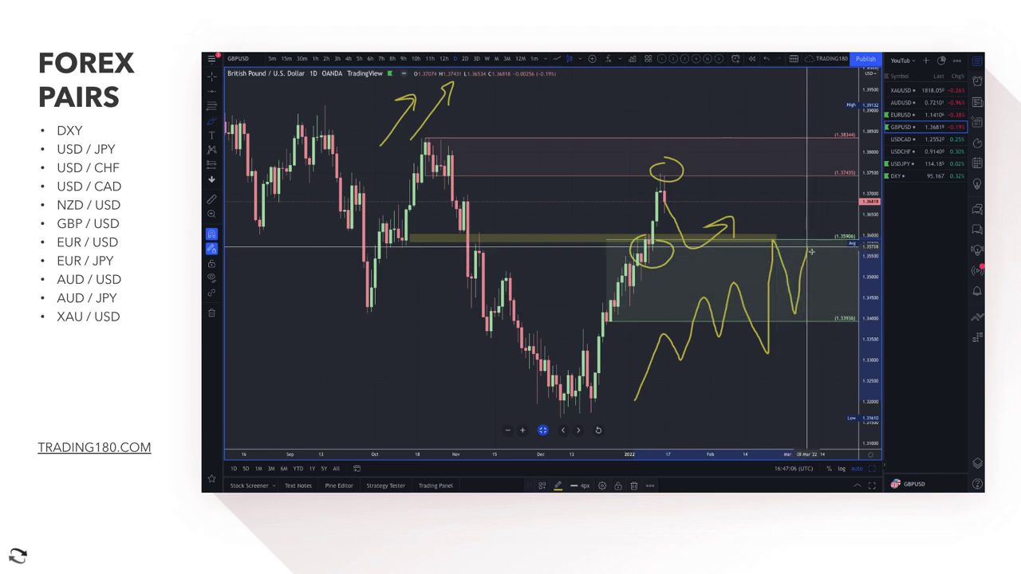
key("ctrl+z")
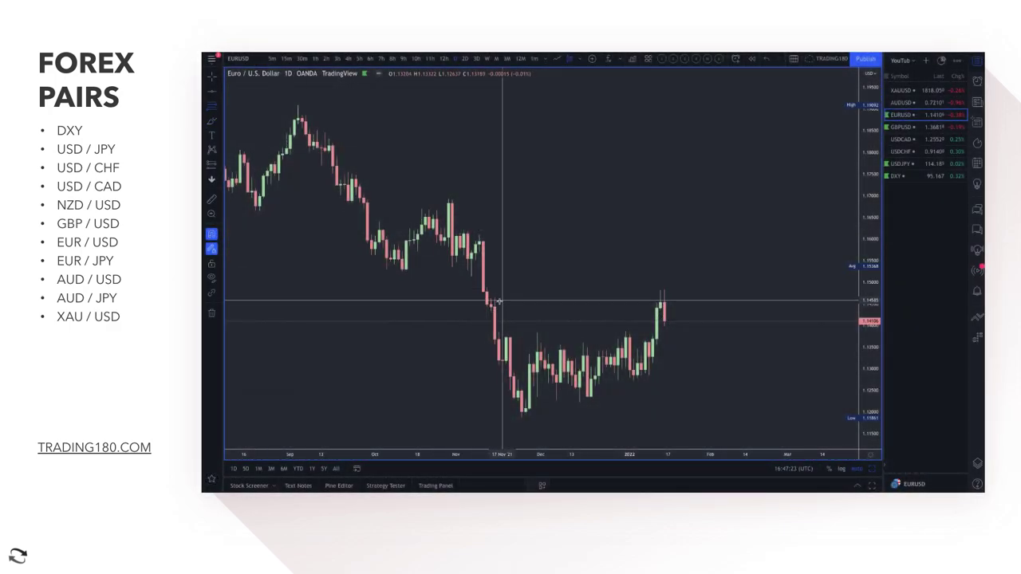
Mark a EURUSD zone from the 15 Nov '21 candle between 1.14433 and 1.14640 and apply the "1. SUPPLY" template
left_click_drag(495, 301, 494, 298)
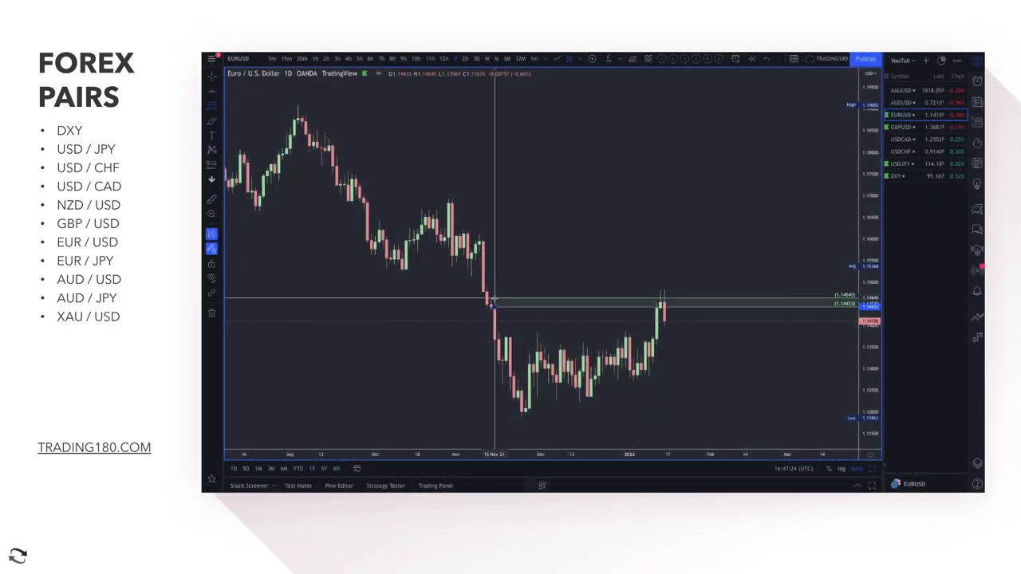
left_click(542, 485)
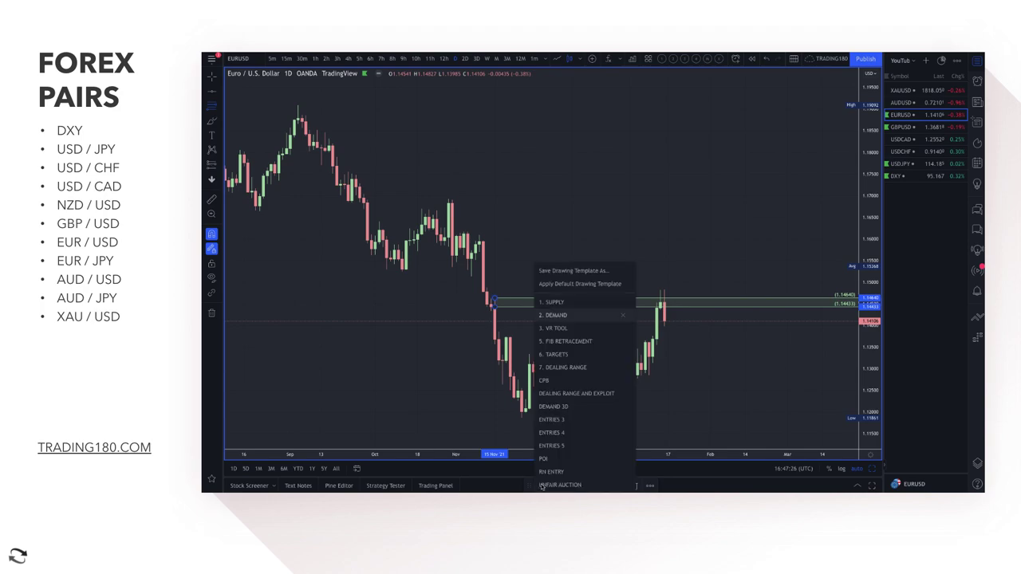
left_click(565, 315)
Mark a second EURUSD supply zone from the early November 2021 highs, between 1.15872 and 1.16165
scroll(619, 323, "up", 3)
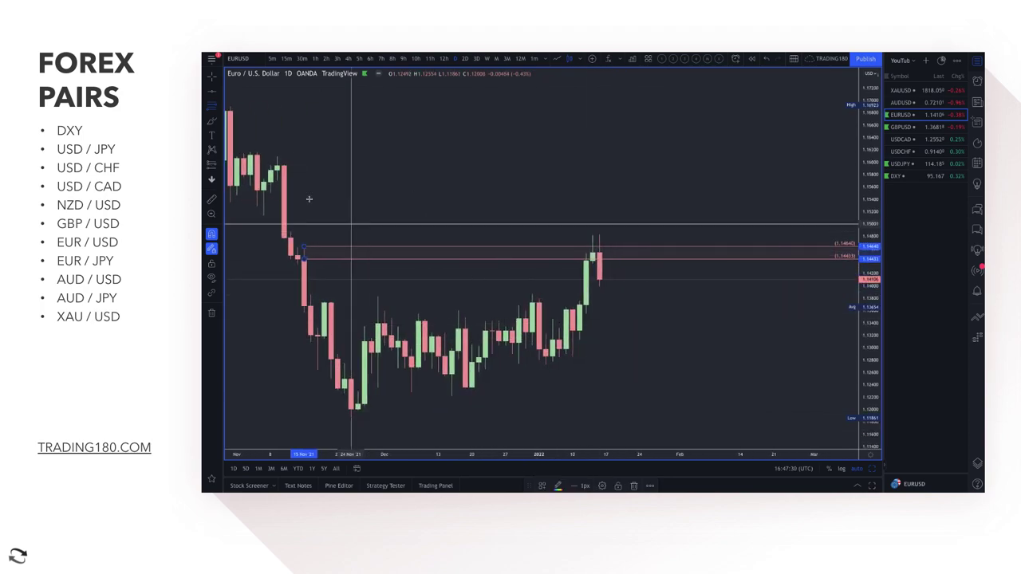
left_click(277, 167)
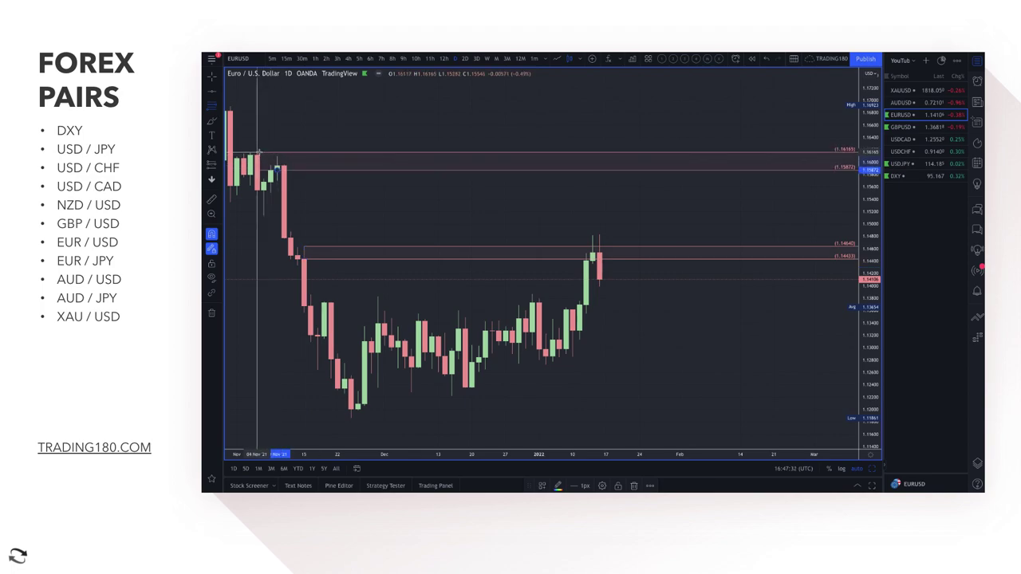
left_click(258, 150)
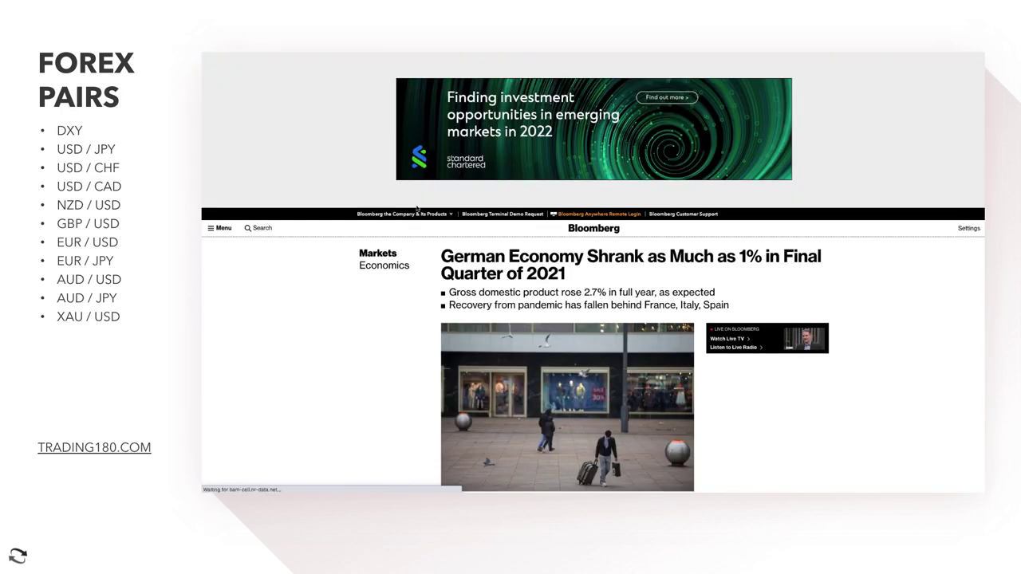
Read the headline and key points of Bloomberg's article on the German economy shrinking in the final quarter of 2021
scroll(519, 209, "down", 2)
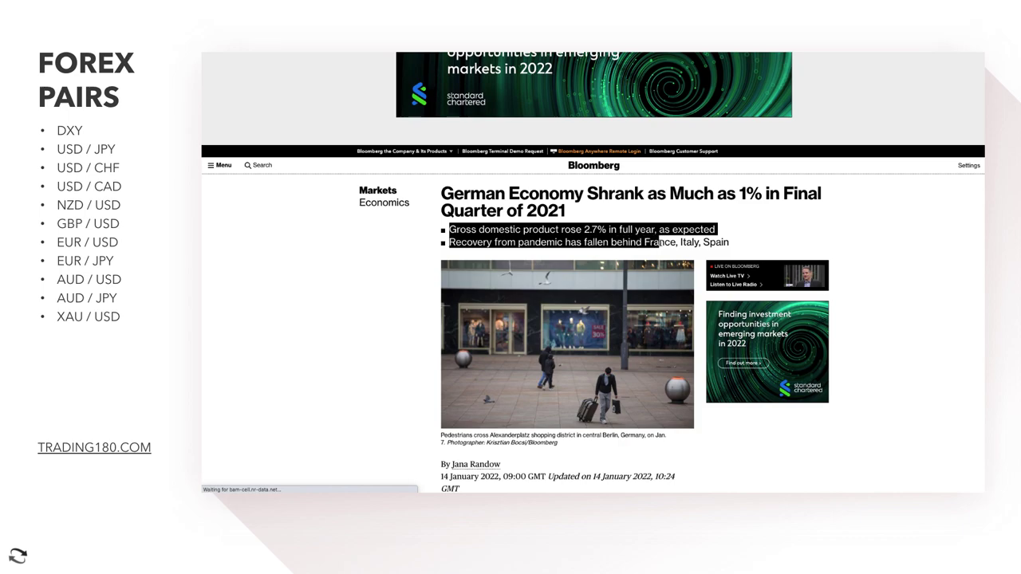
scroll(653, 302, "down", 2)
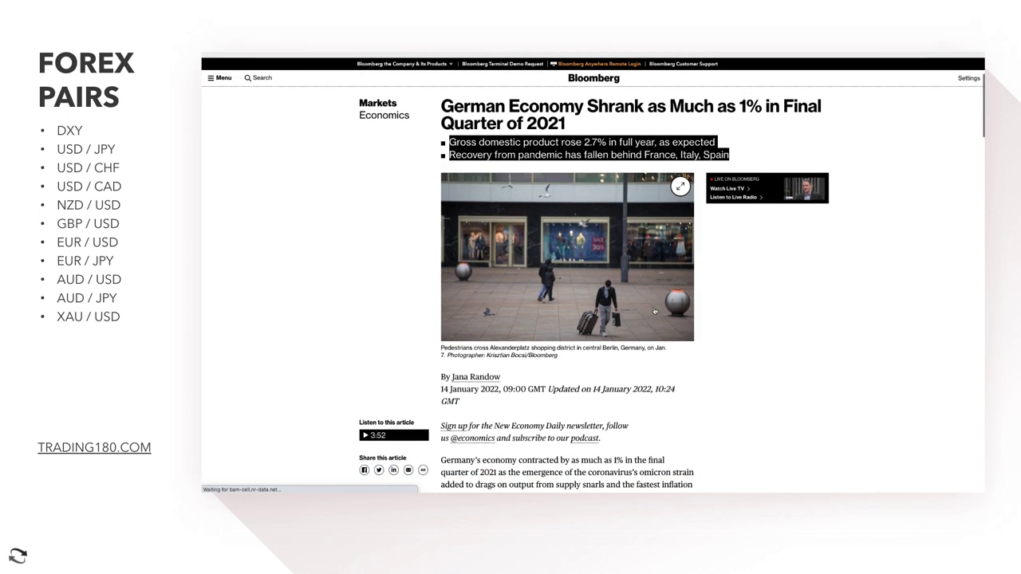
scroll(541, 287, "up", 3)
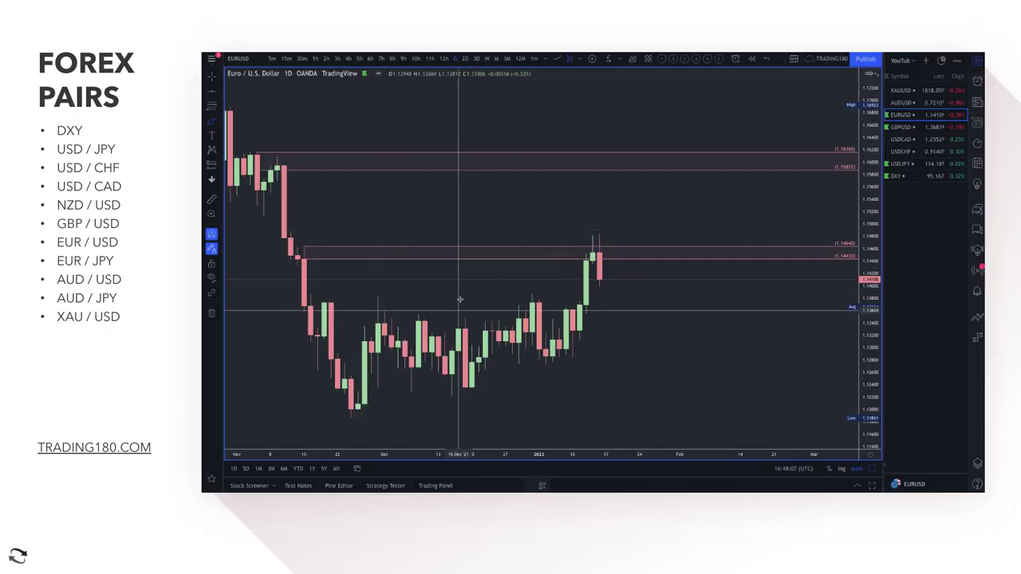
Brush a circle around the January 2022 EURUSD high at the 1.14433–1.14640 supply zone, with a curved downward arrow beside it
scroll(459, 298, "down", 3)
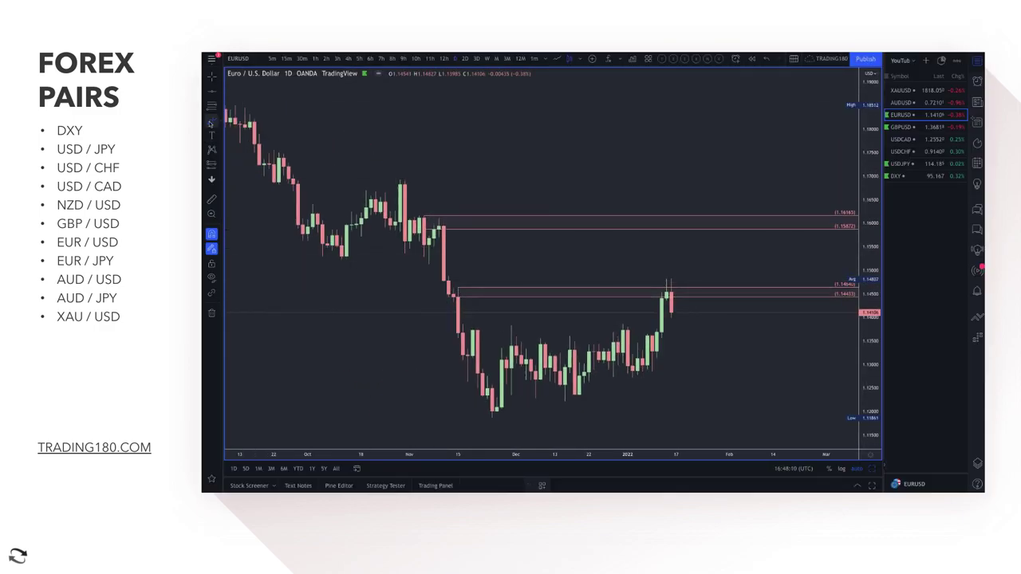
left_click(209, 122)
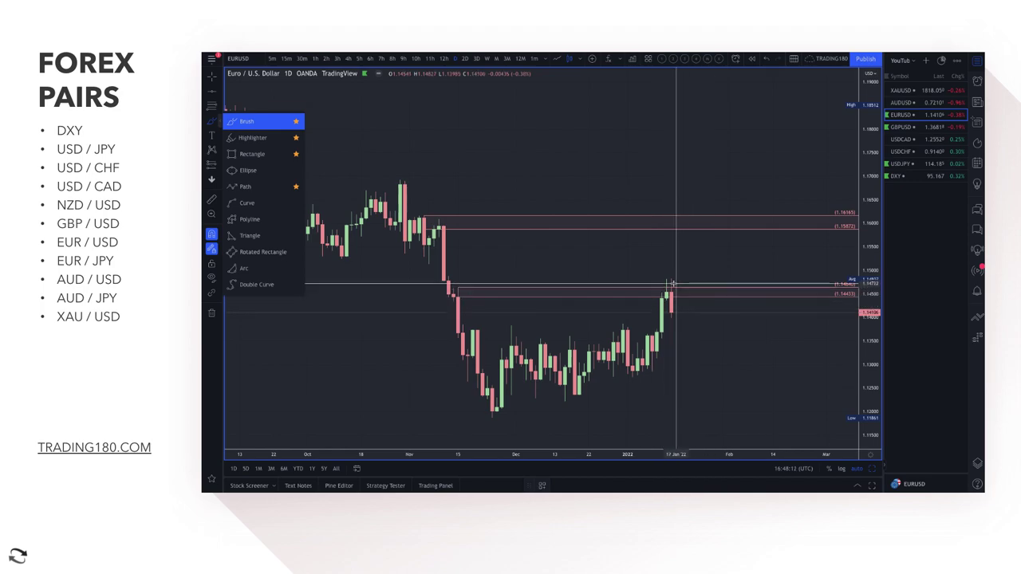
mouse_move(672, 283)
left_mouse_down()
mouse_move(664, 290)
mouse_move(675, 279)
mouse_move(670, 292)
mouse_move(684, 304)
mouse_move(675, 316)
left_mouse_up()
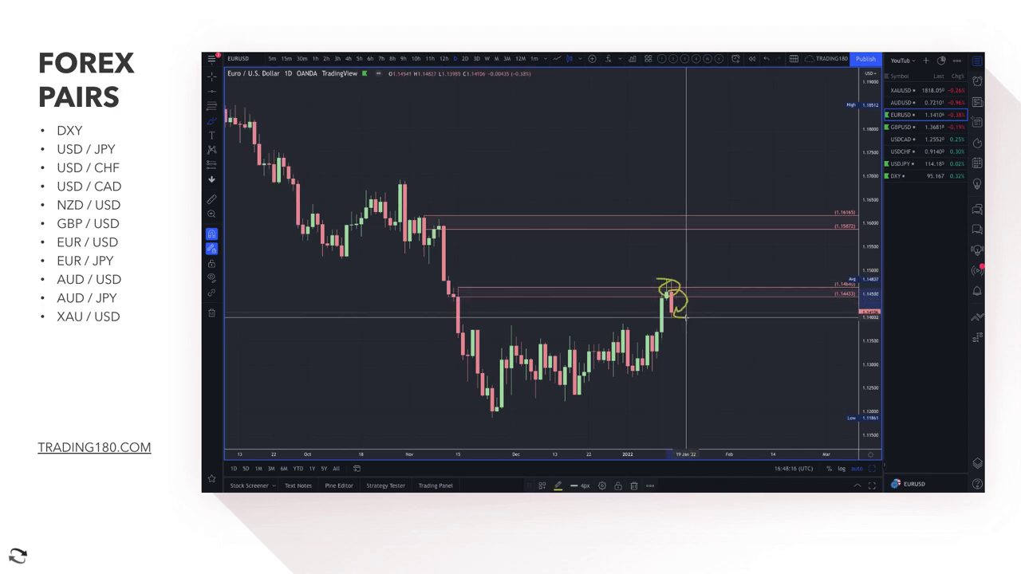
Brush a circle with a downward arrow below the 1.15872–1.16165 supply zone and a falling zigzag path ahead of the latest EURUSD candle
scroll(671, 342, "up", 2)
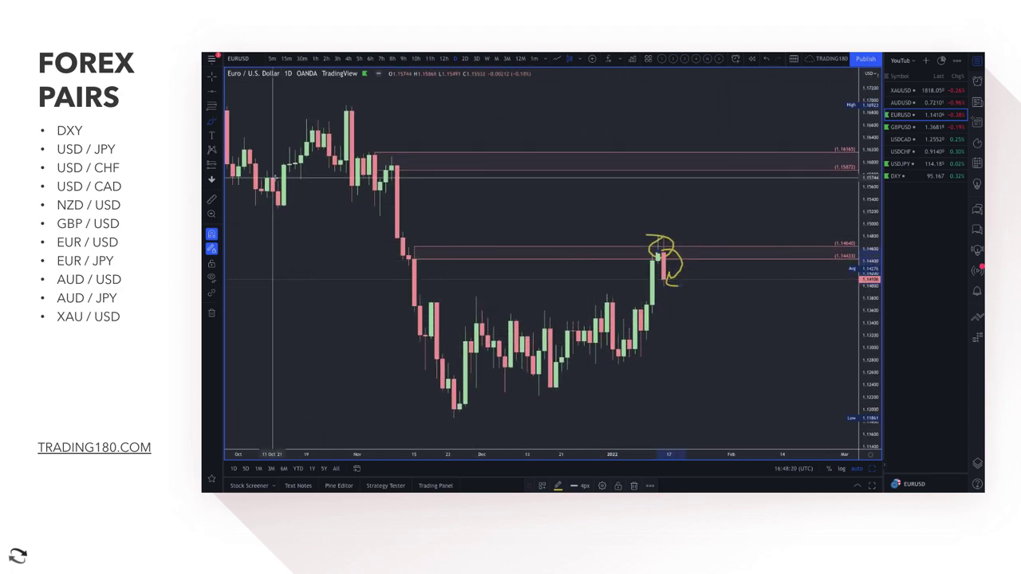
left_click(221, 124)
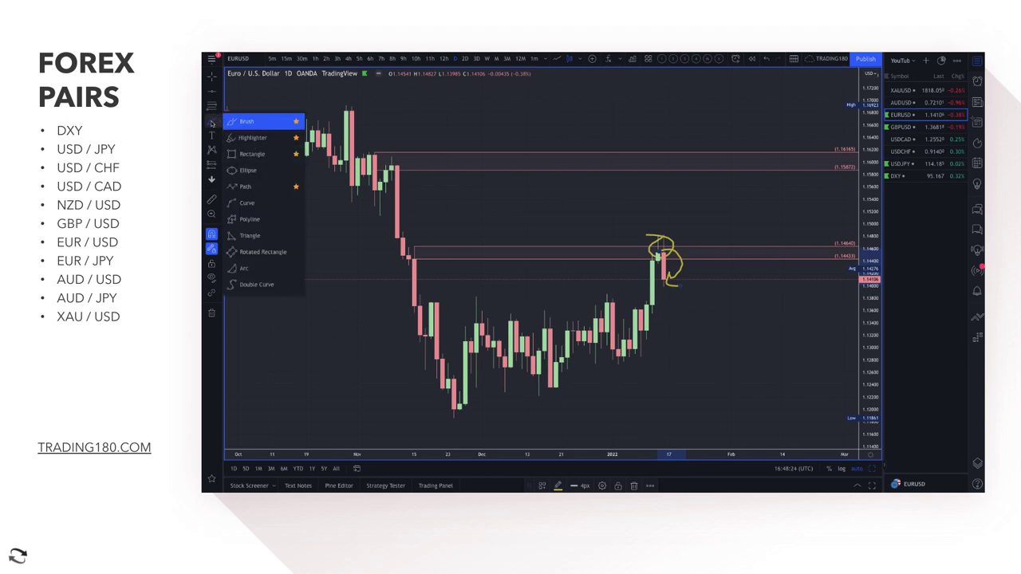
left_click(247, 121)
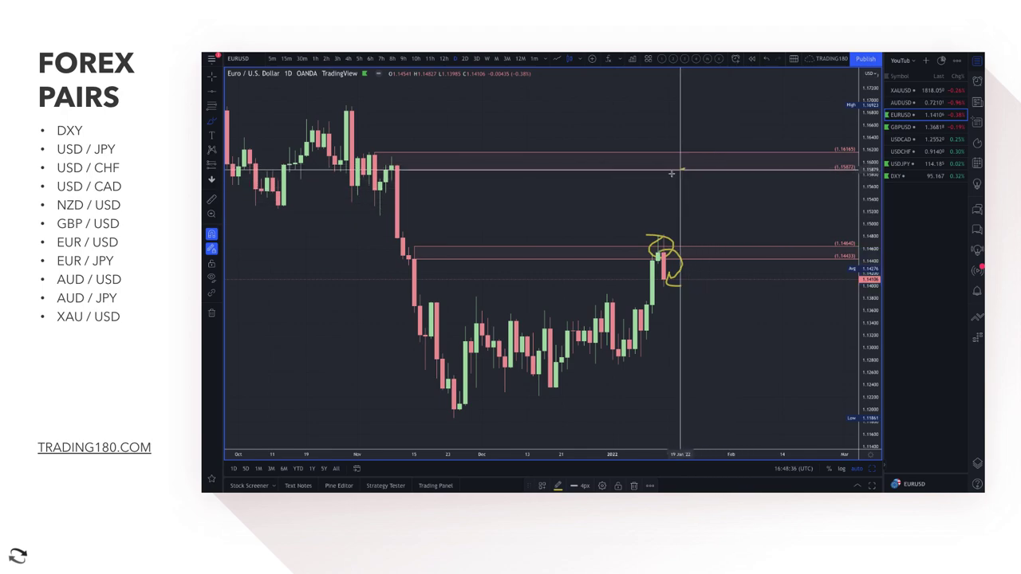
left_click_drag(671, 174, 675, 171)
mouse_move(692, 212)
left_mouse_down()
mouse_move(718, 228)
mouse_move(731, 204)
left_mouse_up()
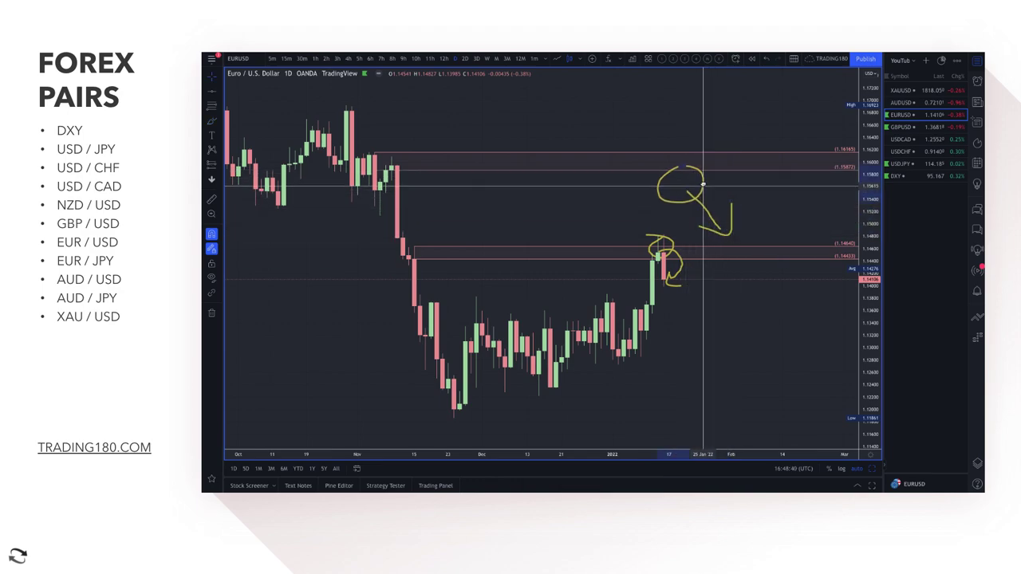
left_click(211, 124)
left_click_drag(690, 287, 768, 375)
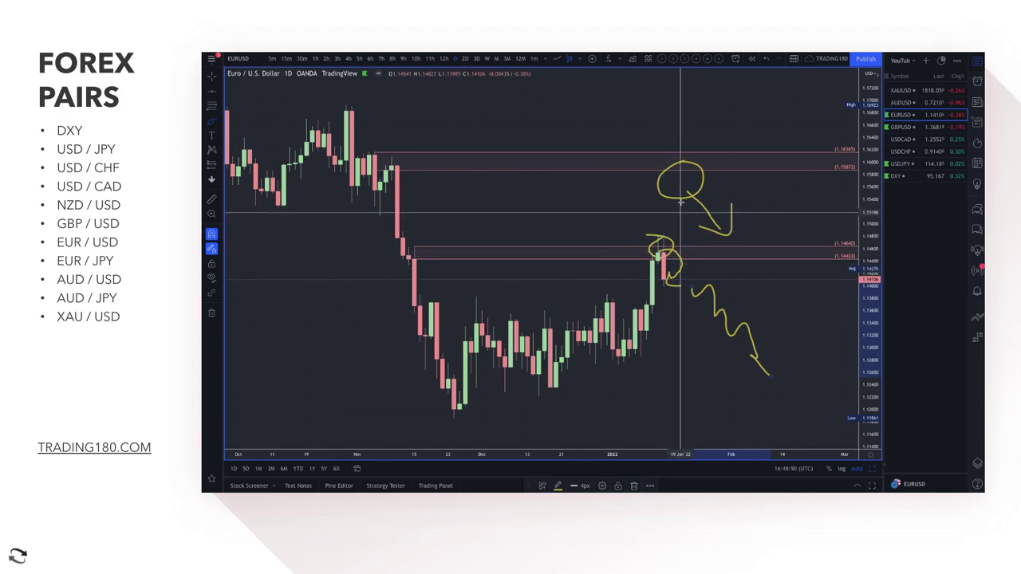
Trace the EURUSD price swings from June 2021 to January 2022 with the Brush and sketch a further falling path ending in an arrow
scroll(719, 279, "down", 3)
scroll(718, 278, "down", 3)
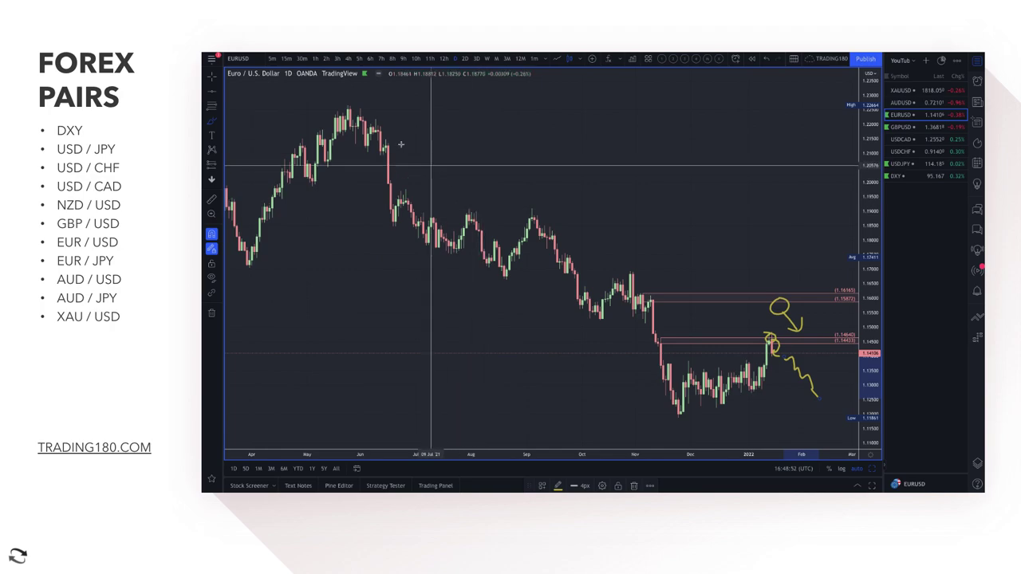
mouse_move(407, 209)
left_mouse_down()
mouse_move(502, 258)
mouse_move(531, 219)
mouse_move(597, 333)
mouse_move(620, 280)
mouse_move(674, 402)
mouse_move(704, 394)
mouse_move(758, 345)
left_mouse_up()
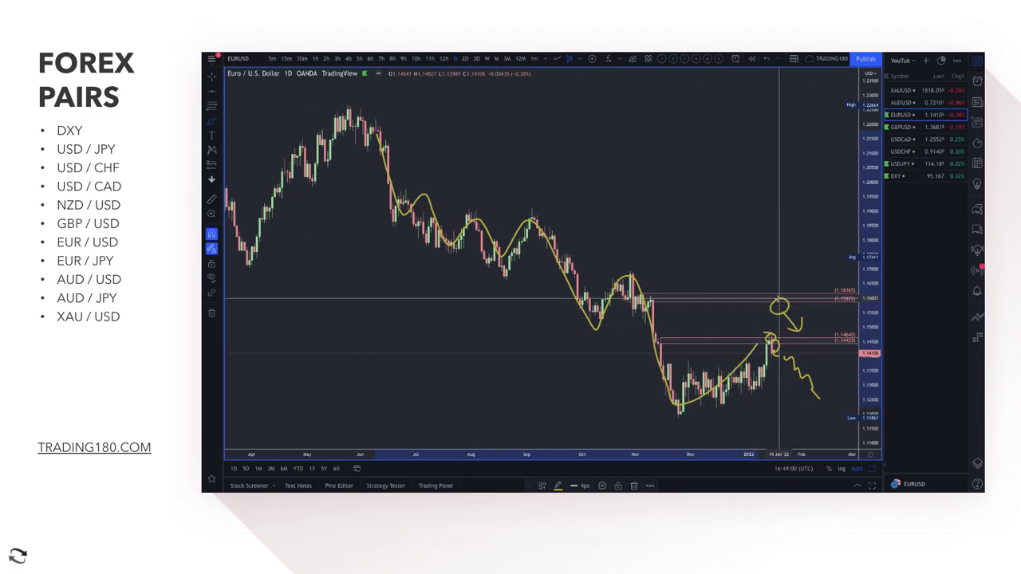
mouse_move(802, 337)
left_mouse_down()
mouse_move(848, 411)
mouse_move(854, 385)
left_mouse_up()
Mark a EURUSD zone from the 10 Jan '22 candle between 1.12850 and 1.13616 and apply the "2. DEMAND" template
scroll(797, 387, "up", 5)
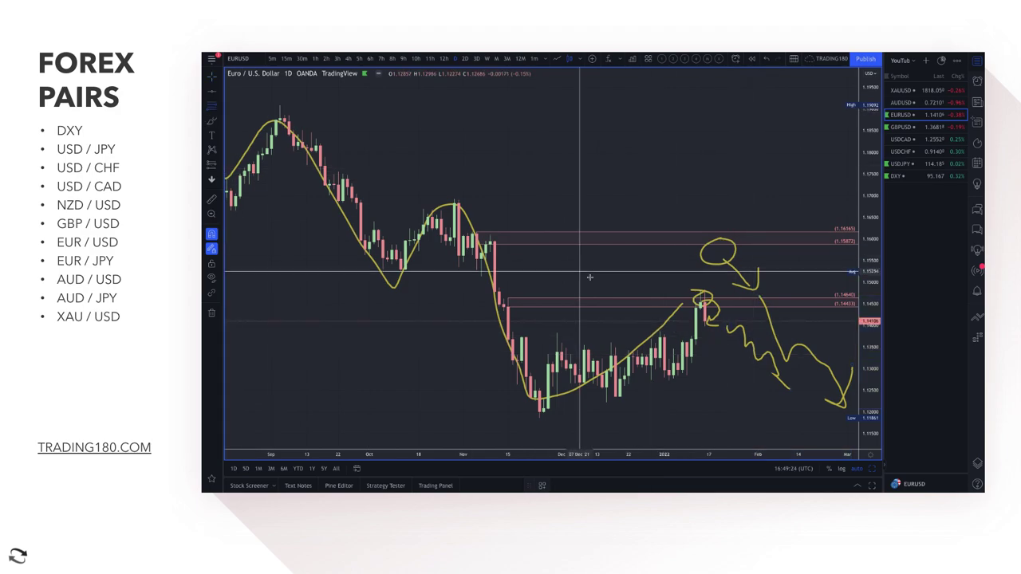
left_click(686, 375)
left_click(541, 487)
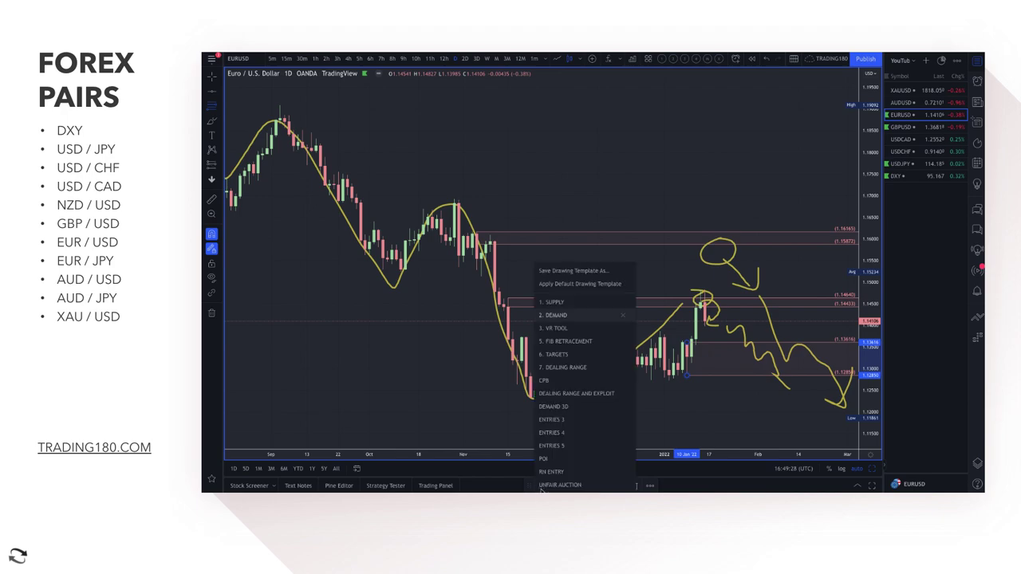
left_click(564, 317)
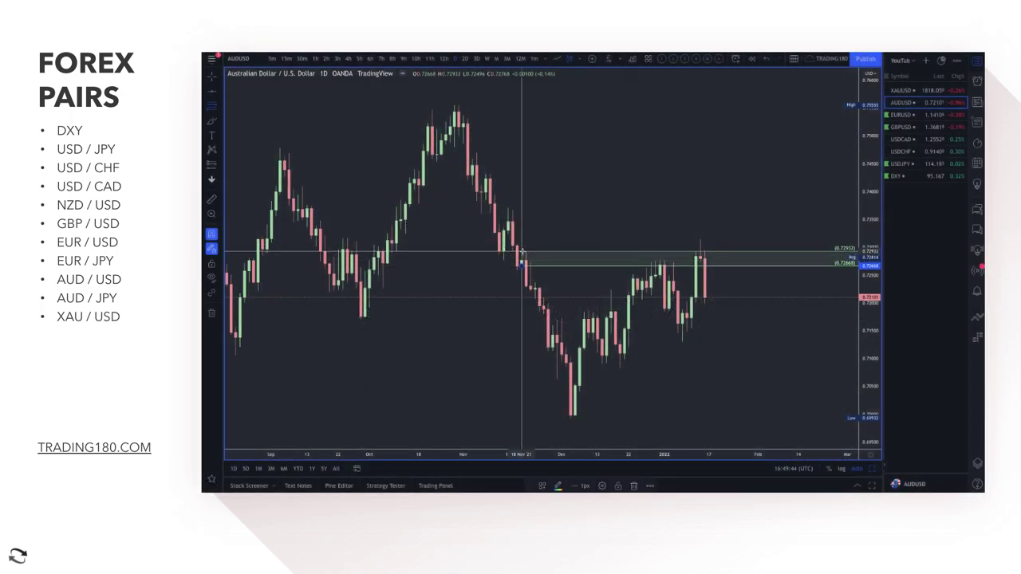
Apply the "1. SUPPLY" template to the AUDUSD zone between 0.72668 and 0.72932 drawn from 18 Nov '21
left_click(542, 486)
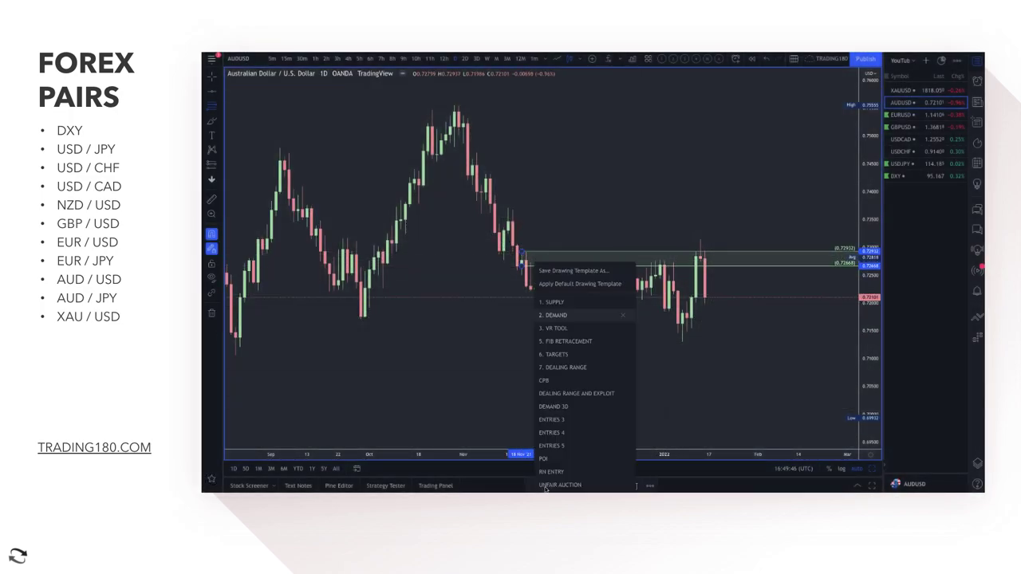
left_click(563, 304)
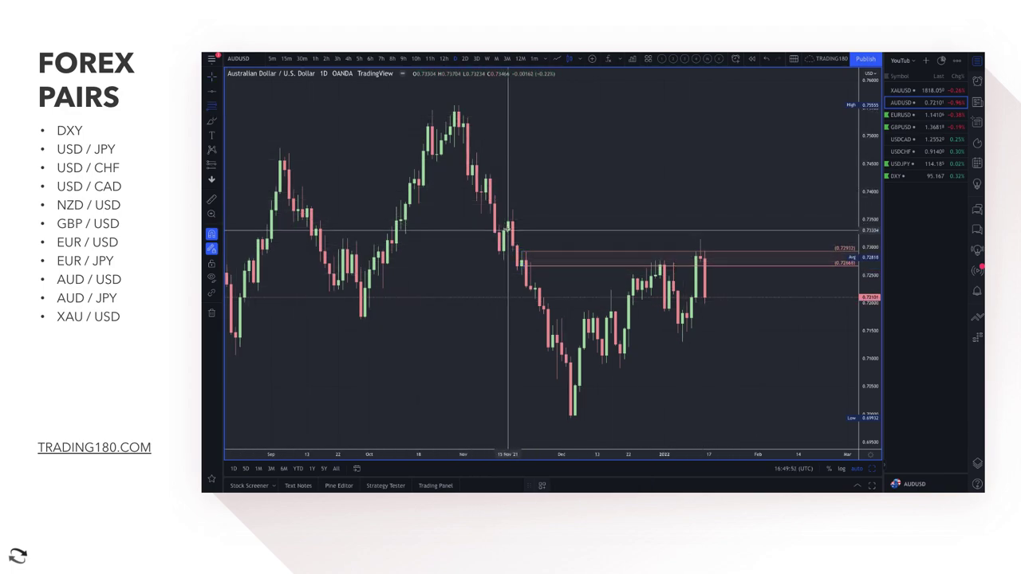
Mark an AUDUSD supply zone between 0.73304 and 0.73704 from 15 Nov '21, and brush circles with falling strokes at the two recent peaks
mouse_move(507, 213)
left_mouse_down()
mouse_move(525, 209)
mouse_move(398, 201)
mouse_move(528, 206)
mouse_move(515, 208)
left_mouse_up()
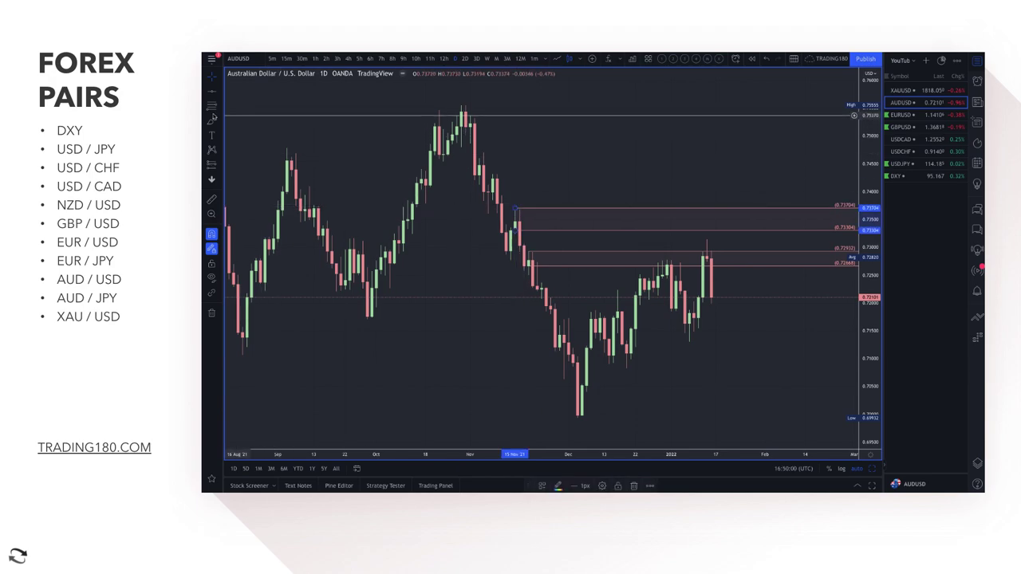
left_click(210, 121)
scroll(590, 261, "up", 3)
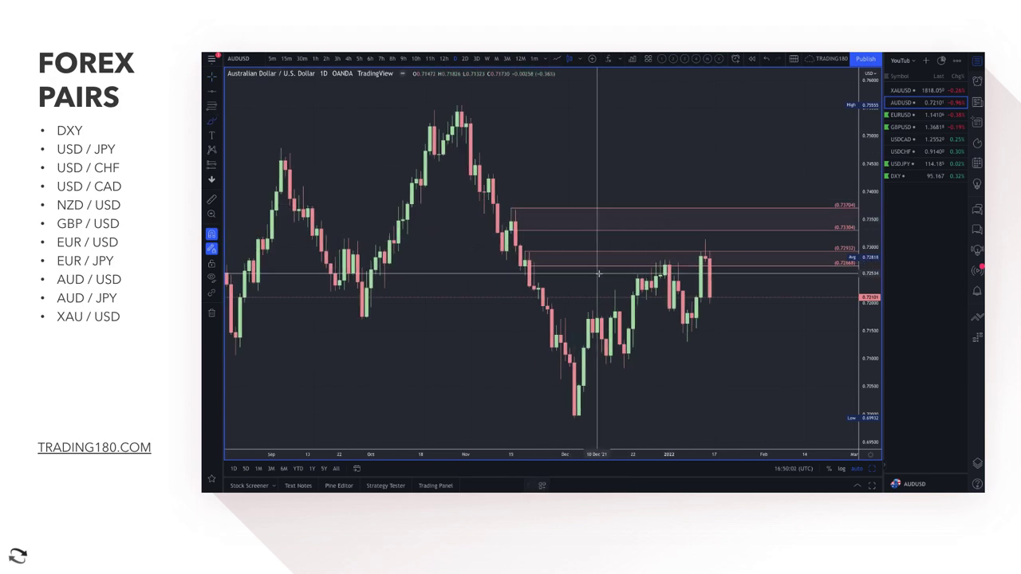
scroll(590, 260, "up", 1)
scroll(519, 259, "down", 3)
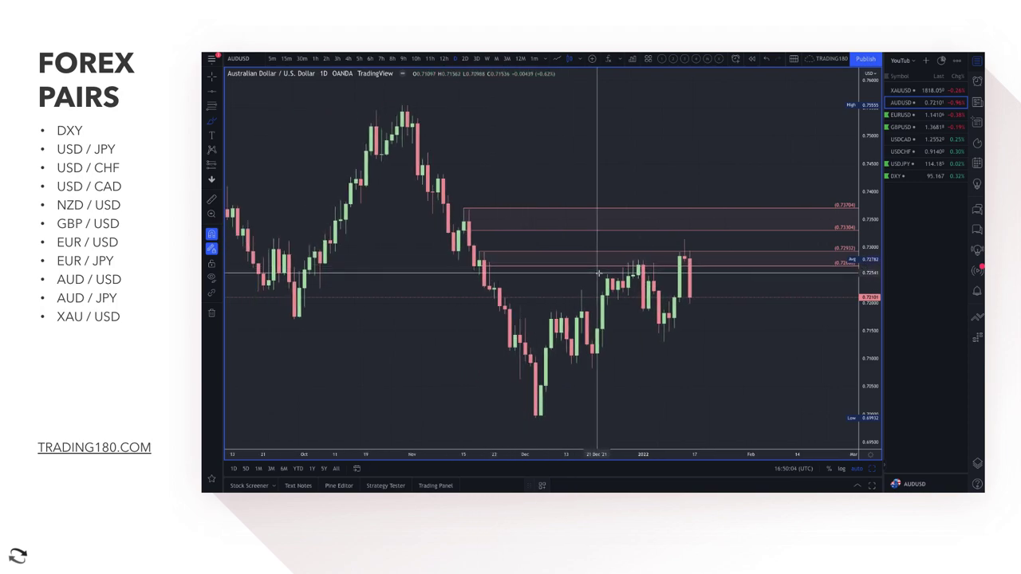
mouse_move(643, 257)
left_mouse_down()
mouse_move(638, 271)
mouse_move(662, 319)
left_mouse_up()
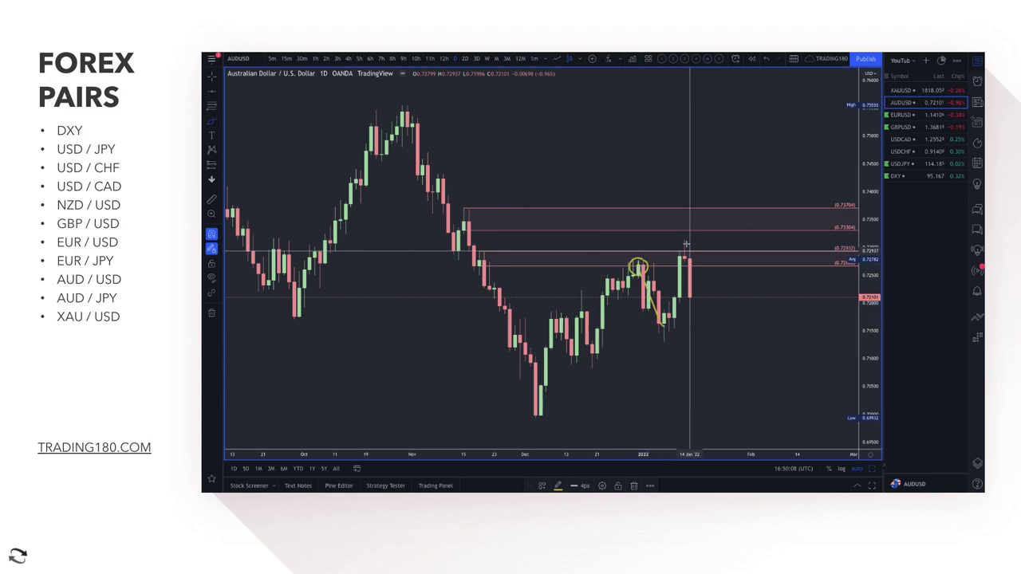
mouse_move(686, 252)
left_mouse_down()
mouse_move(689, 296)
mouse_move(706, 303)
left_mouse_up()
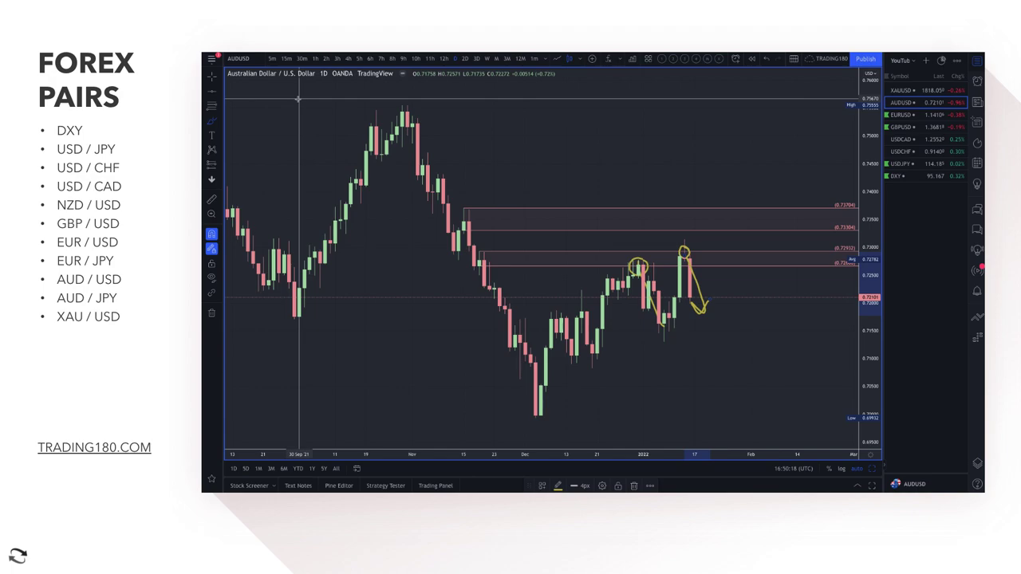
Mark an AUDUSD zone between 0.71301 and 0.71817 around 7 Jan '22 and apply the "2. DEMAND" template
left_click(665, 311)
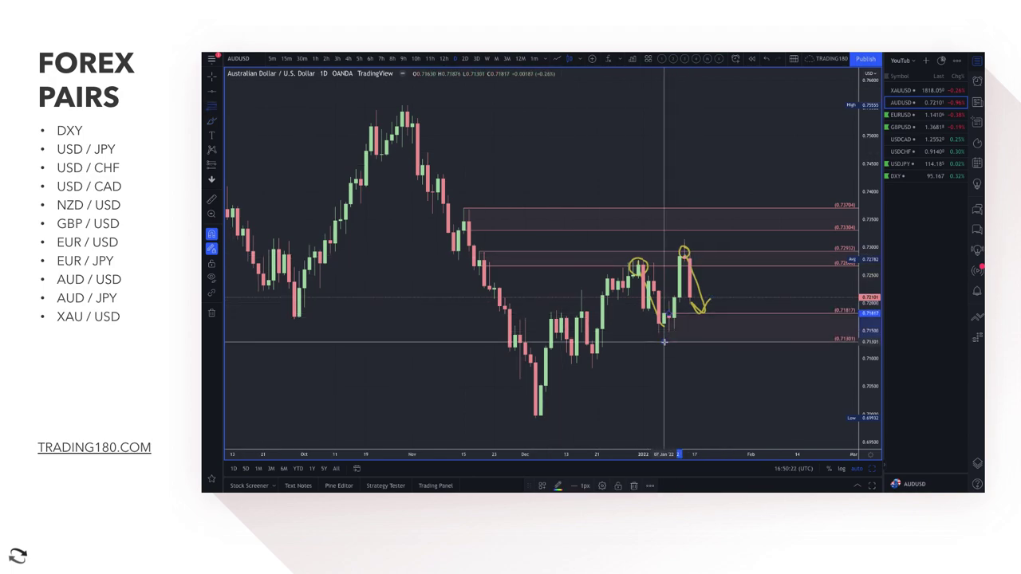
left_click(664, 341)
left_click(539, 486)
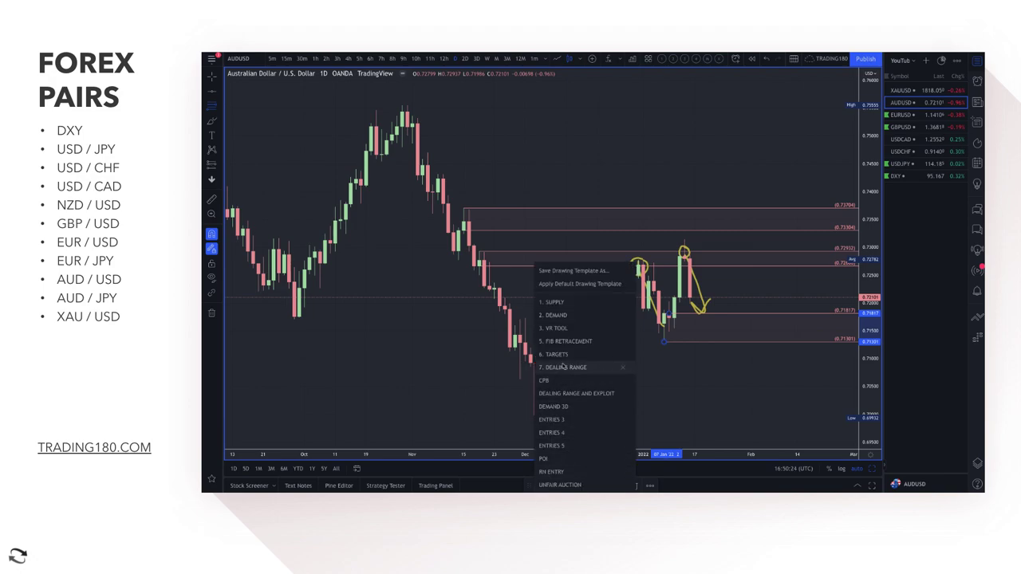
left_click(565, 317)
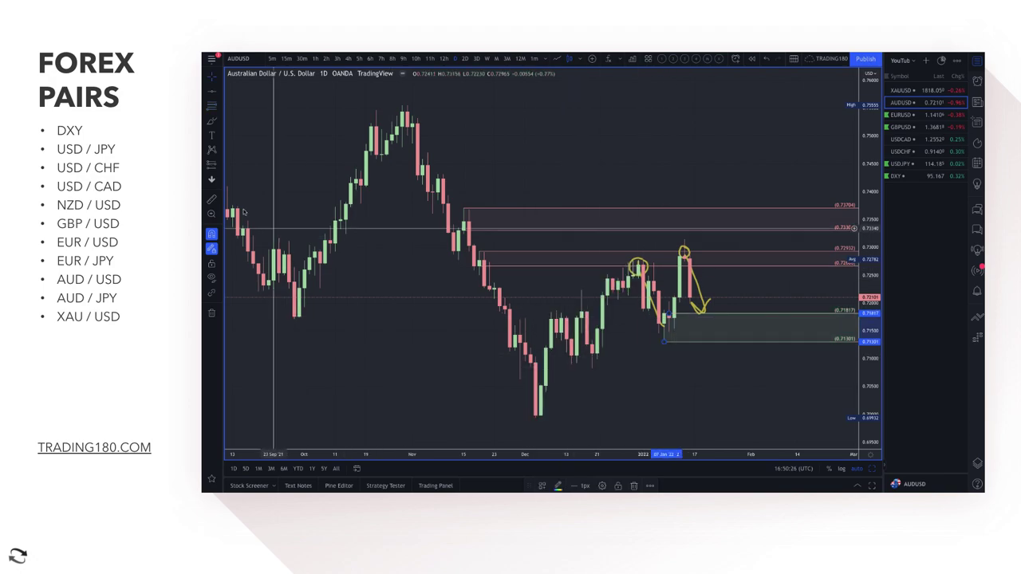
Brush the AUDUSD fall from 28 Oct to 3 Dec '21 and overlay a 0.75555–0.69932 Fib Retracement with the "5. FIB RETRACEMENT" template
left_click(633, 228)
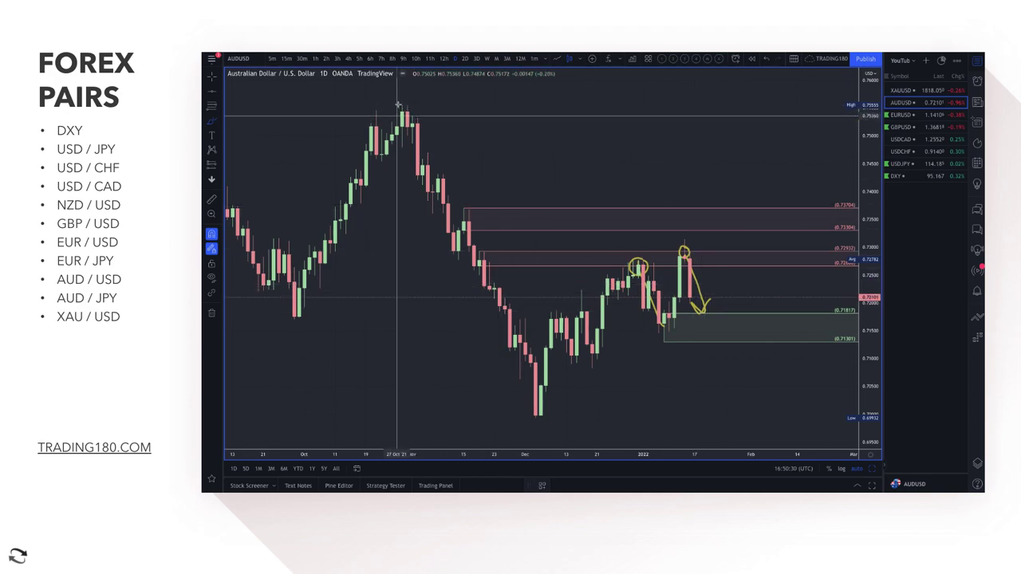
mouse_move(398, 105)
left_mouse_down()
mouse_move(527, 363)
mouse_move(542, 416)
left_mouse_up()
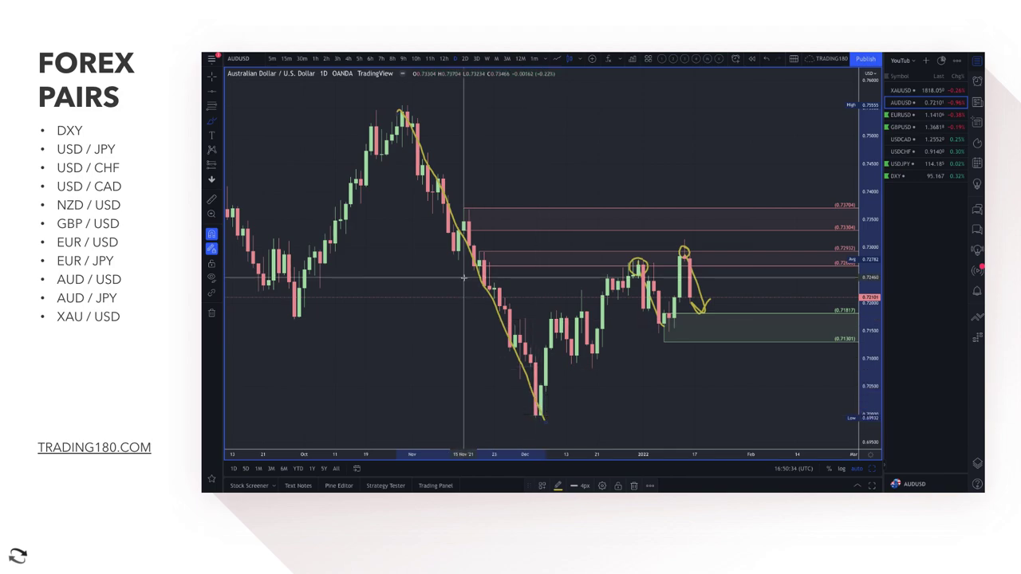
left_click(211, 106)
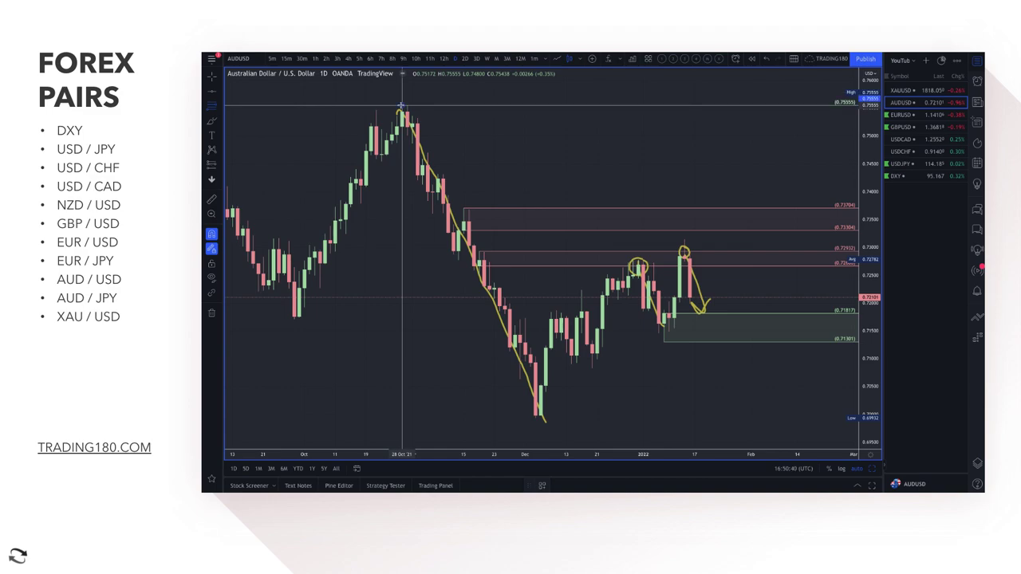
mouse_move(402, 105)
left_mouse_down()
mouse_move(519, 319)
mouse_move(537, 420)
left_mouse_up()
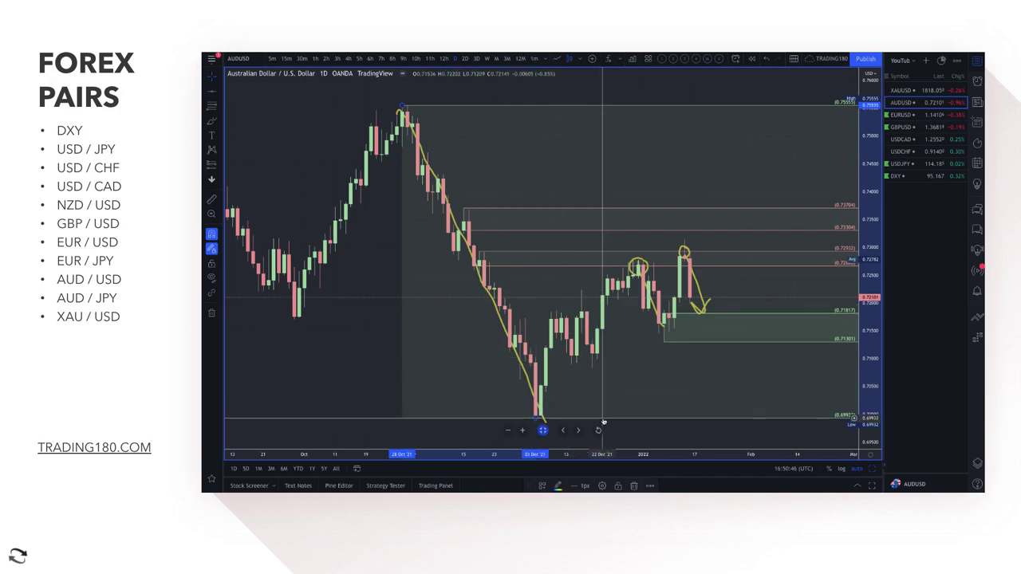
left_click(543, 486)
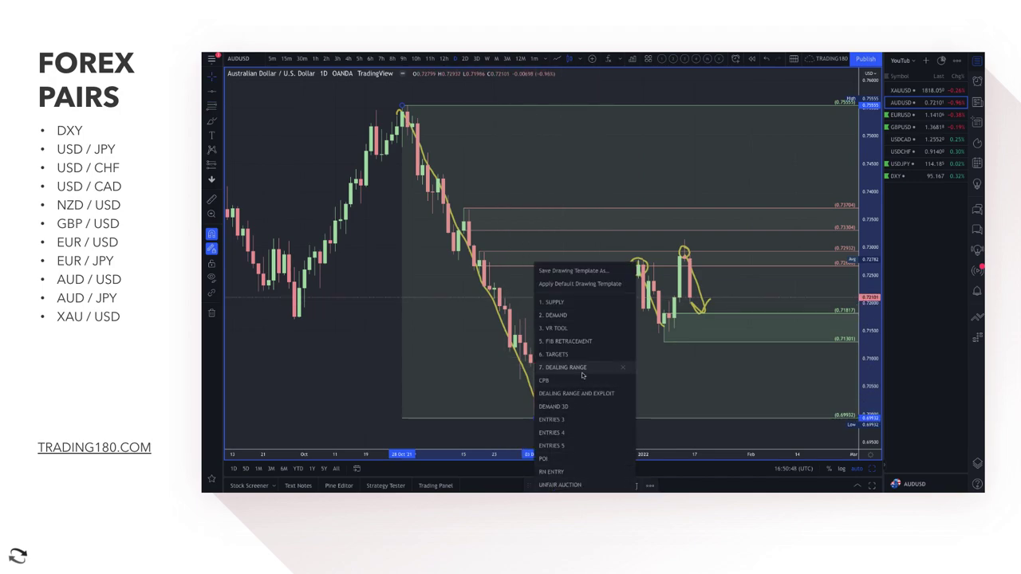
left_click(579, 340)
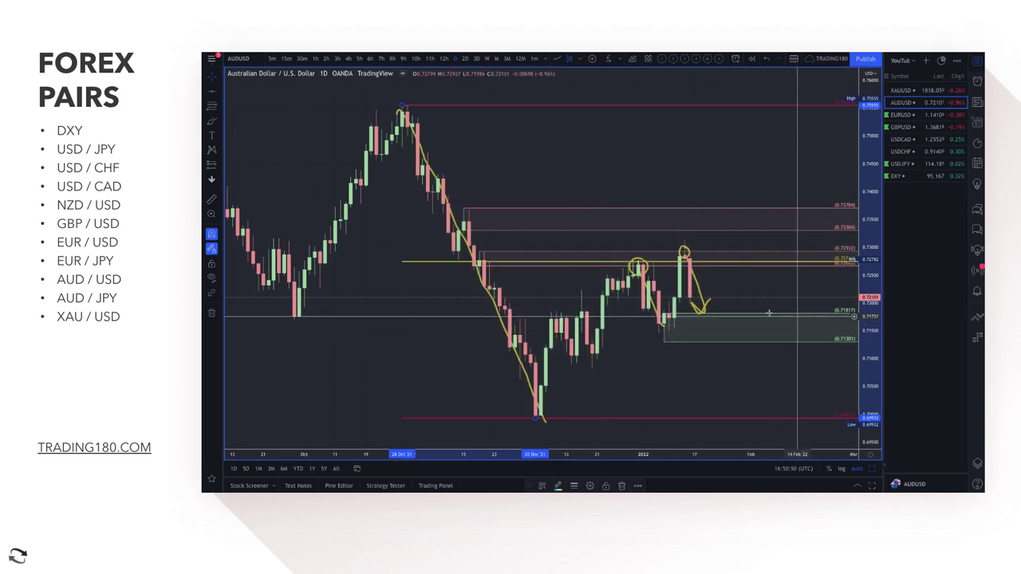
right_click(801, 270)
key("Escape")
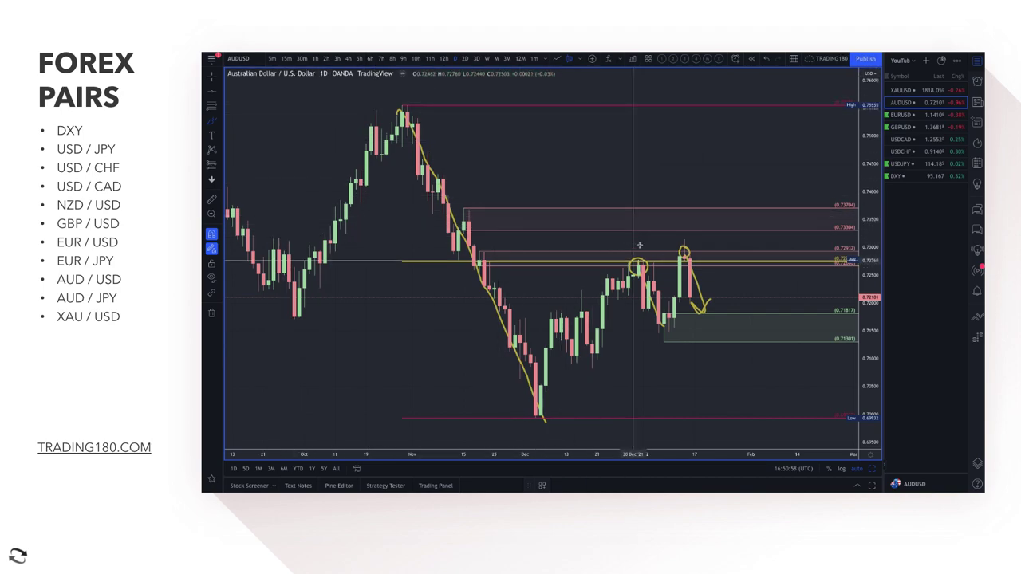
Brush a short stroke at the circled late-December AUDUSD peak and a falling path from above the January peak
mouse_move(638, 250)
left_mouse_down()
mouse_move(625, 263)
mouse_move(638, 261)
left_mouse_up()
mouse_move(693, 234)
left_mouse_down()
mouse_move(706, 242)
mouse_move(700, 289)
mouse_move(725, 315)
mouse_move(754, 307)
mouse_move(787, 372)
mouse_move(791, 342)
left_mouse_up()
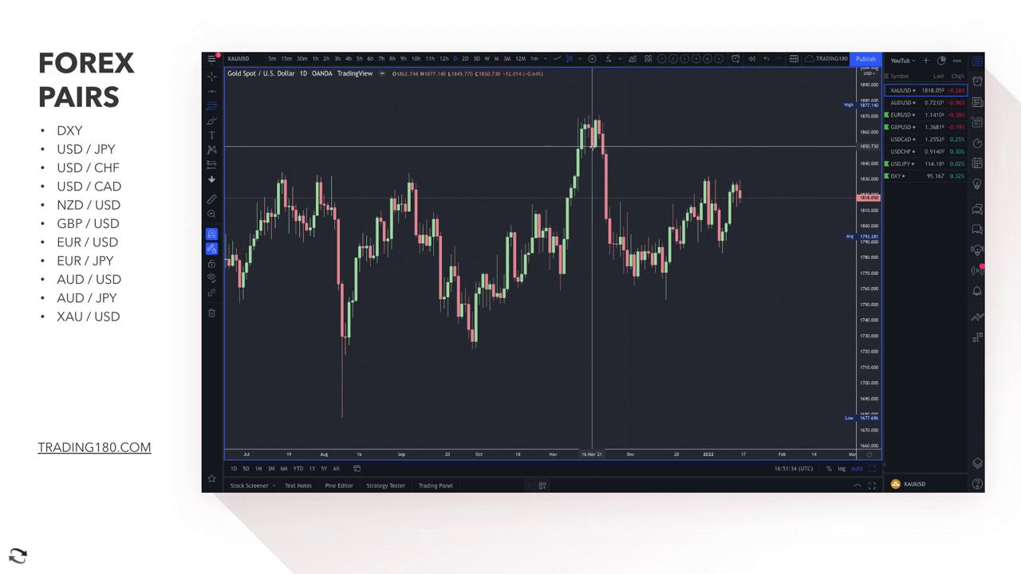
Mark an XAUUSD zone from 16 Nov '21 between 1850.730 and 1877.140 and apply the "1. SUPPLY" template
left_click(593, 106)
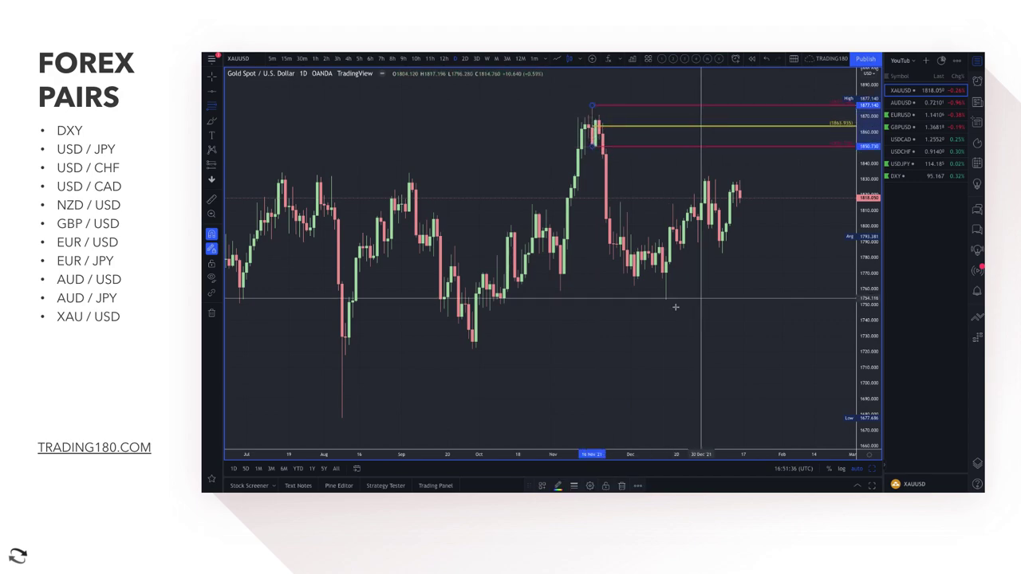
left_click(542, 485)
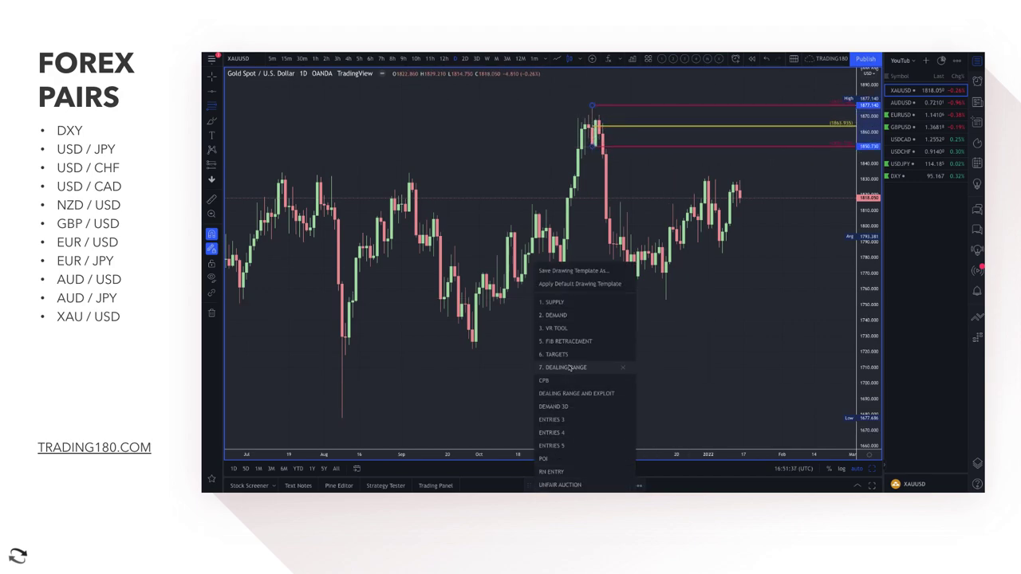
left_click(569, 303)
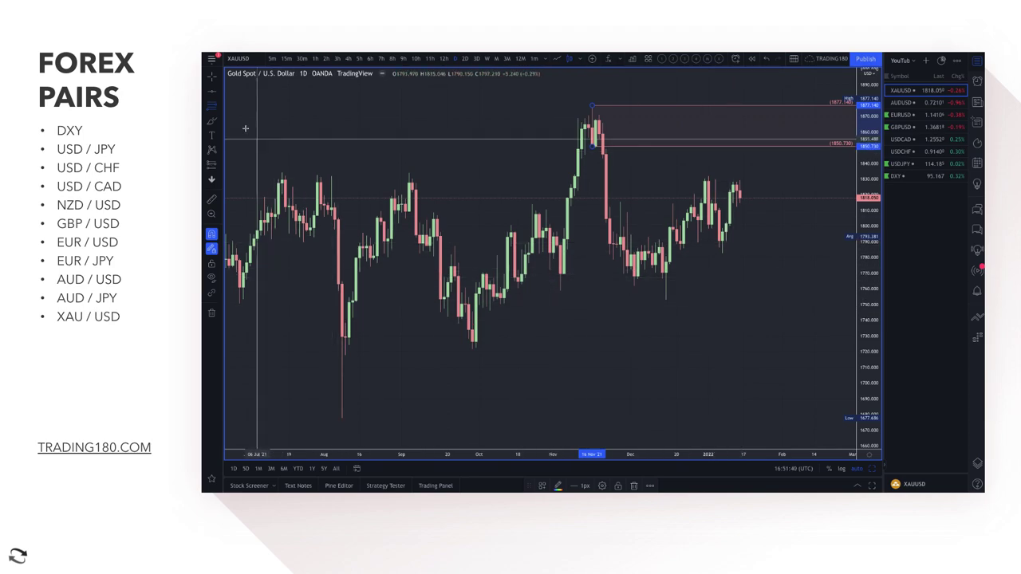
Mark an XAUUSD zone between 1750.245 and 1786.705 spanning 11 Oct to 14 Dec '21 and apply the "2. DEMAND" template
left_click(212, 106)
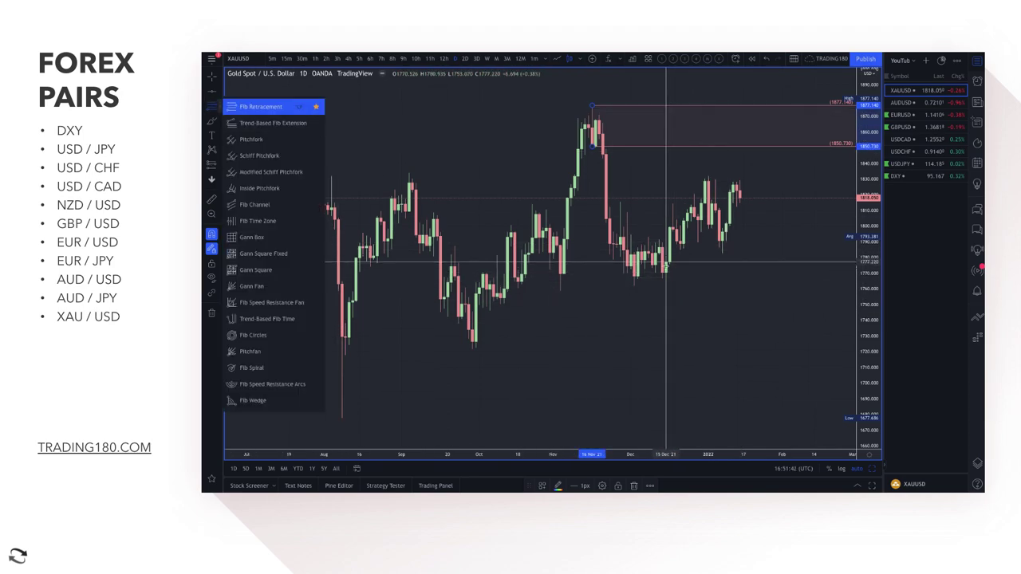
left_click(664, 248)
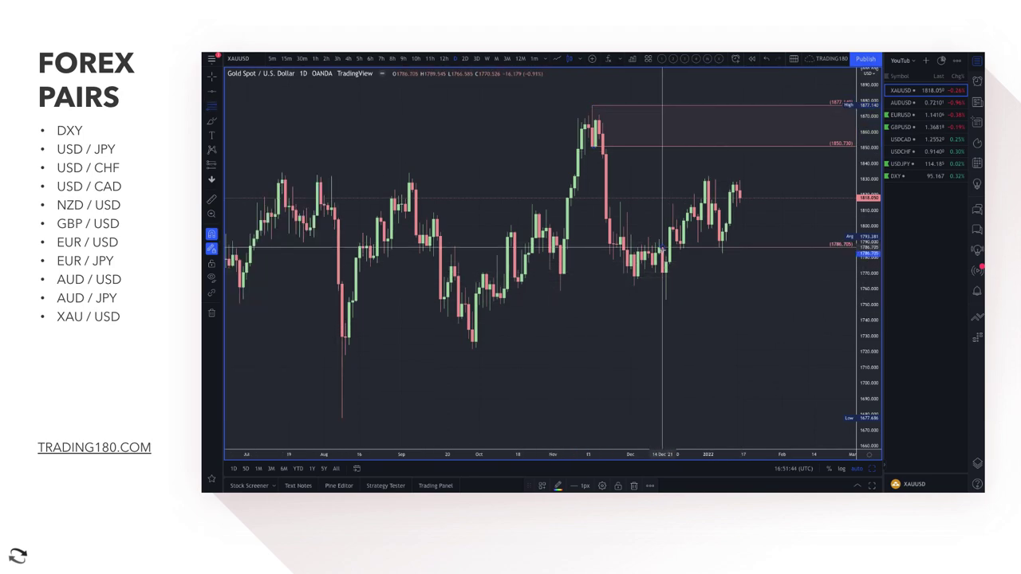
left_click(501, 305)
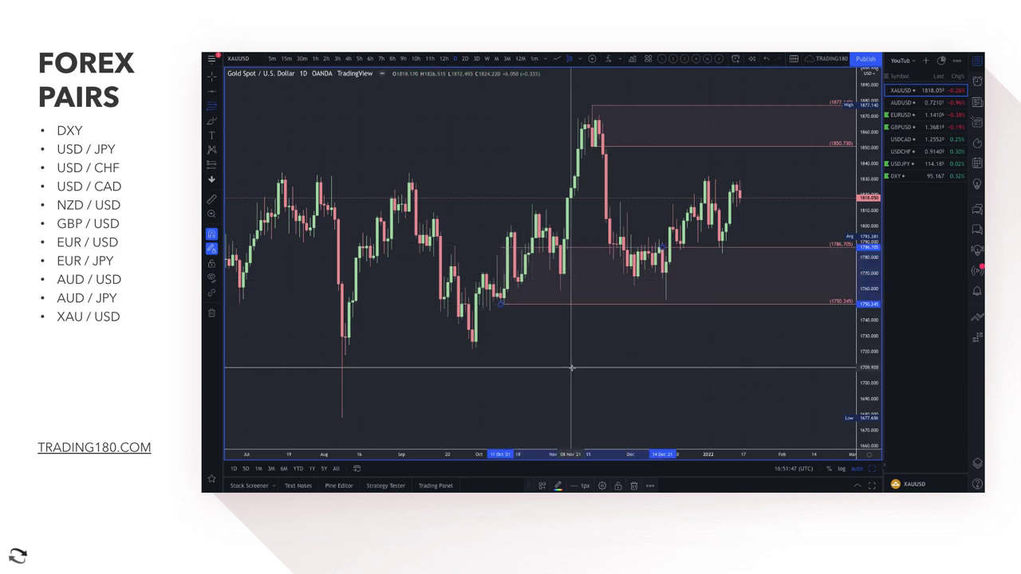
left_click(542, 487)
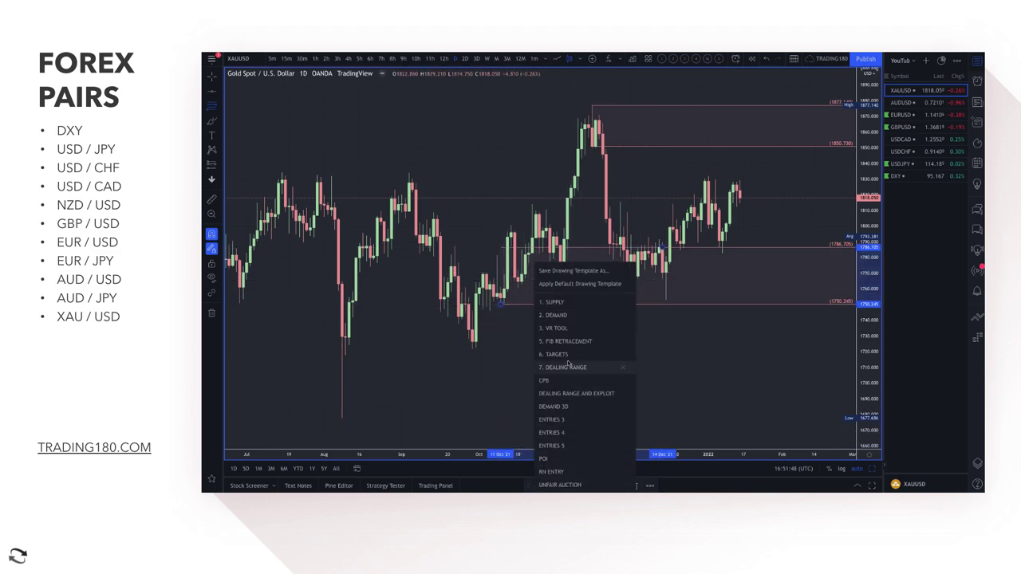
left_click(574, 315)
Brush a rising path with an arrowhead from the latest XAUUSD candle up through the 1850.730–1877.140 supply zone
scroll(278, 146, "down", 5)
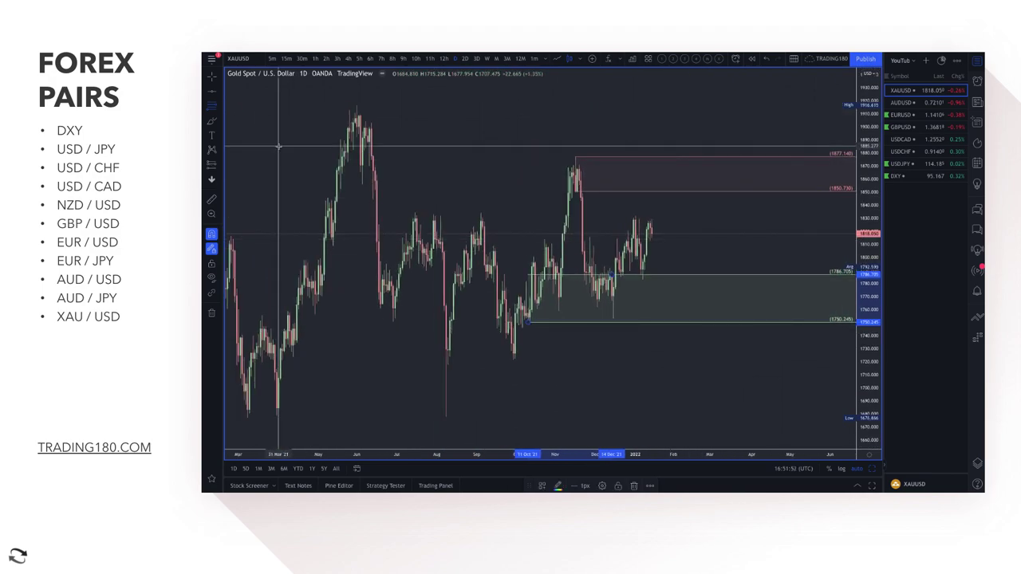
key("alt+t")
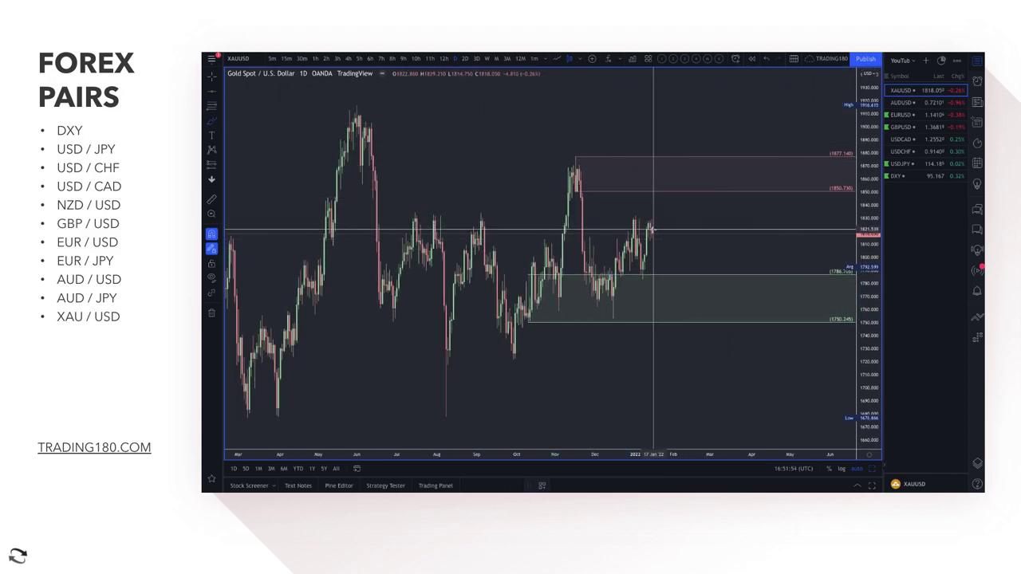
mouse_move(652, 229)
left_mouse_down()
mouse_move(668, 196)
mouse_move(729, 141)
mouse_move(748, 140)
left_mouse_up()
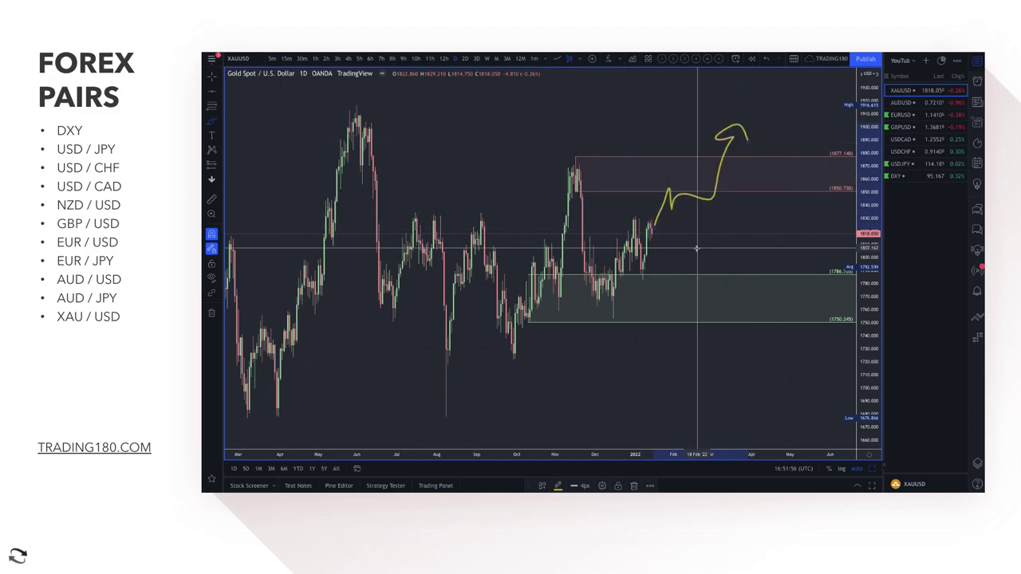
scroll(696, 247, "down", 5)
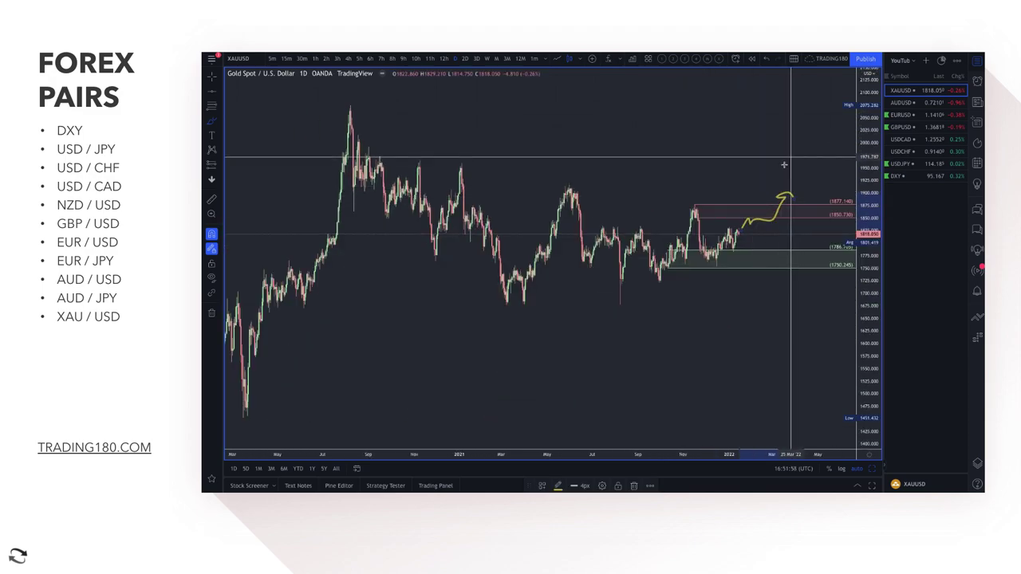
scroll(758, 205, "up", 5)
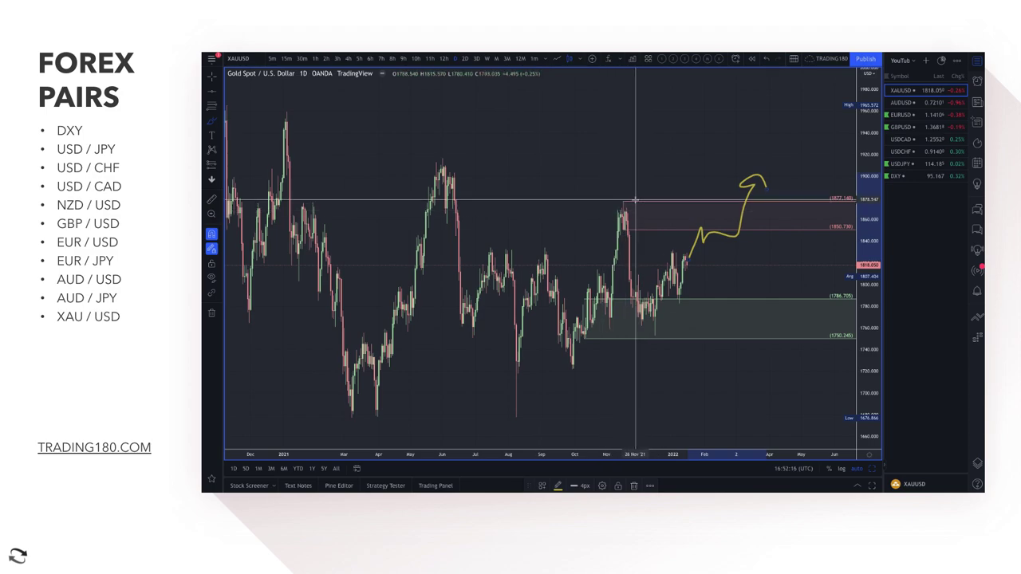
scroll(635, 199, "up", 5)
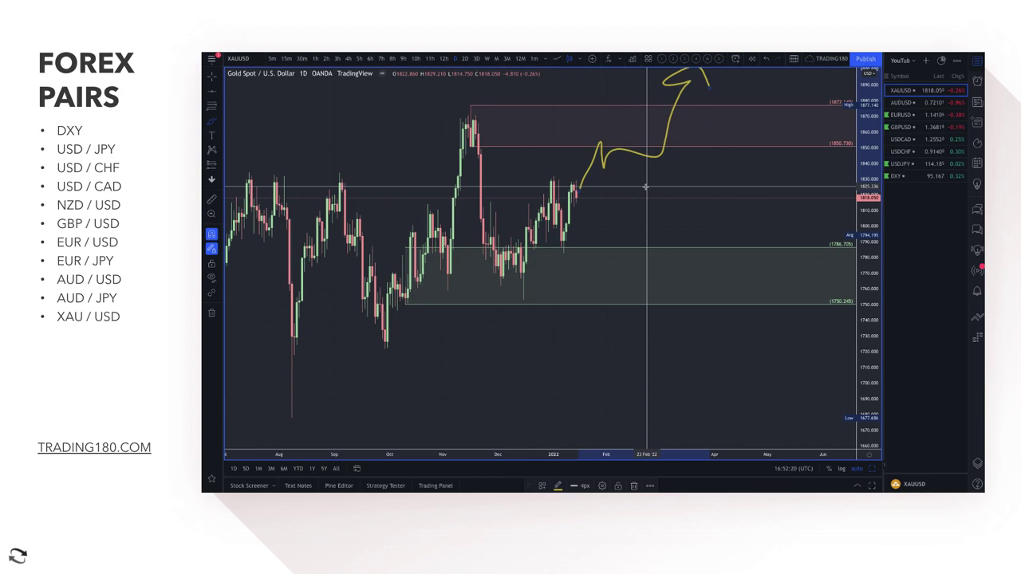
Undo the brushed rising path on the XAUUSD chart
left_click(212, 123)
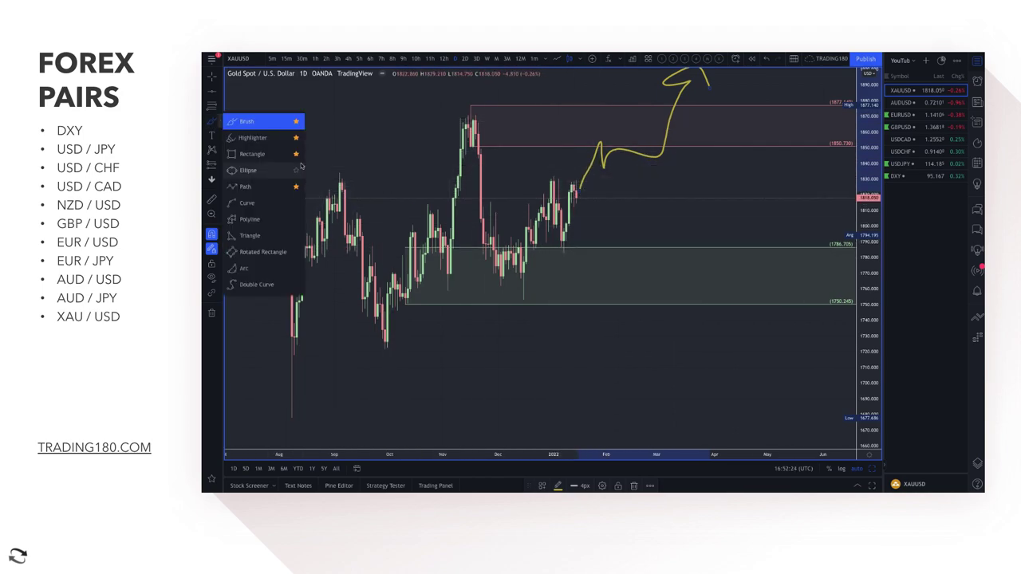
left_click(252, 125)
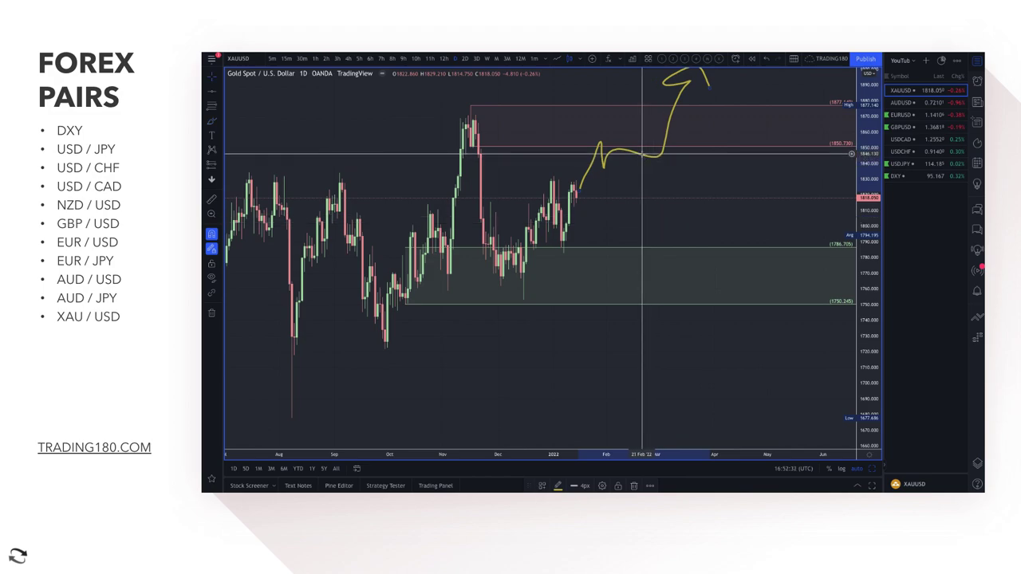
key("ctrl+z")
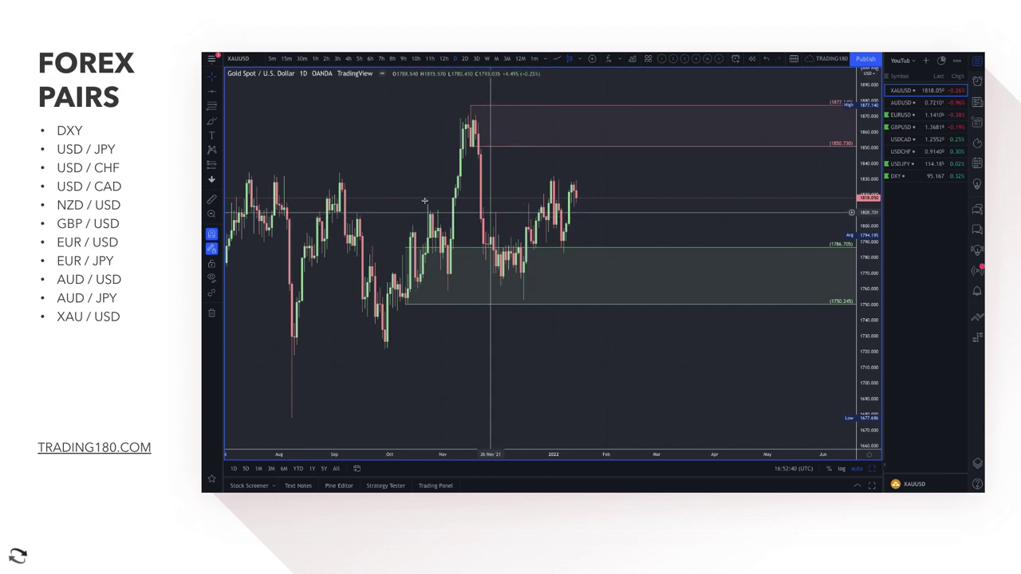
Mark a further XAUUSD demand zone between 1782.675 and 1810.310 around the 7 Jan '22 low
left_click(211, 106)
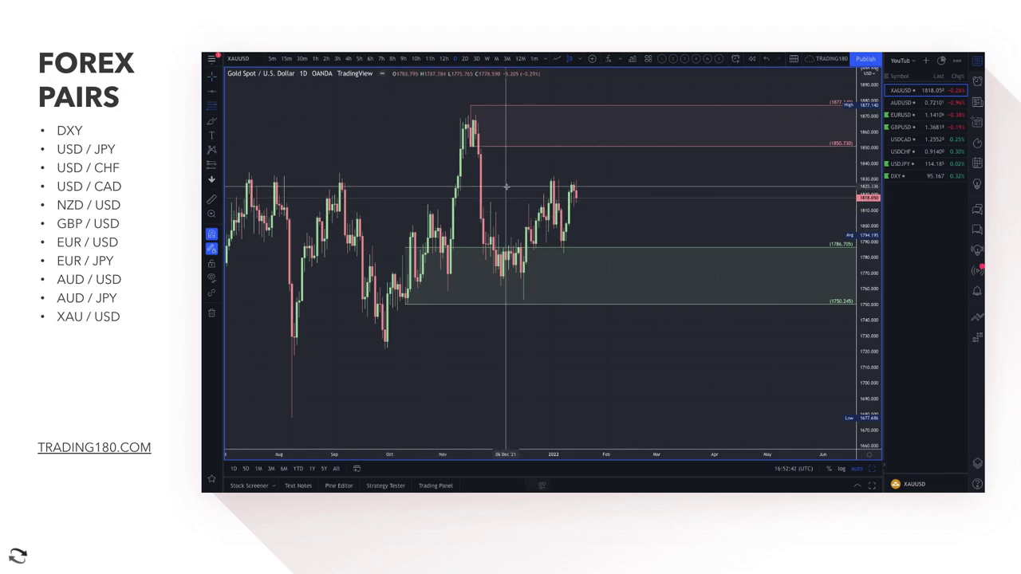
left_click(561, 211)
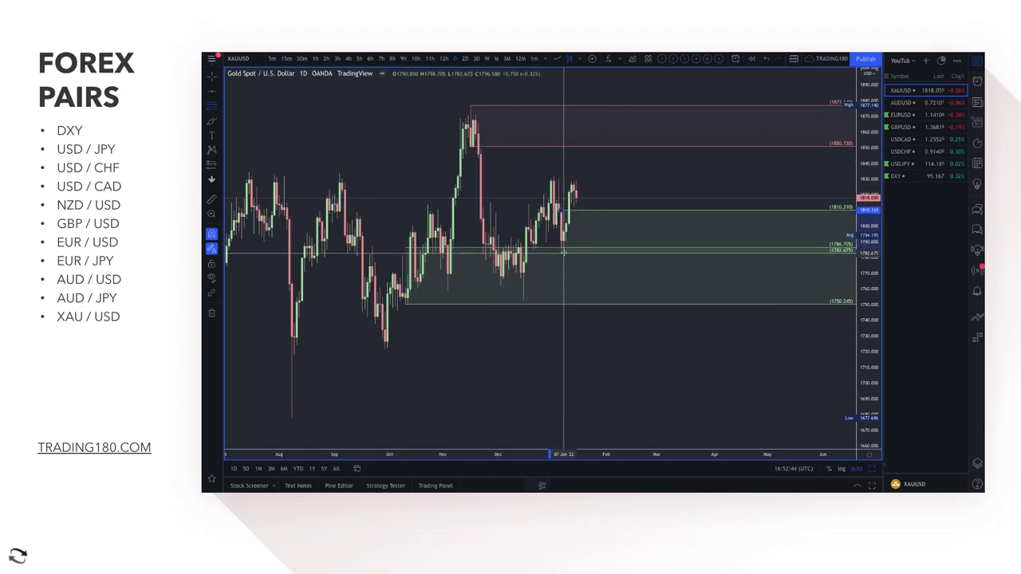
left_click(563, 253)
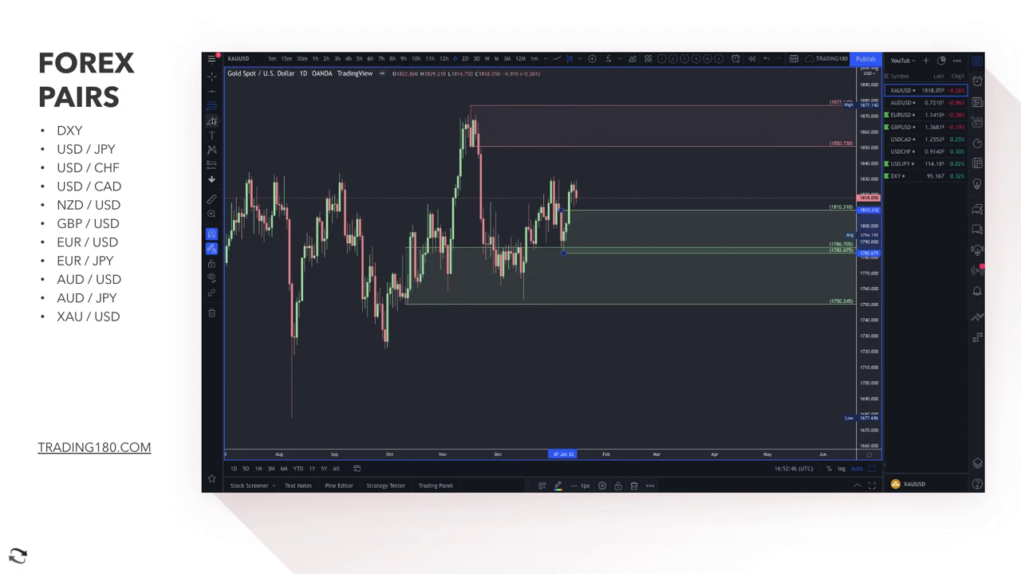
Mark an XAUUSD range from the 1877.140 high on 16 Nov '21 to the 1753.070 low on 15 Dec '21 with the "3. VR TOOL" template
left_click(212, 106)
left_click(471, 105)
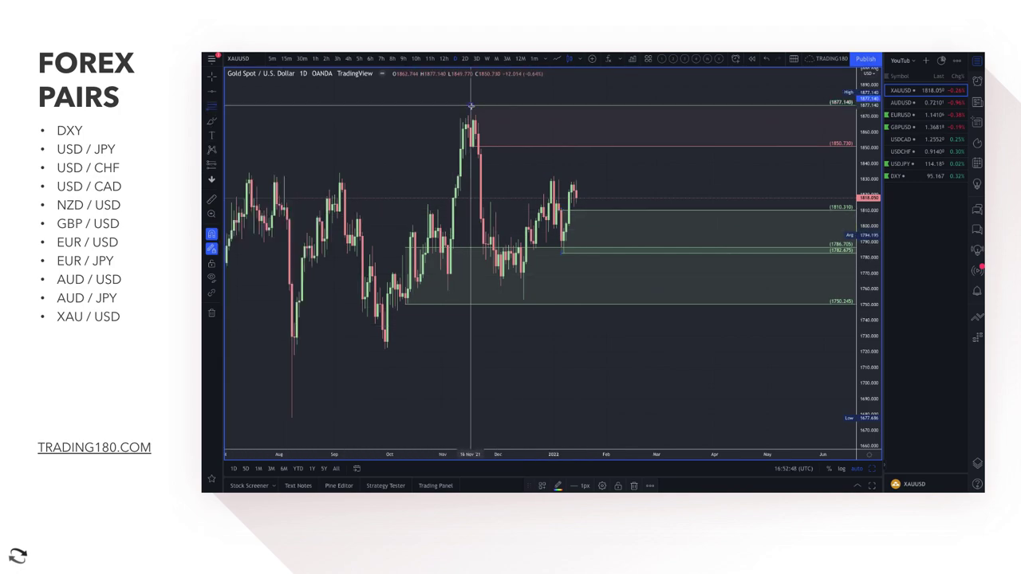
left_click(522, 302)
left_click(543, 486)
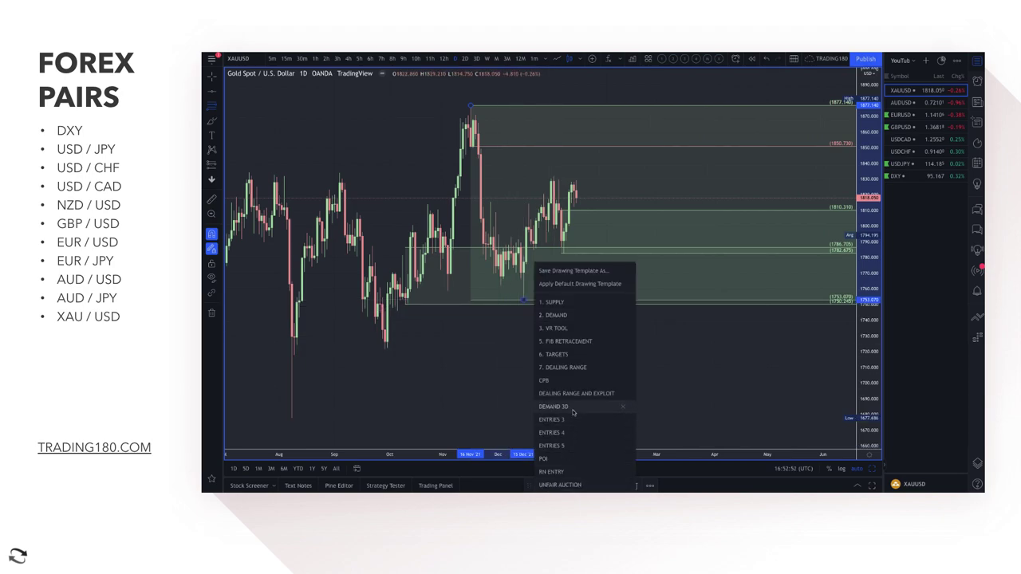
left_click(576, 329)
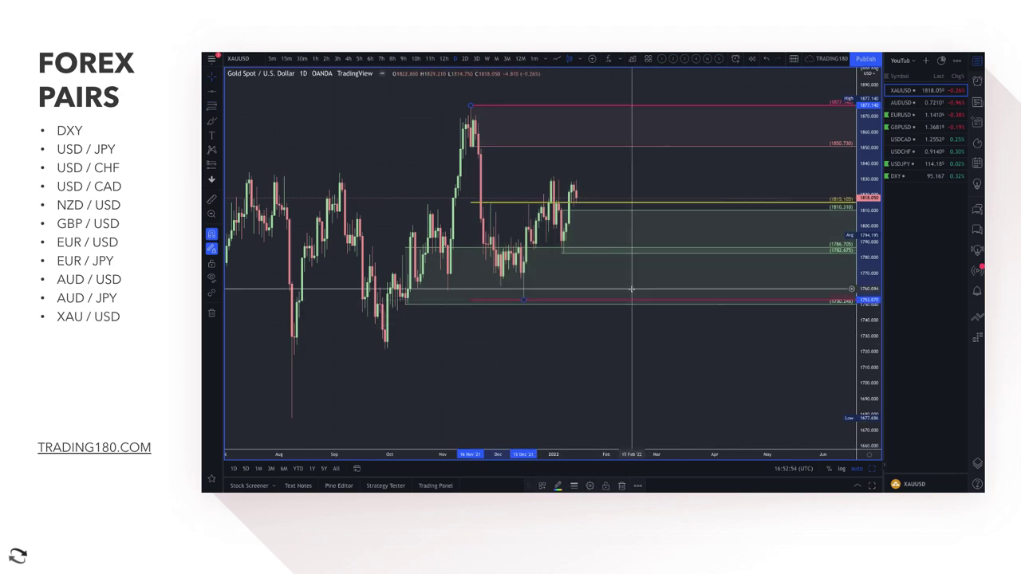
Brush a circle with a falling arrow at the 1850.730–1877.140 supply zone and a path from the latest candle dipping into demand and turning up
left_click(212, 125)
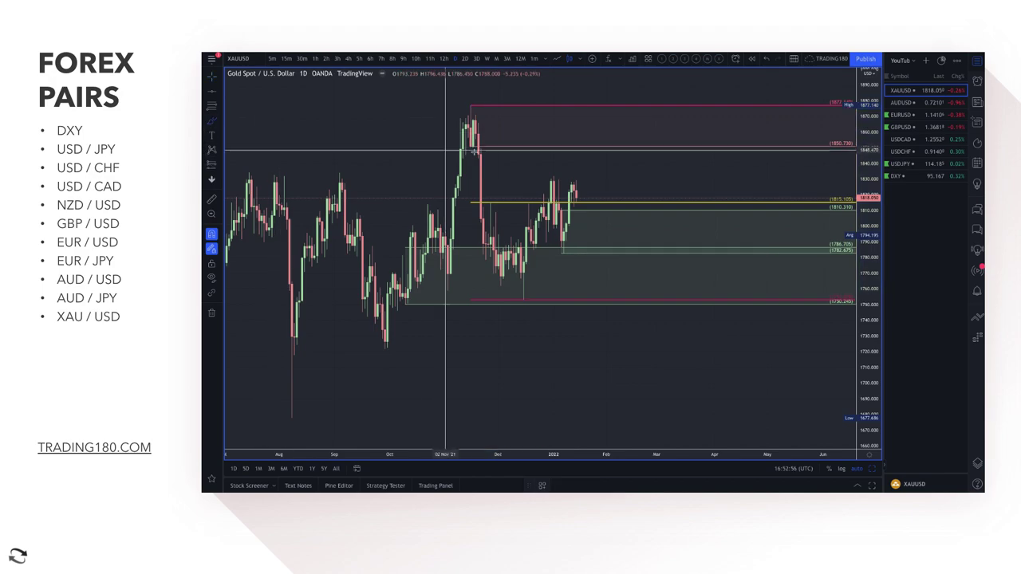
mouse_move(597, 118)
left_mouse_down()
mouse_move(604, 98)
mouse_move(627, 120)
mouse_move(646, 179)
mouse_move(664, 166)
left_mouse_up()
mouse_move(575, 199)
left_mouse_down()
mouse_move(611, 296)
mouse_move(625, 275)
left_mouse_up()
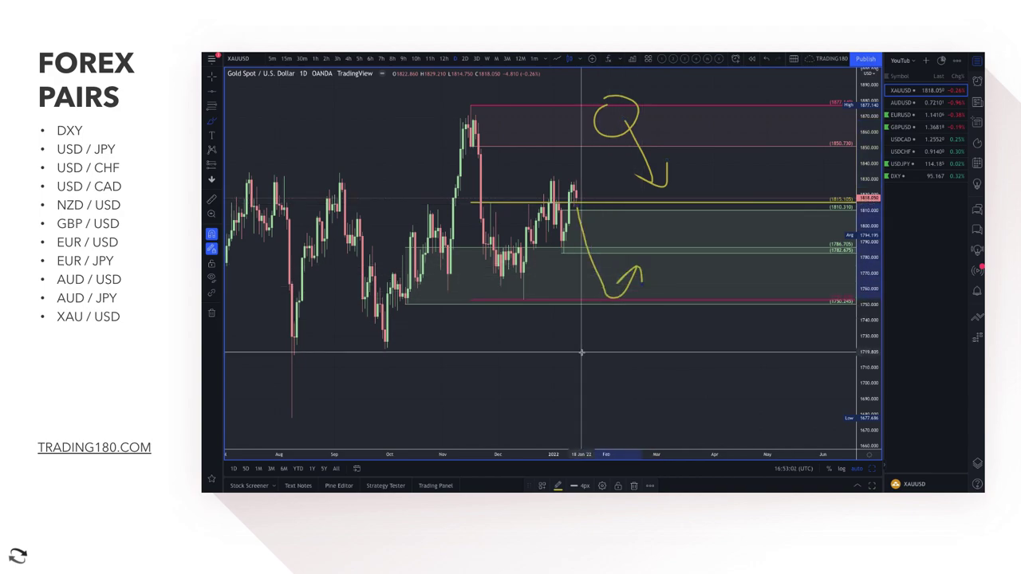
Mark a wider XAUUSD dealing range from the 1676.866 low on 8 Mar '21 to the 1916.615 high on 1 Jun '21
scroll(581, 353, "down", 5)
key("Escape")
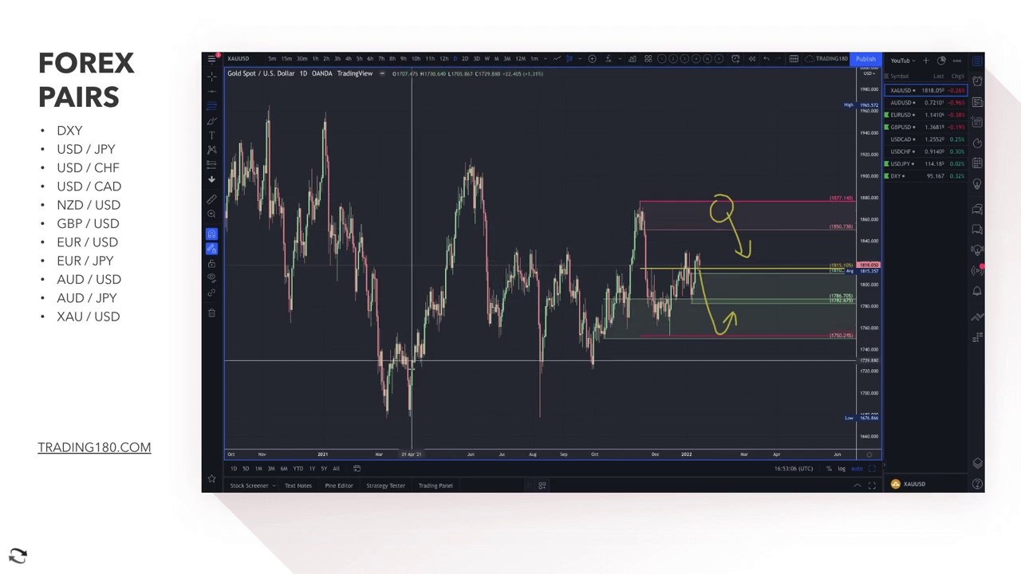
left_click(386, 417)
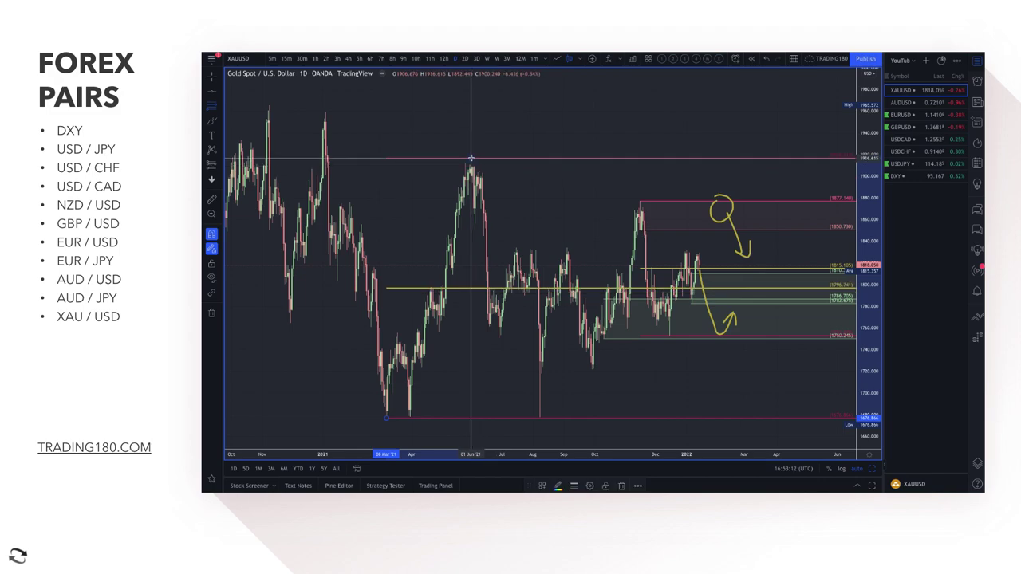
left_click(470, 159)
Brush a path falling from the demand zone to the 1676.866 range low and rebounding with an arrowhead, and circle the turning area
left_click(211, 121)
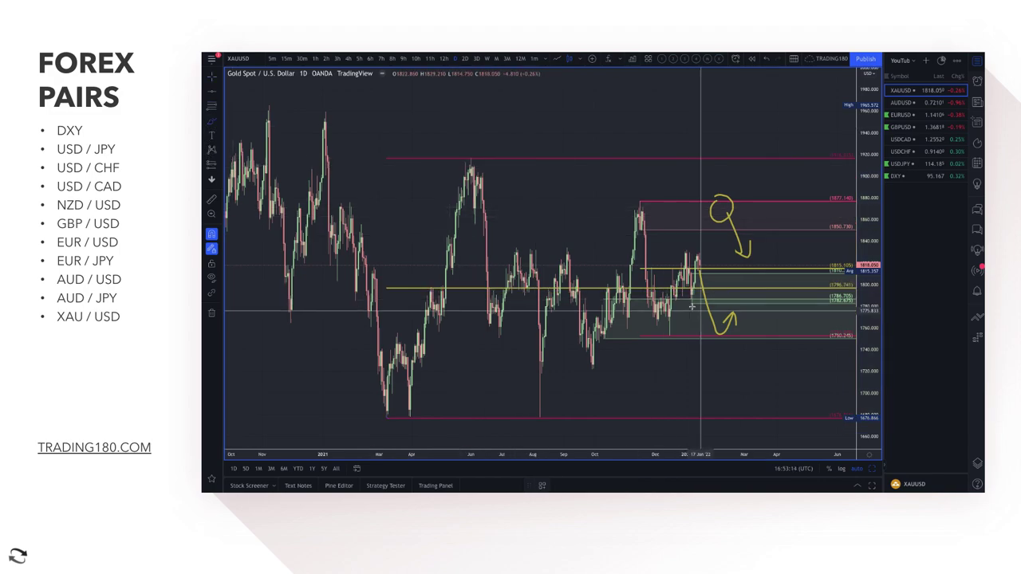
mouse_move(704, 331)
left_mouse_down()
mouse_move(706, 406)
mouse_move(752, 431)
mouse_move(813, 367)
left_mouse_up()
mouse_move(766, 393)
left_mouse_down()
mouse_move(736, 403)
mouse_move(752, 444)
mouse_move(713, 415)
left_mouse_up()
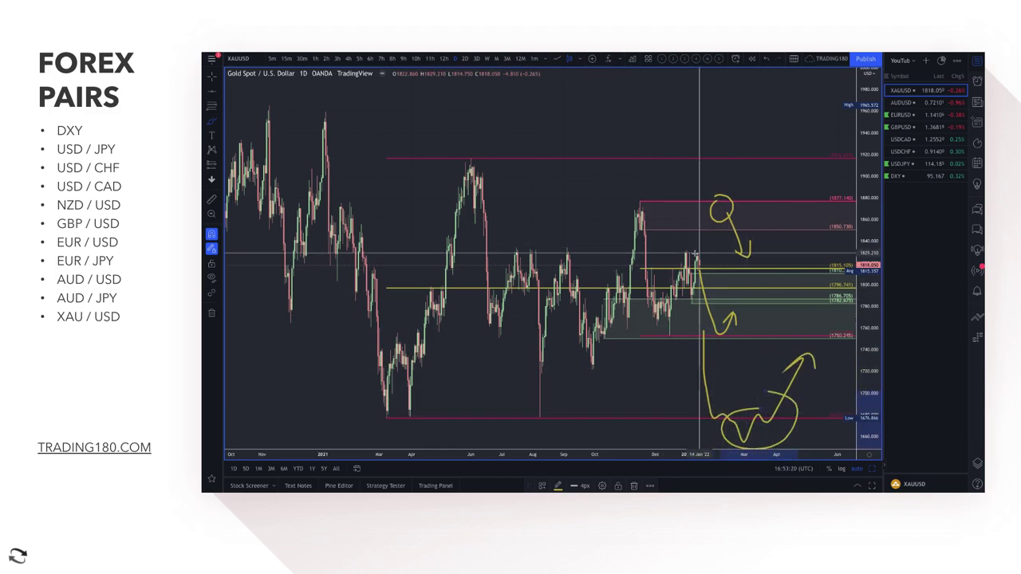
Remove the two brushed falling-and-rebounding paths from the XAUUSD chart, keeping the circles and the supply-zone arrow
scroll(708, 292, "up", 5)
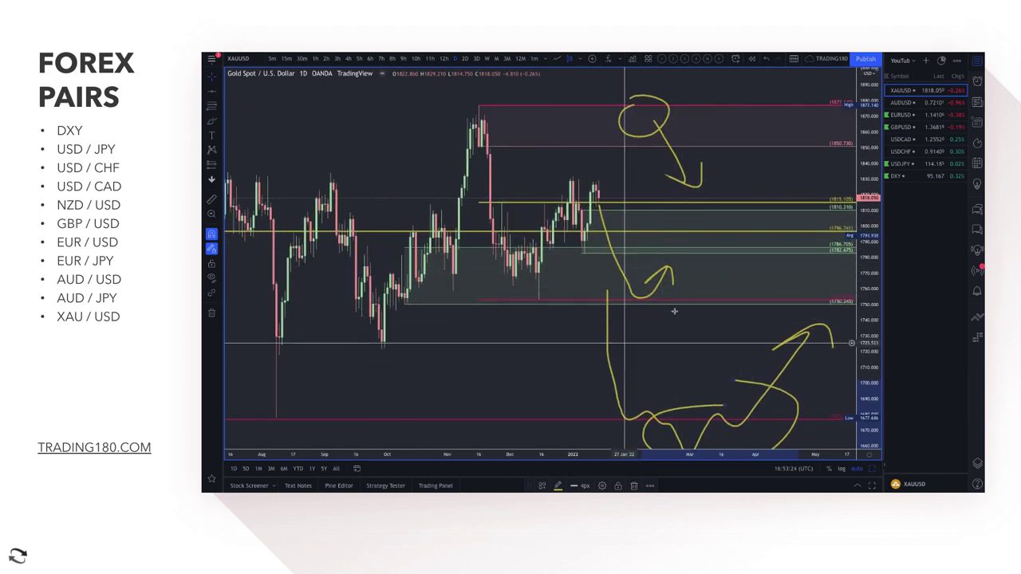
key("ctrl+z")
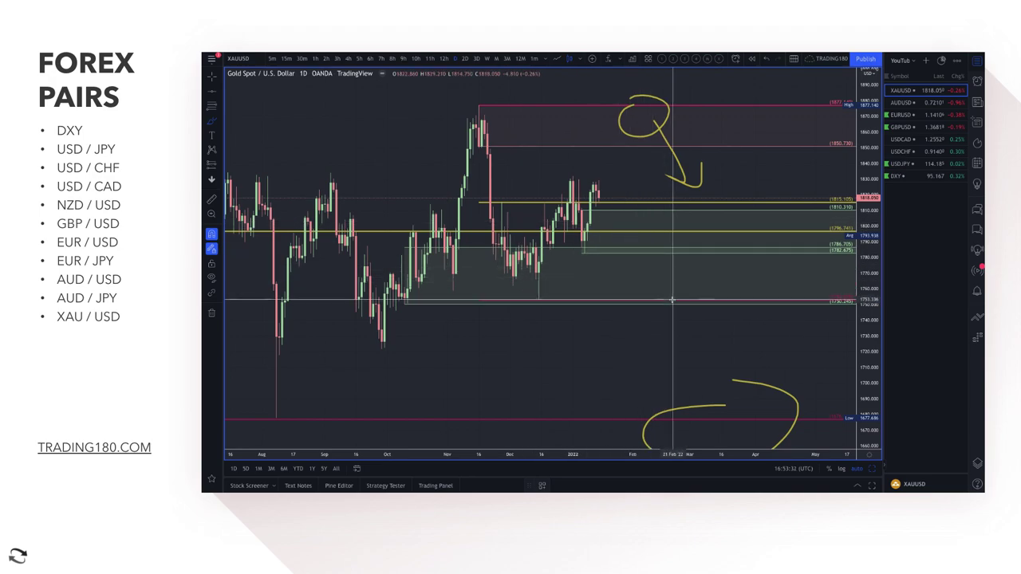
scroll(671, 300, "down", 4)
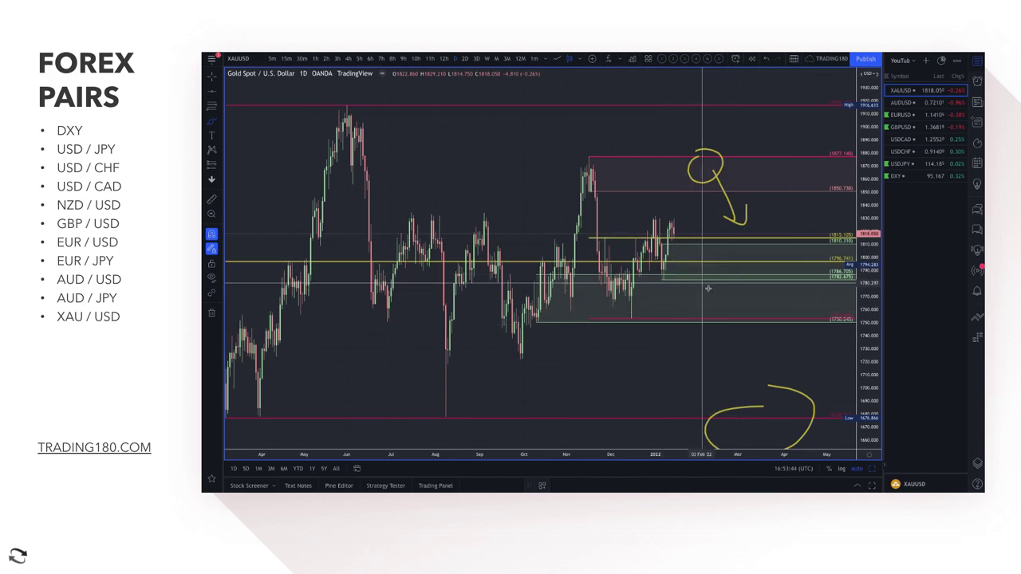
scroll(705, 315, "down", 5)
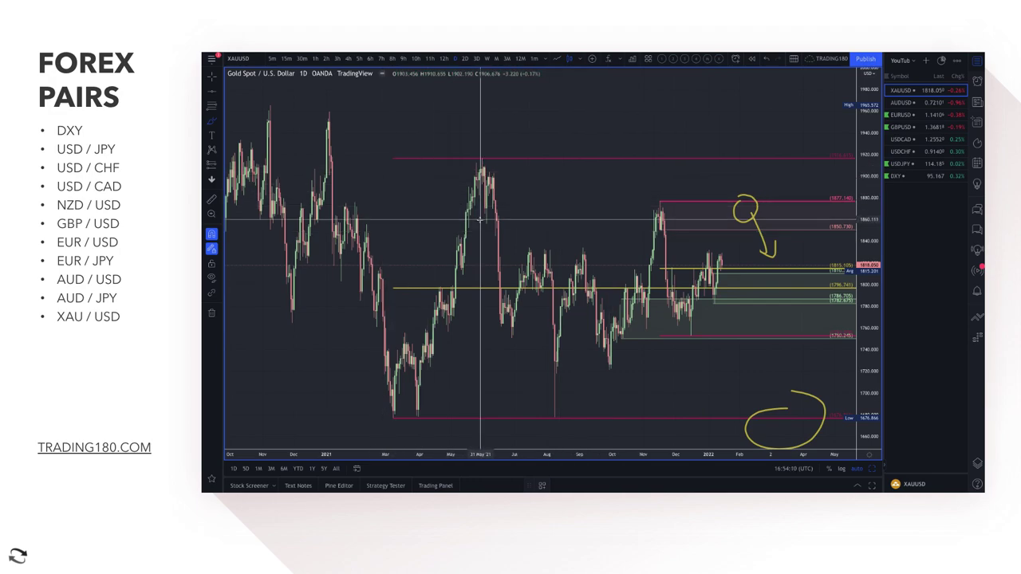
scroll(480, 219, "down", 4)
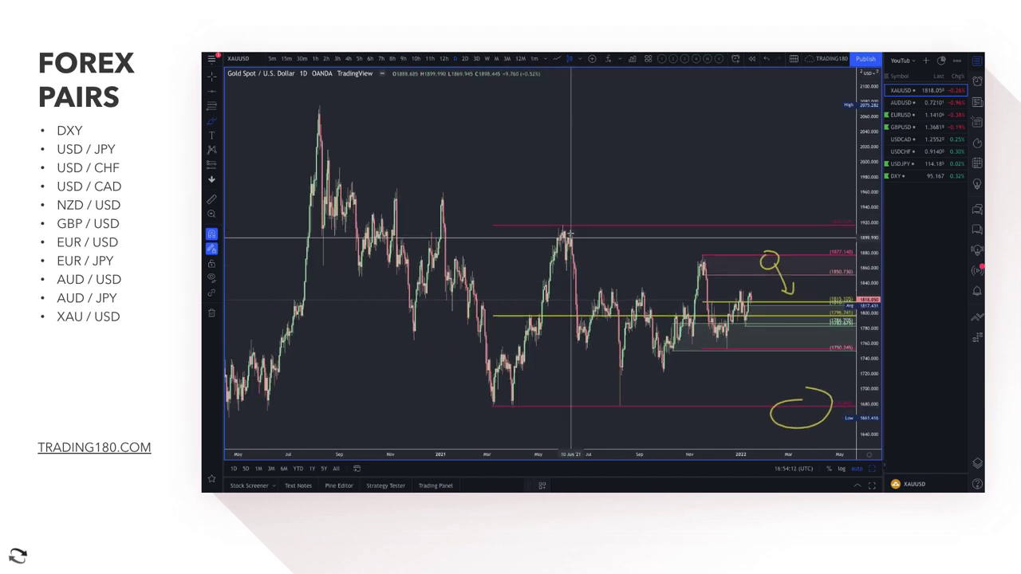